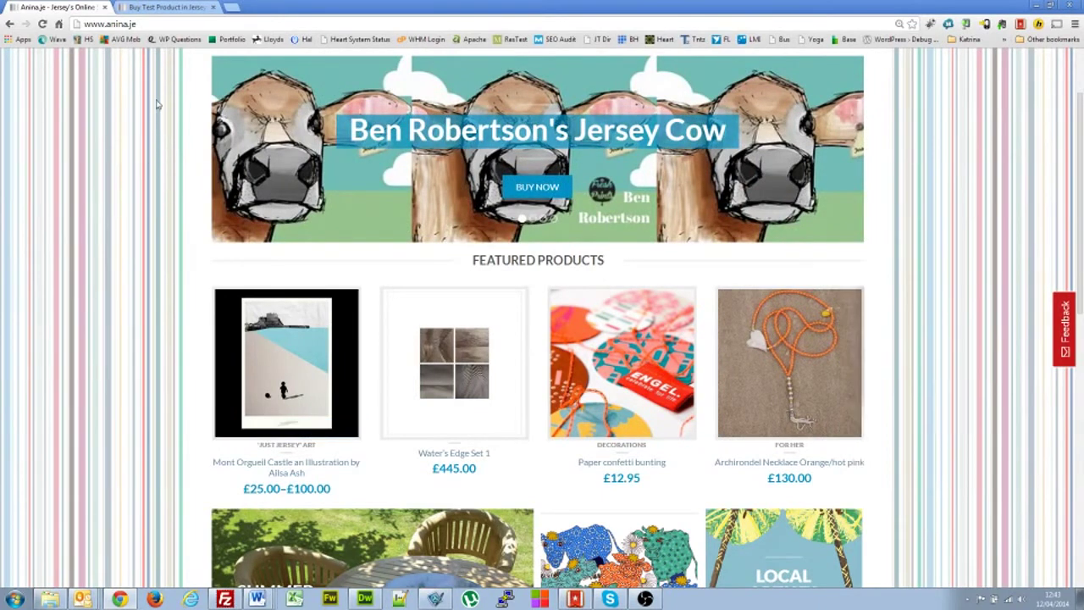
# - Switch to the Test Product page and show its Ask Seller a Question form
pyautogui.click(160, 6)
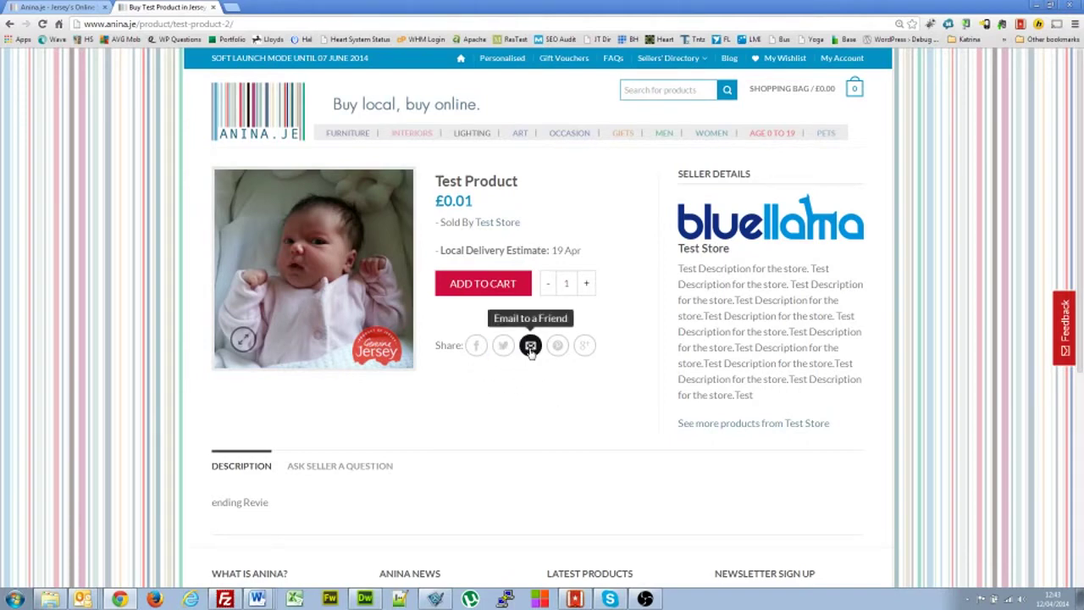
pyautogui.scroll(-1, 519, 402)
pyautogui.scroll(-1, 519, 402)
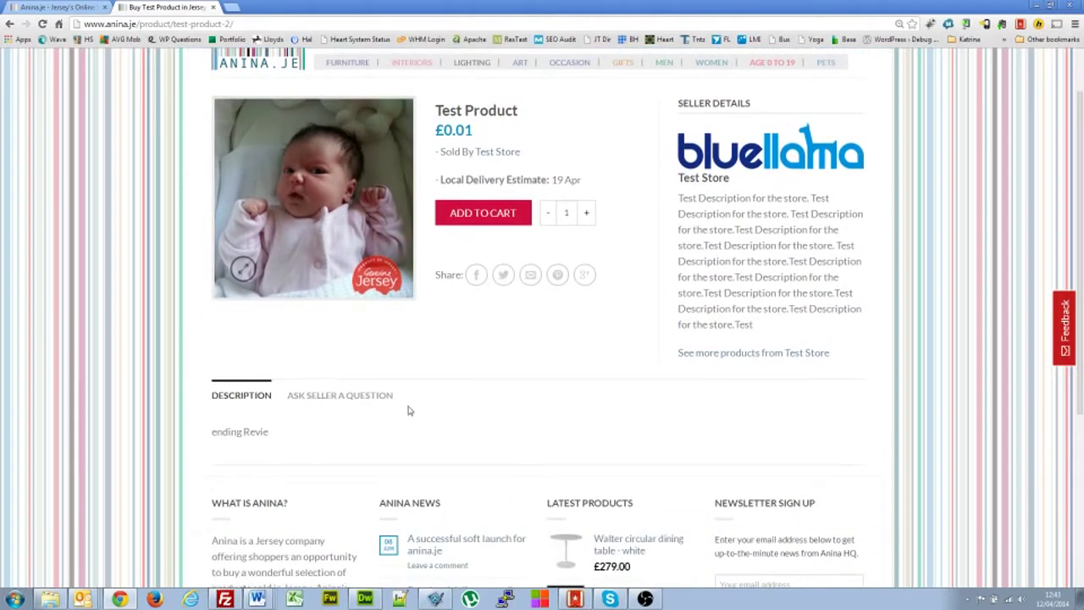
pyautogui.click(310, 396)
pyautogui.scroll(-2, 366, 411)
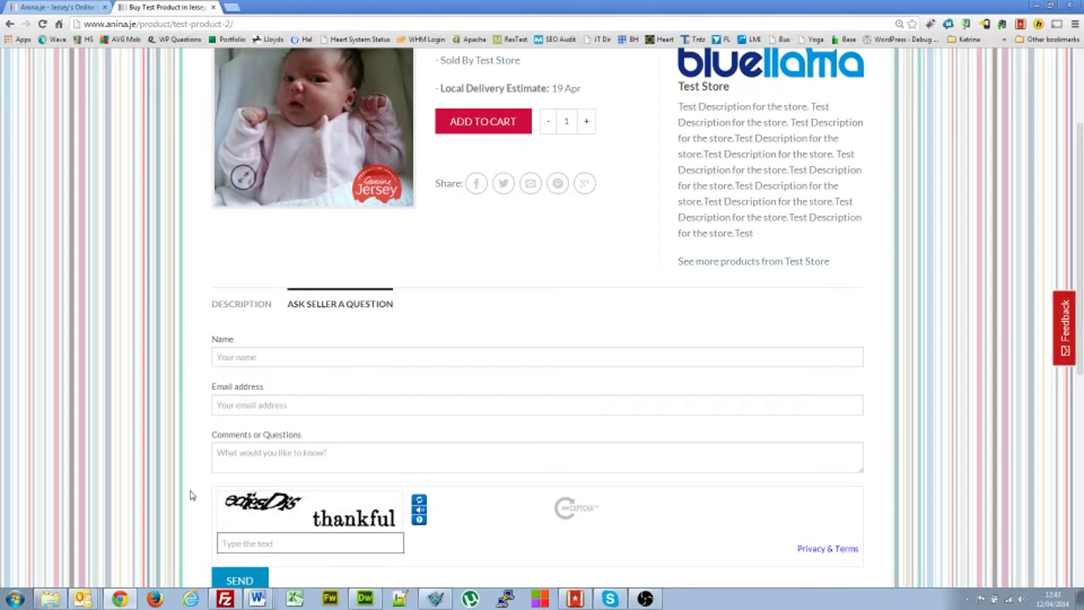
# - Leave the question form empty and add Test Product (£0.01) to the cart
pyautogui.click(404, 447)
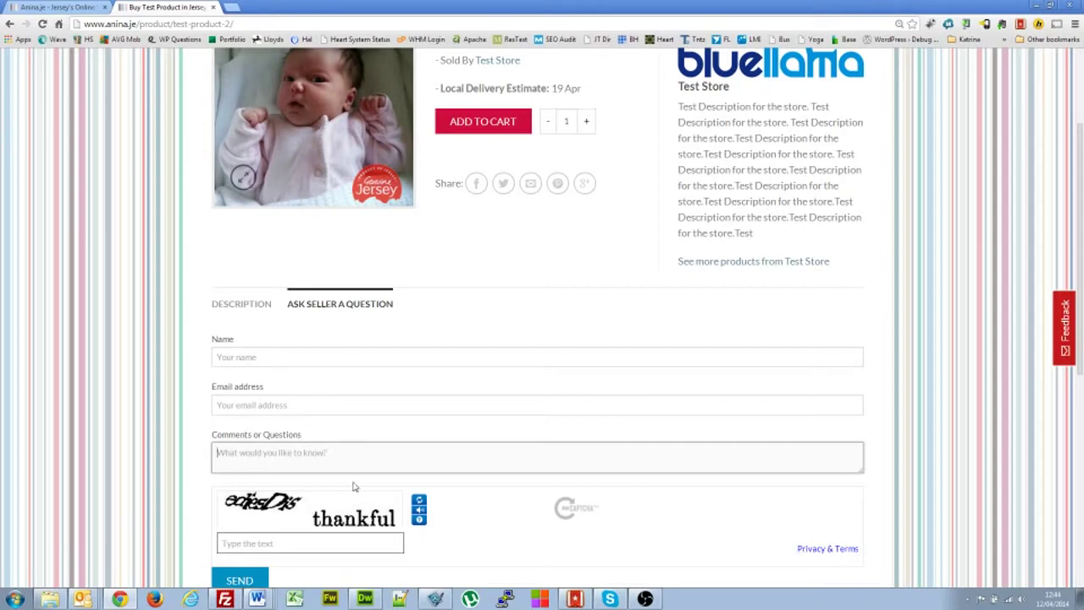
pyautogui.click(165, 409)
pyautogui.scroll(2, 165, 409)
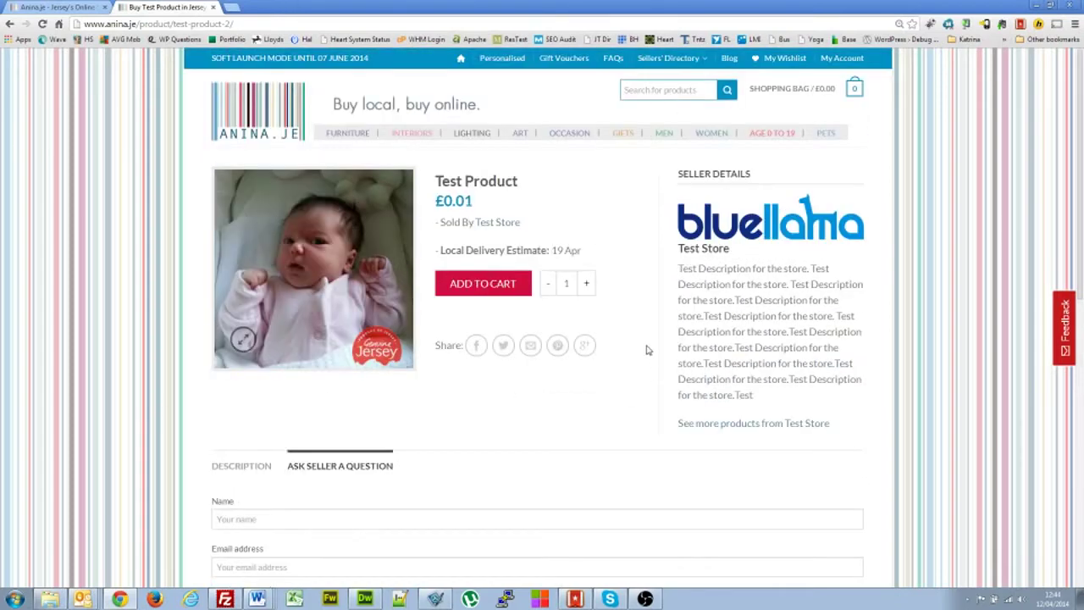
pyautogui.click(496, 289)
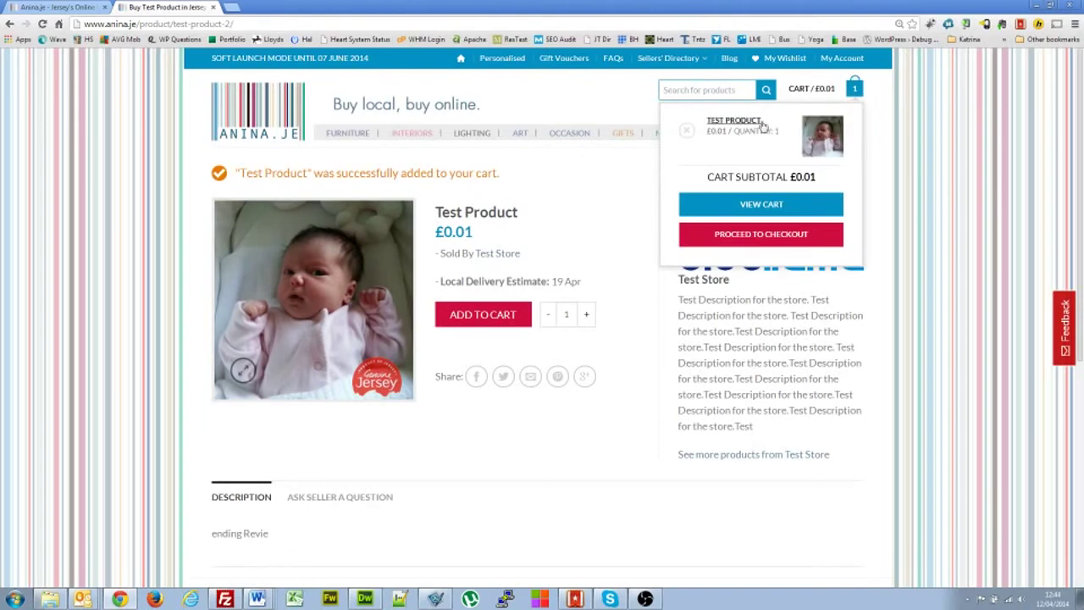
# - Open the full cart, then briefly check the Test Store seller page in a new tab
pyautogui.click(771, 208)
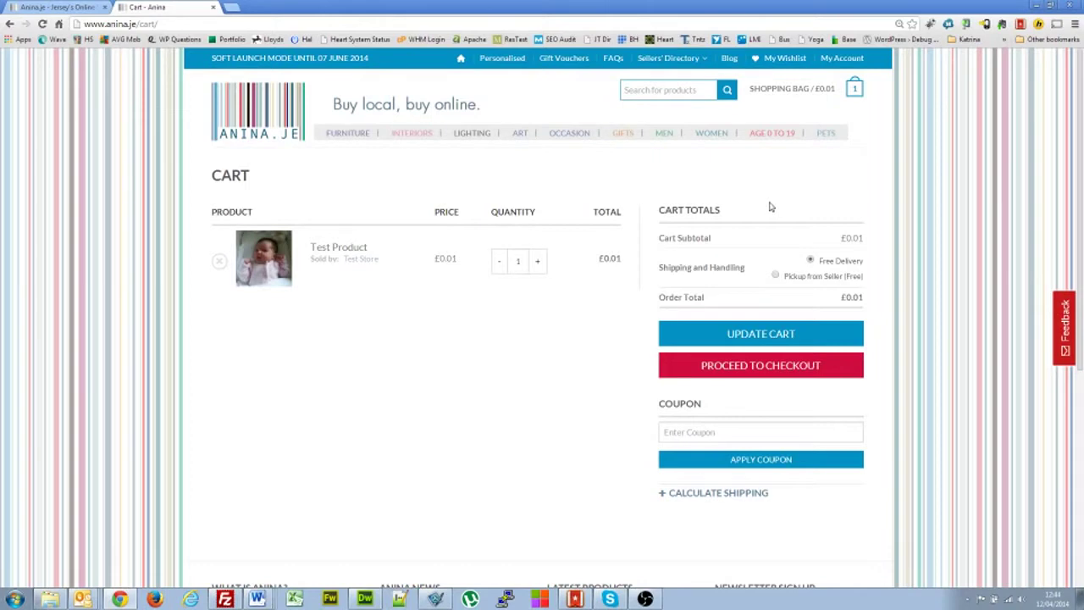
pyautogui.rightClick(361, 265)
pyautogui.click(373, 269)
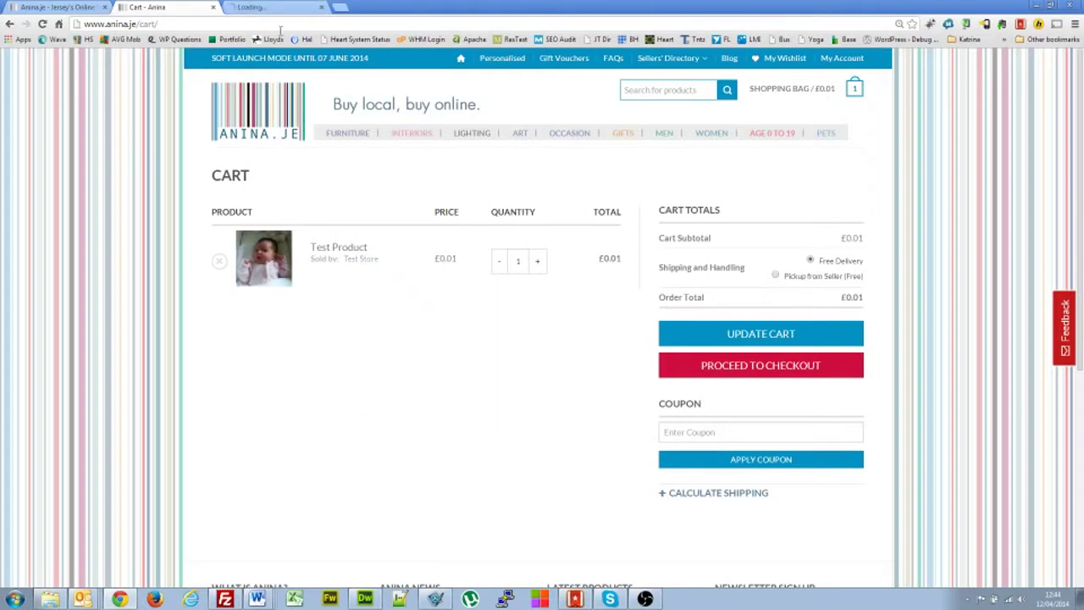
pyautogui.click(267, 7)
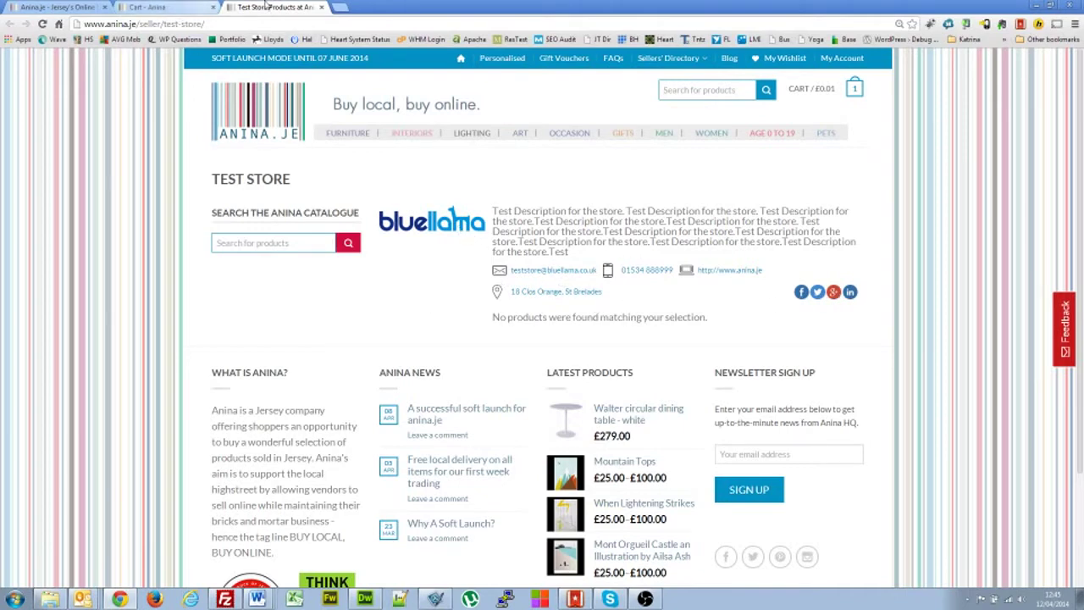
pyautogui.click(323, 9)
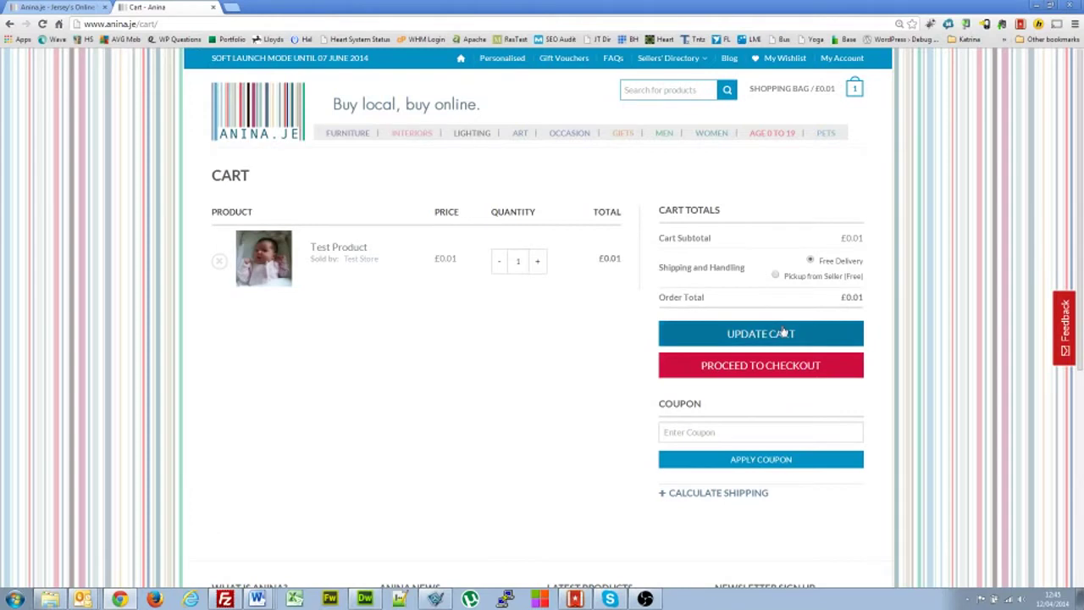
# - Glance at the coupon and shipping calculator, then proceed from the cart to checkout
pyautogui.click(710, 431)
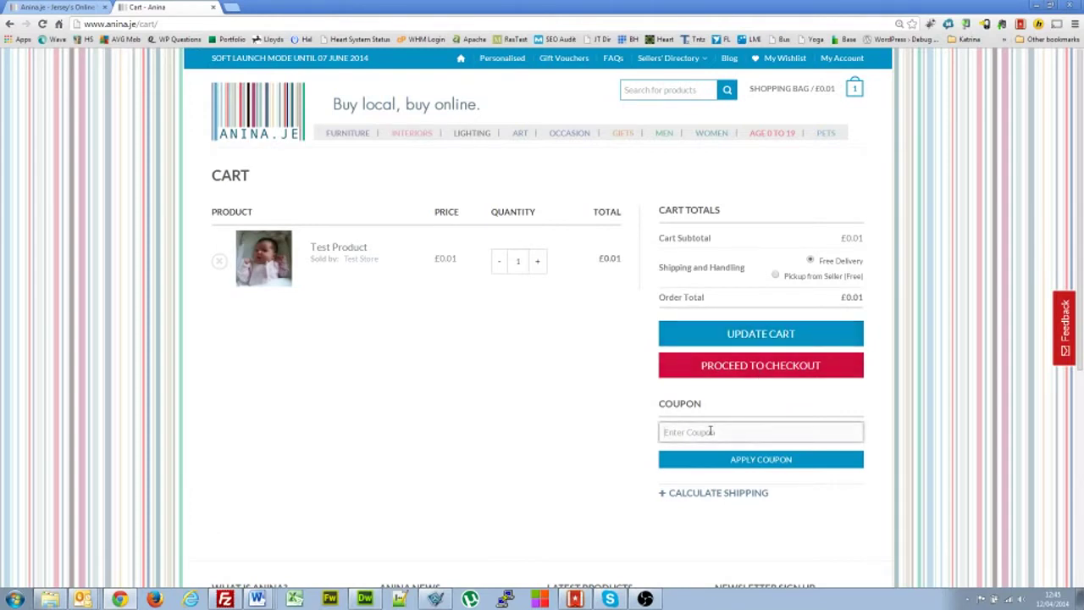
pyautogui.click(692, 493)
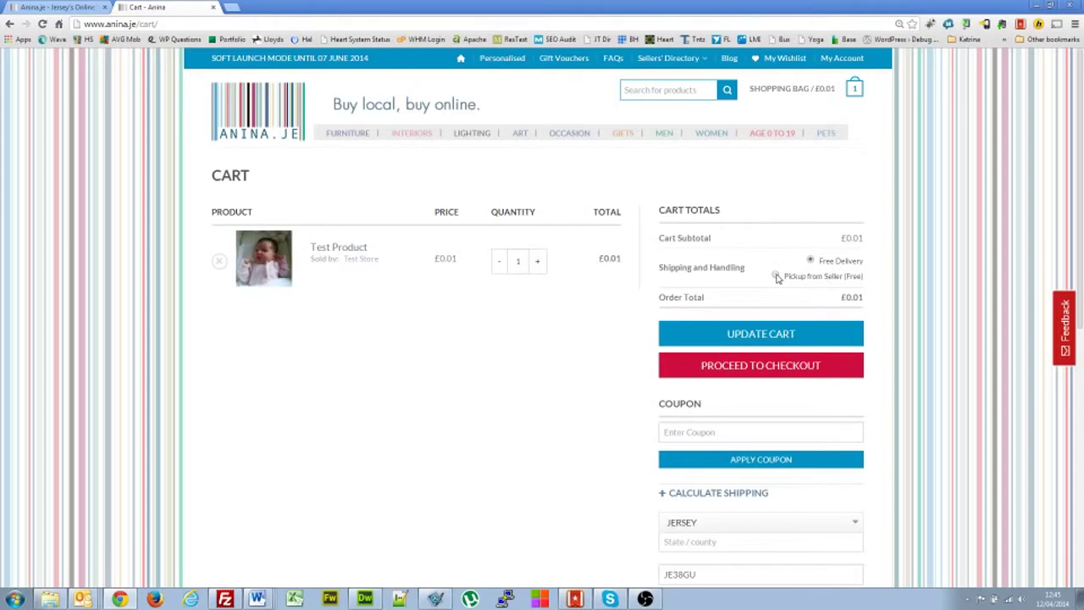
pyautogui.click(780, 373)
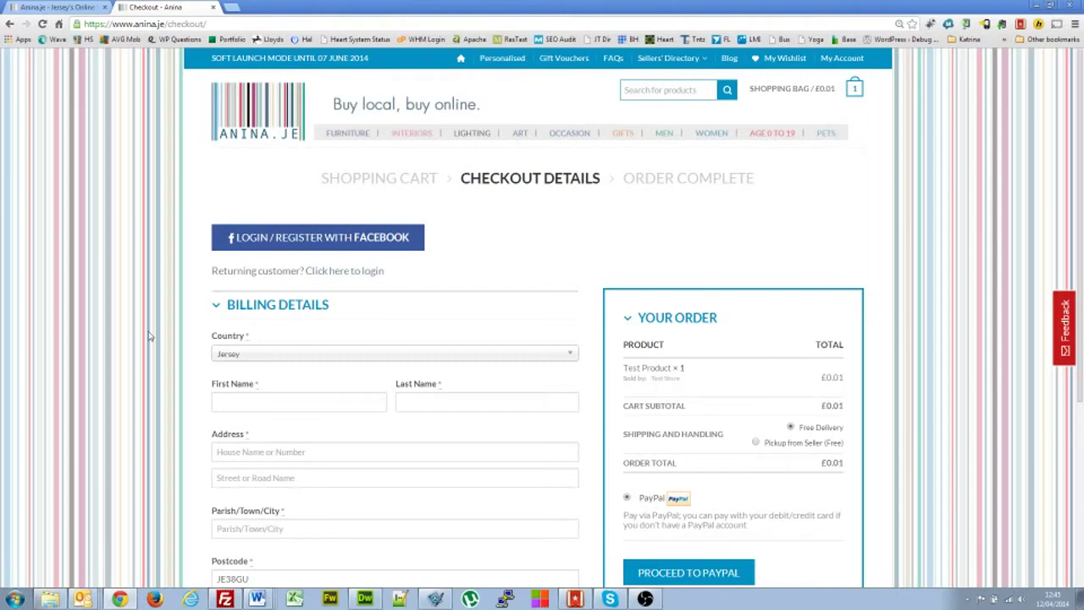
# - Confirm the billing country stays set to Jersey
pyautogui.scroll(-1, 149, 336)
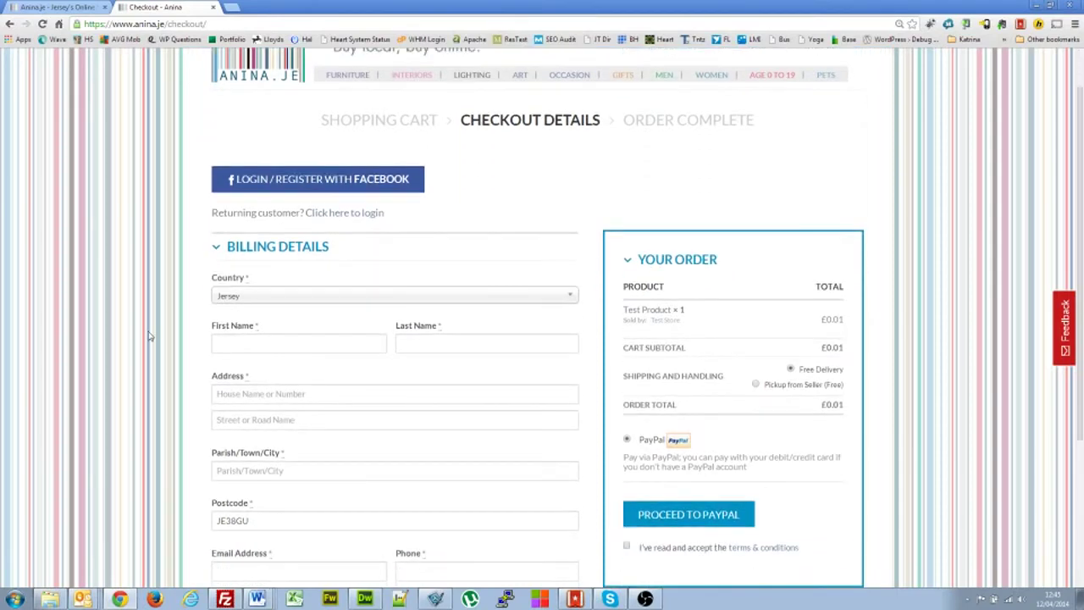
pyautogui.scroll(1, 149, 336)
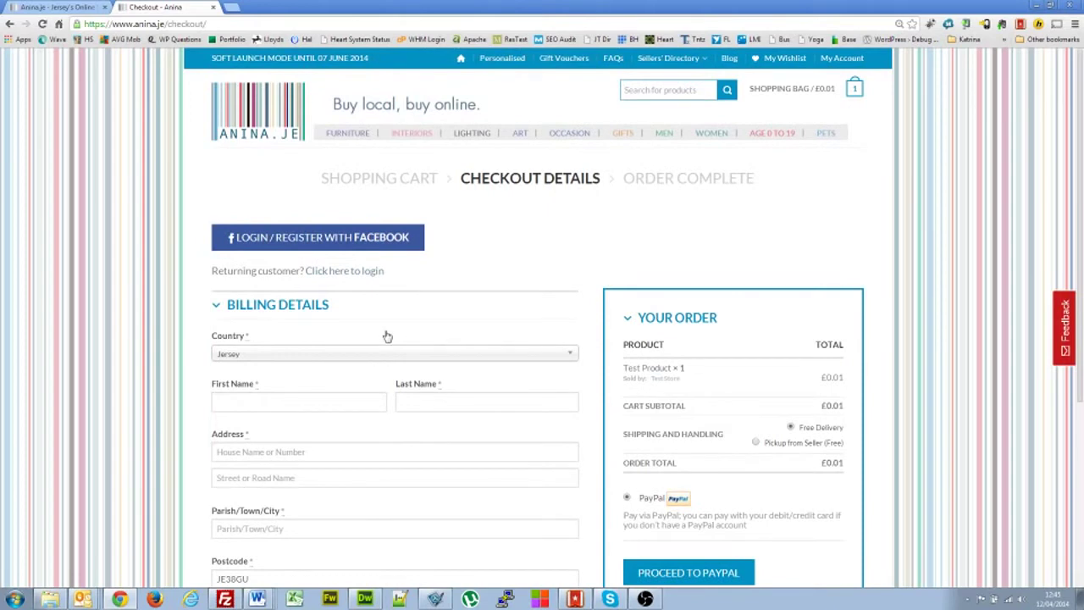
pyautogui.scroll(-1, 135, 356)
pyautogui.click(262, 339)
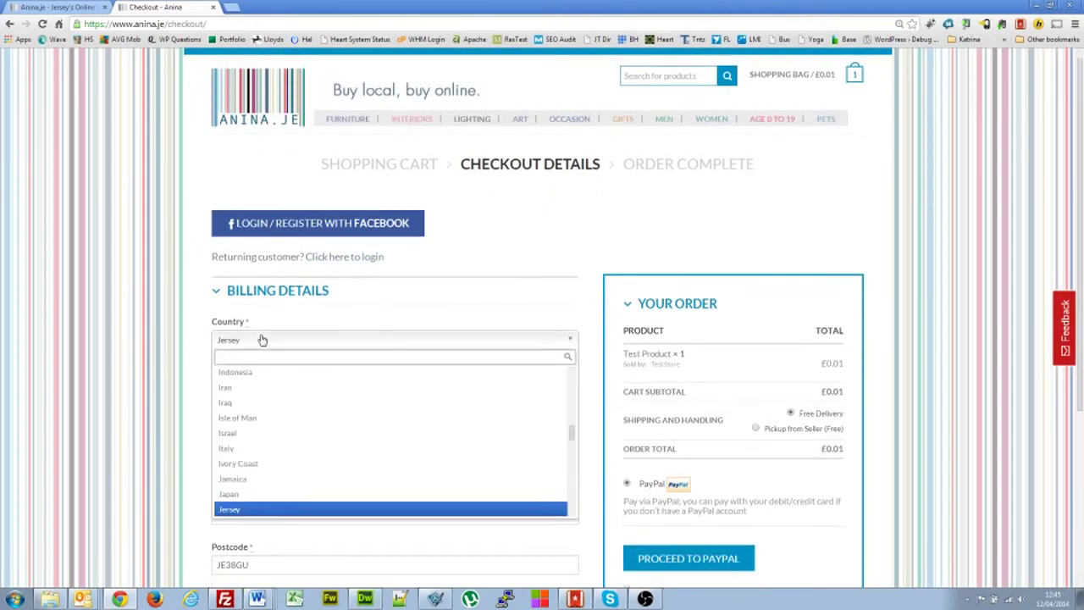
pyautogui.click(262, 339)
pyautogui.click(222, 343)
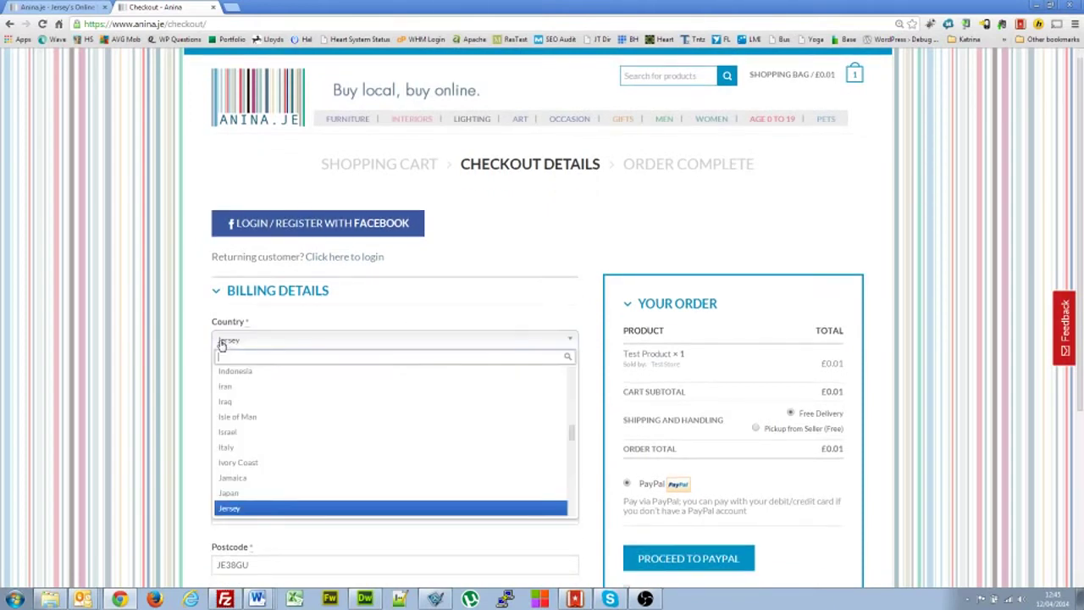
pyautogui.click(222, 343)
pyautogui.scroll(-2, 144, 370)
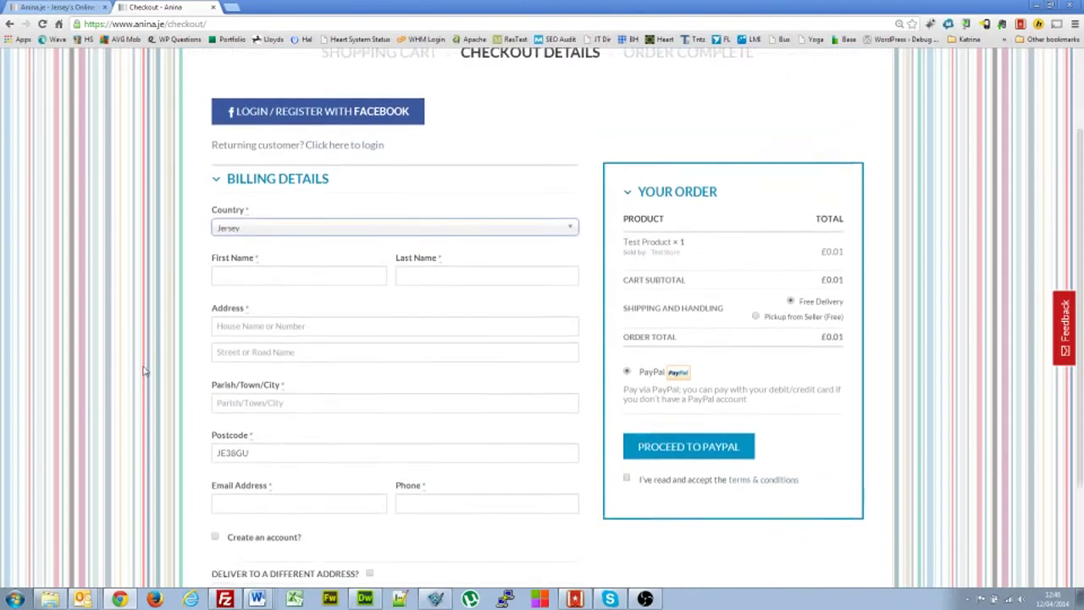
pyautogui.scroll(2, 144, 370)
# - Enter the customer's first and last name, street address and parish in the billing fields
pyautogui.click(300, 399)
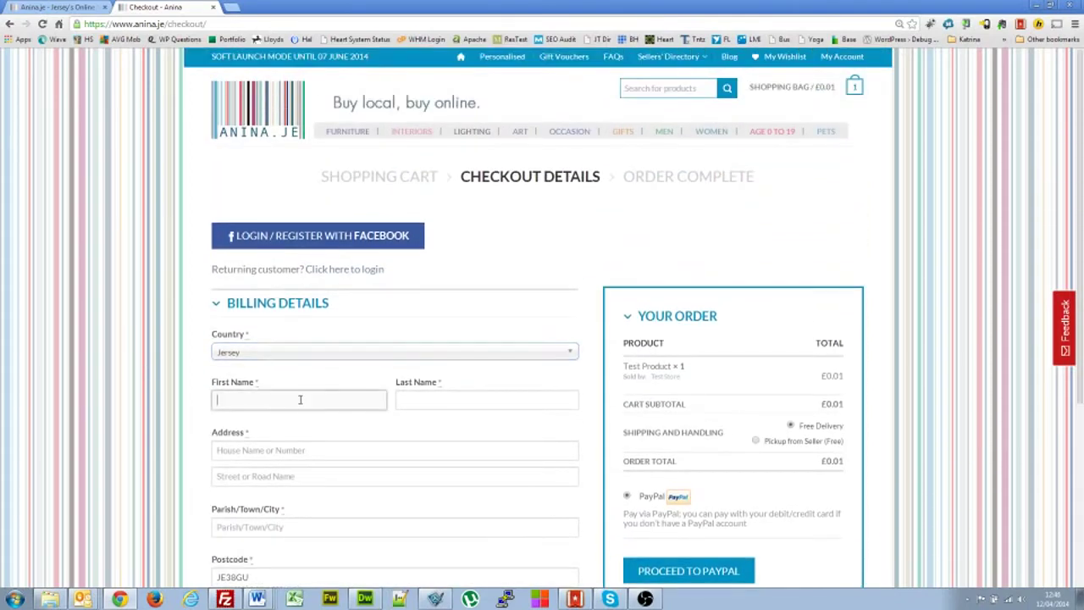
pyautogui.press('Tab')
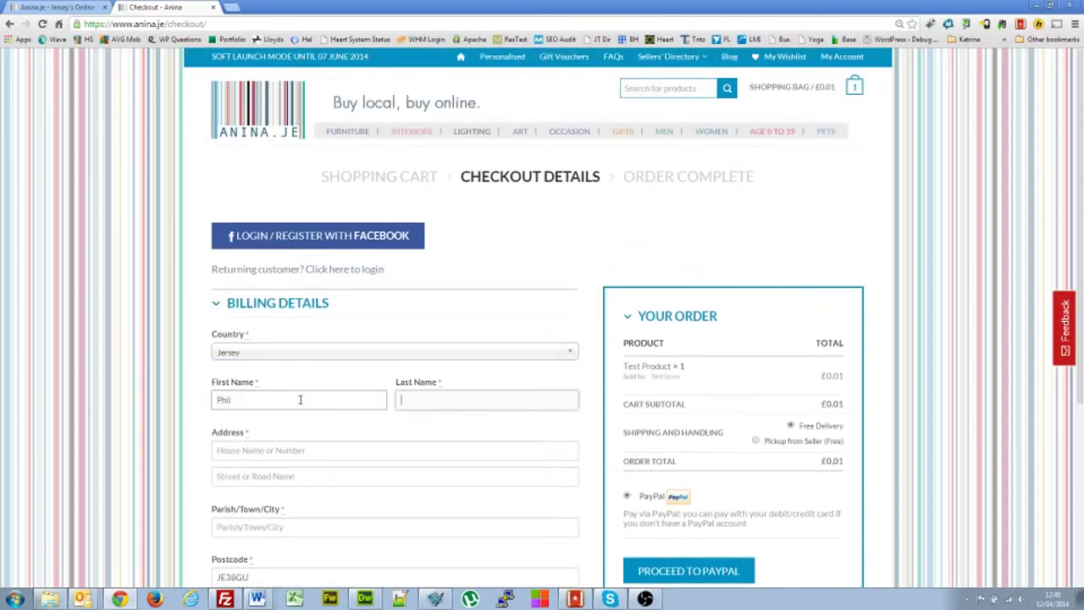
pyautogui.press('Tab')
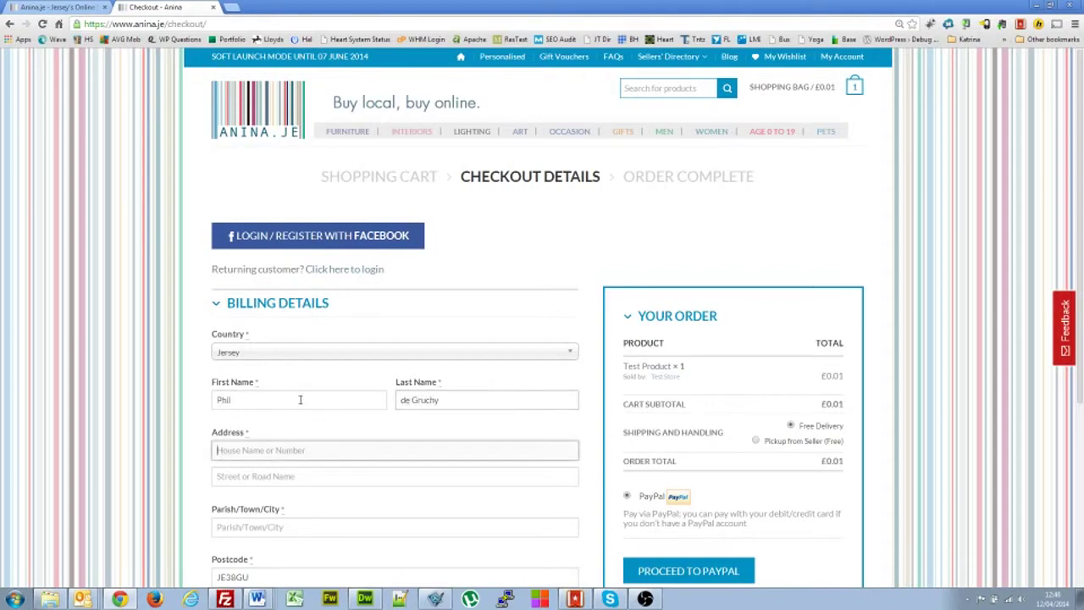
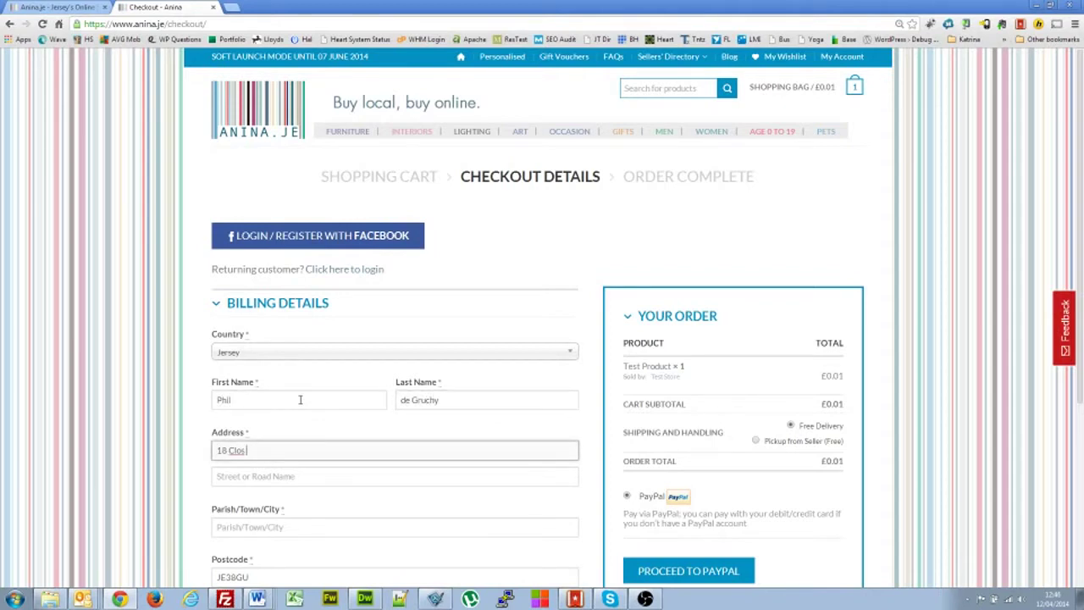
pyautogui.press('Tab')
pyautogui.press('Tab')
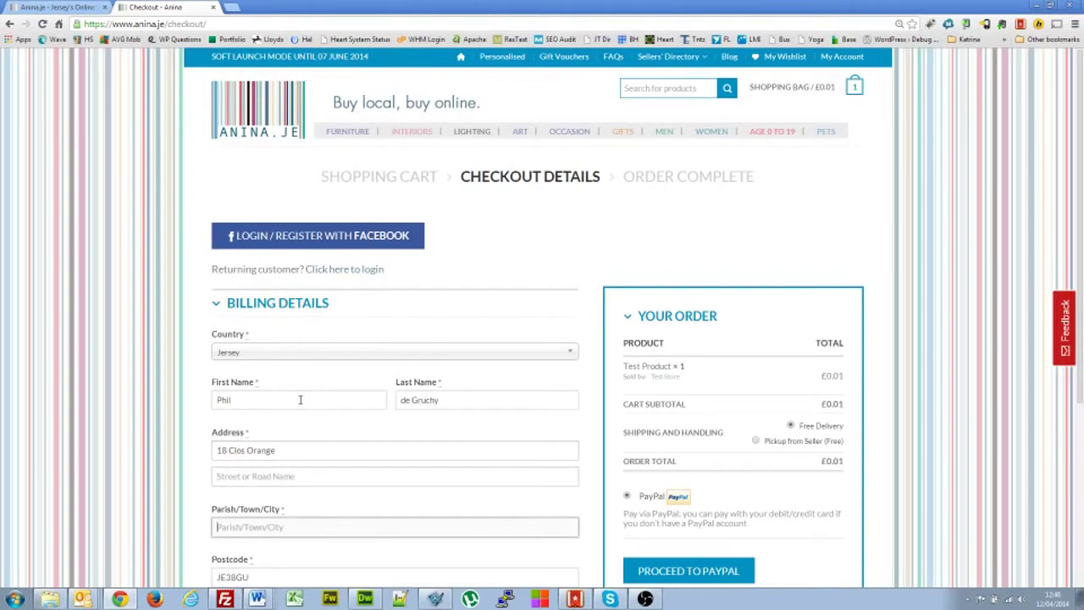
pyautogui.write('St Bre')
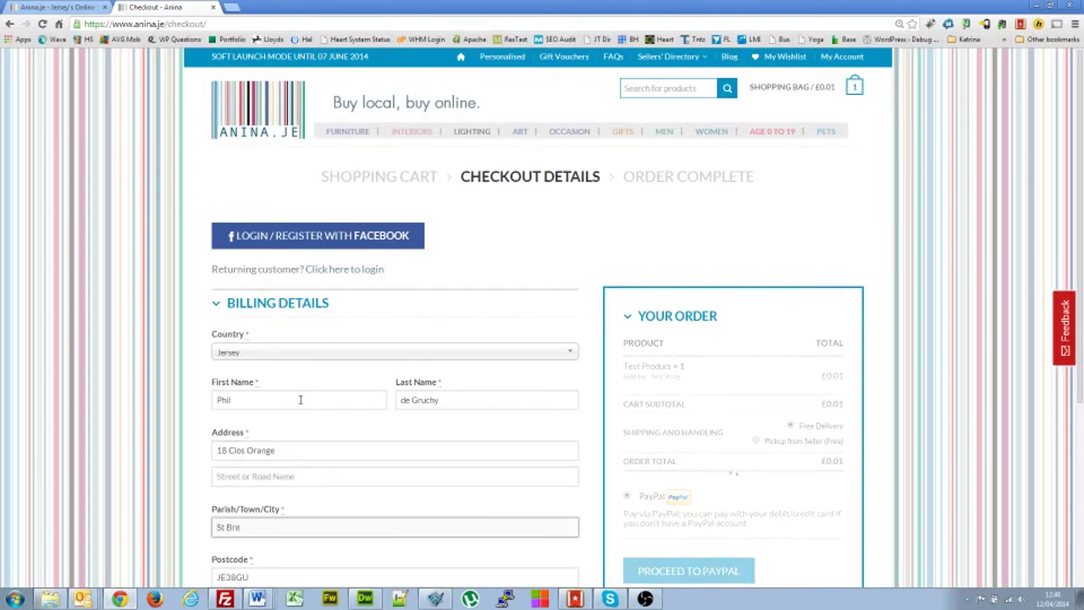
pyautogui.write('lades')
pyautogui.click(90, 463)
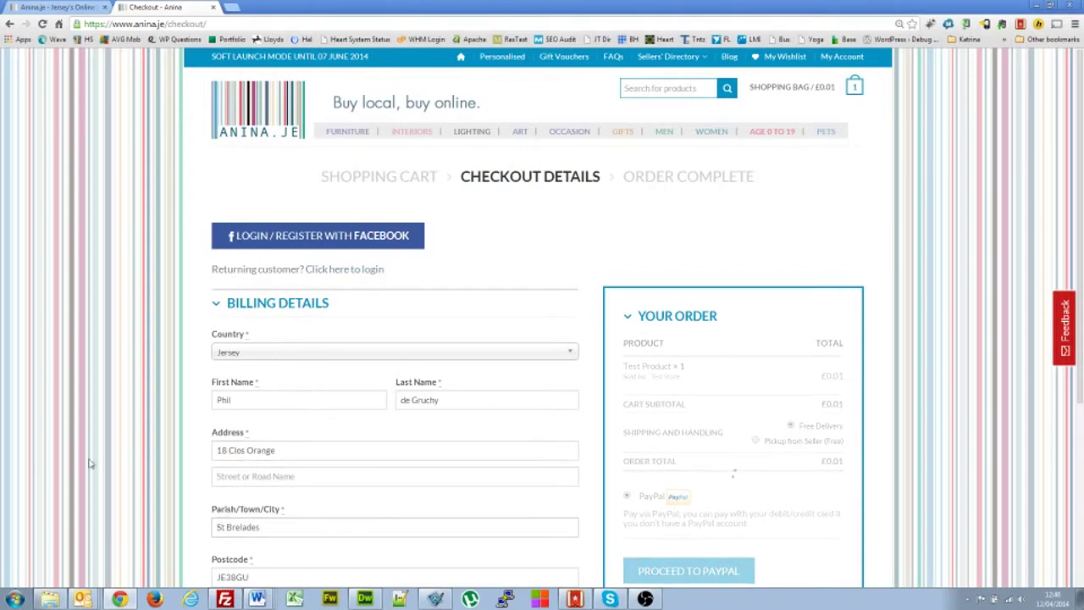
# - Fill in the customer's billing e-mail address and phone number
pyautogui.scroll(-1, 90, 463)
pyautogui.scroll(-1, 91, 463)
pyautogui.click(243, 472)
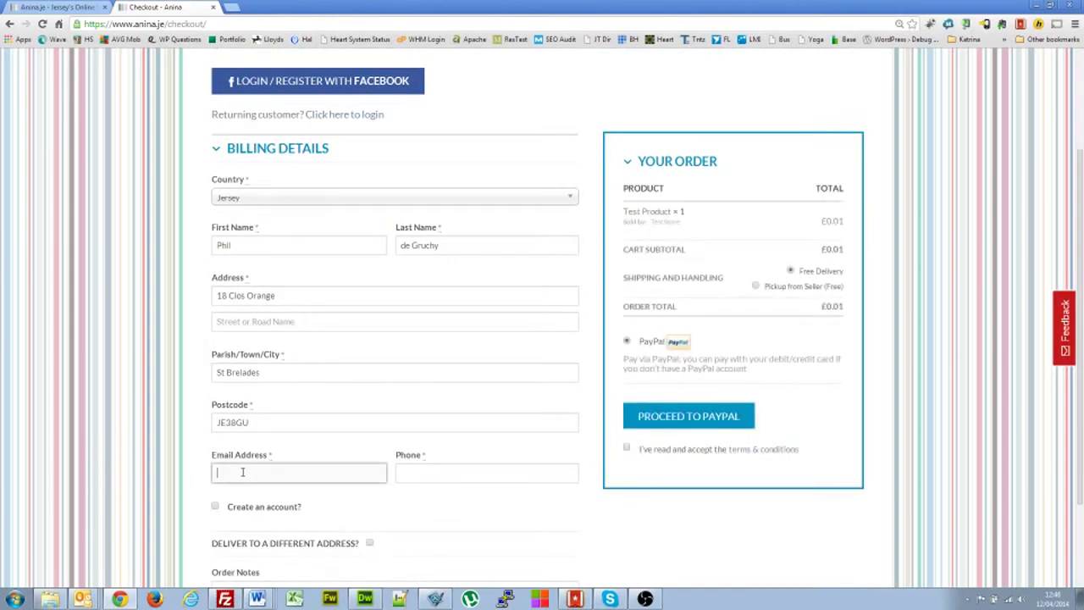
pyautogui.press('Tab')
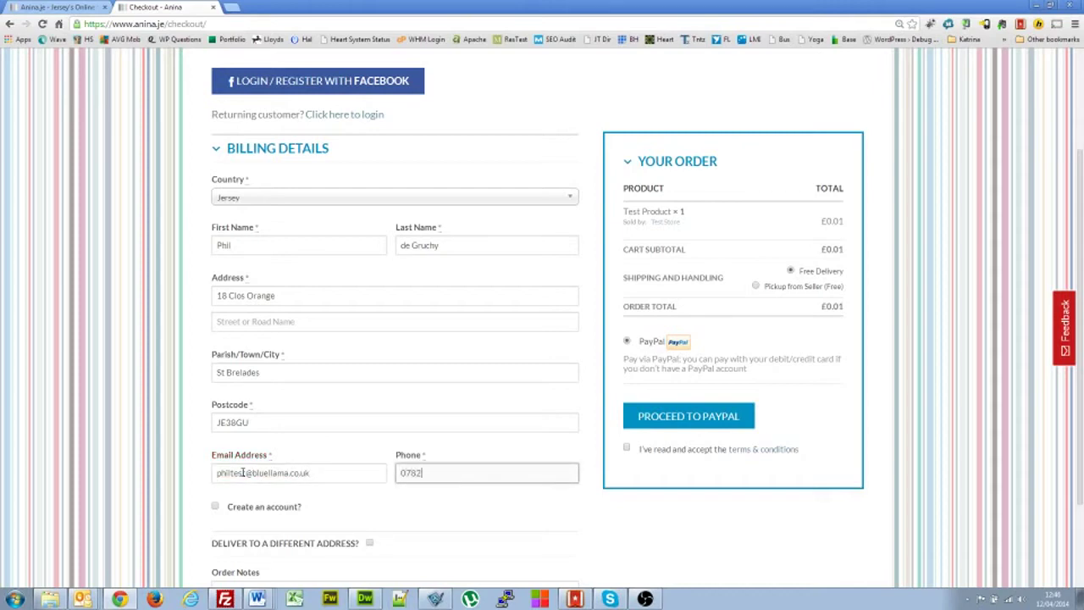
pyautogui.press('Tab')
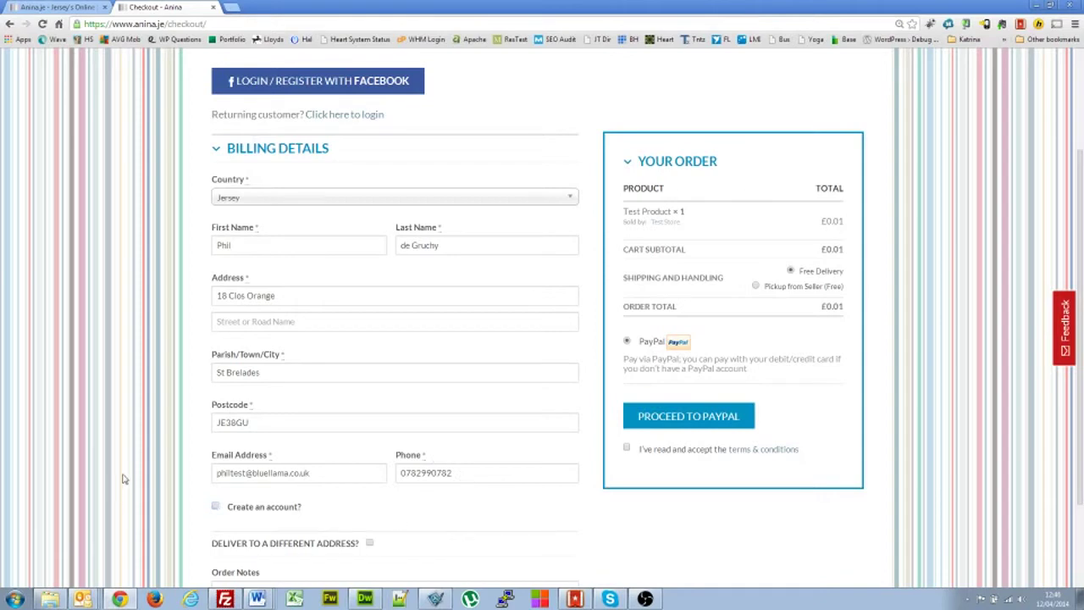
pyautogui.scroll(-1, 123, 478)
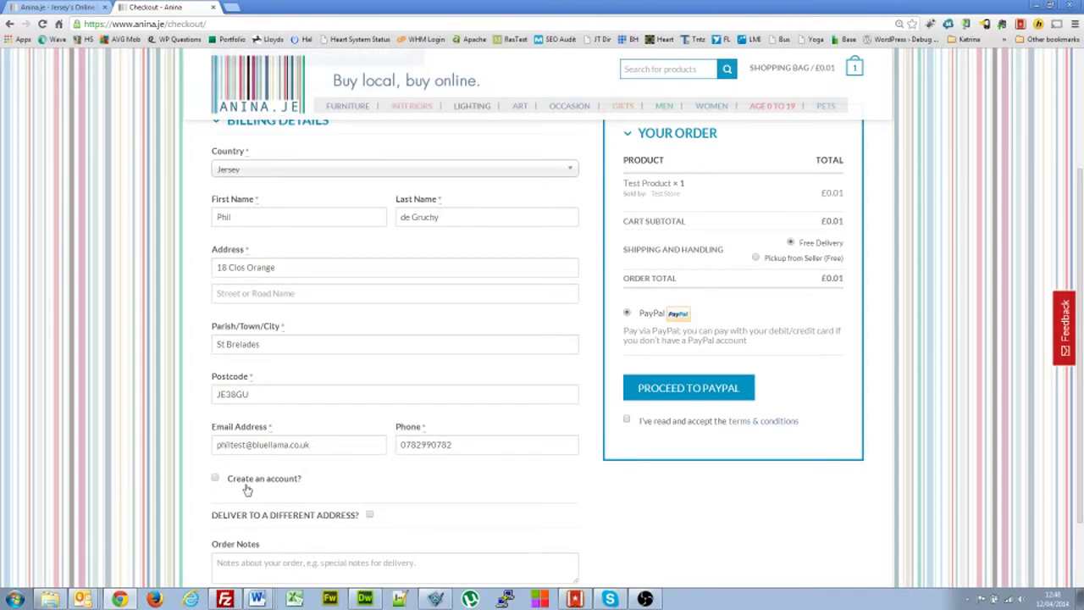
pyautogui.scroll(1, 129, 479)
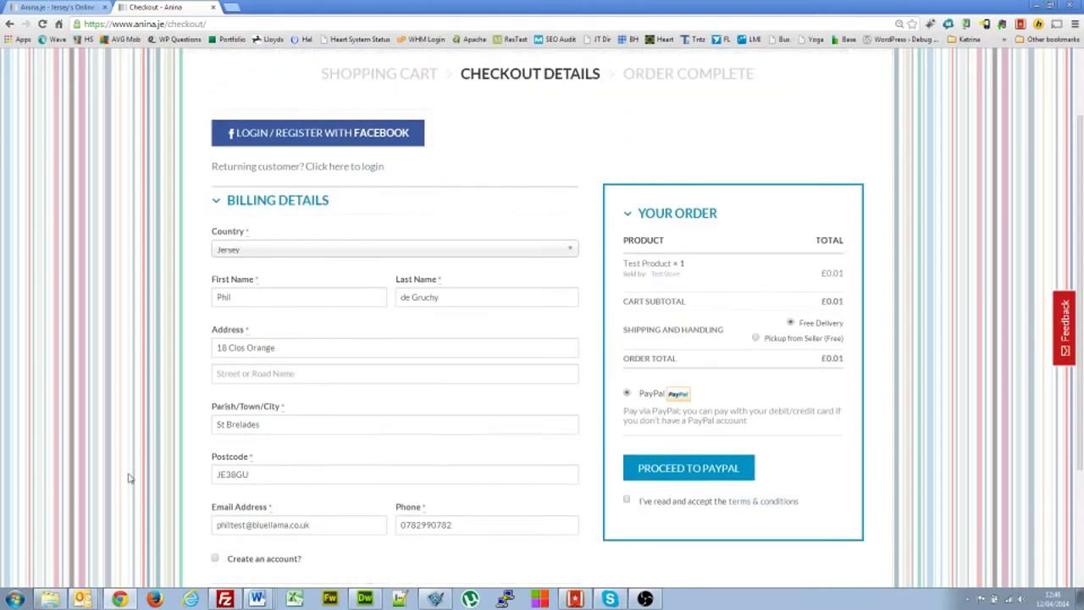
pyautogui.scroll(-1, 129, 478)
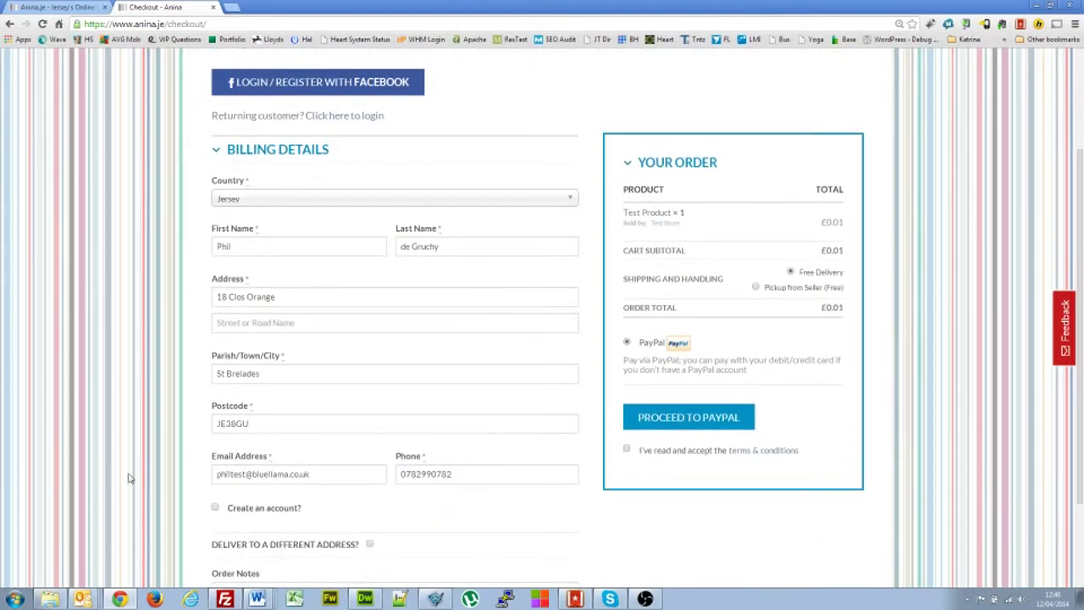
# - Tick account creation and enter a password for the new customer account
pyautogui.click(216, 508)
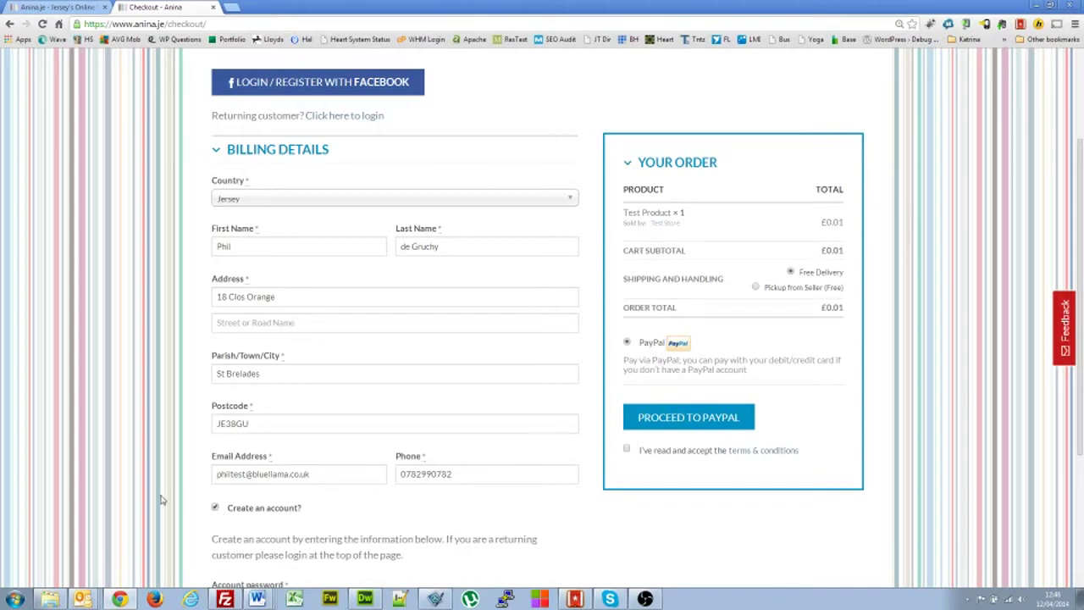
pyautogui.scroll(3, 160, 499)
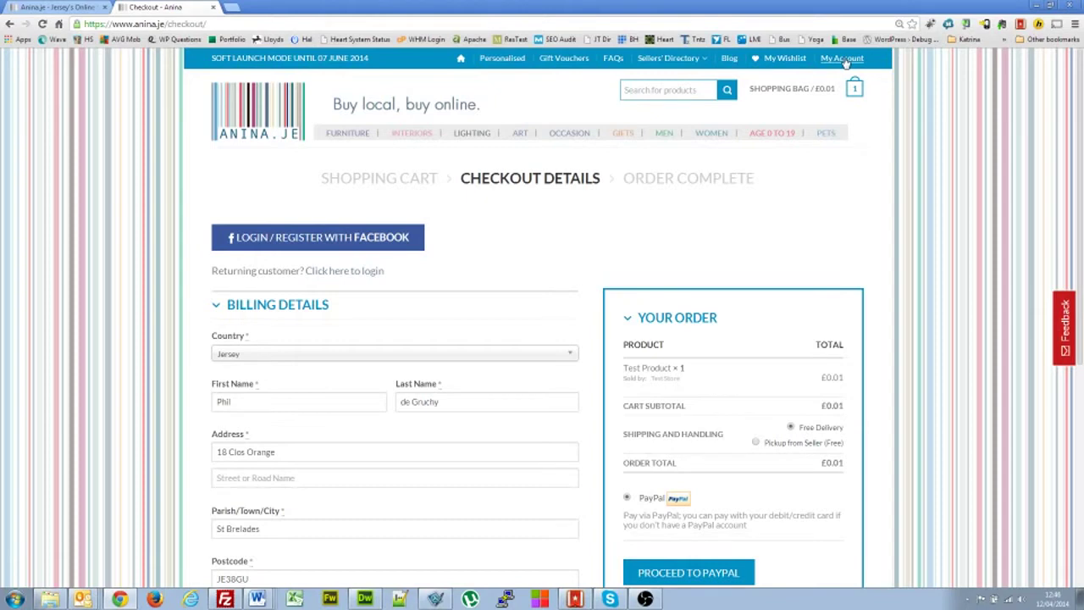
pyautogui.scroll(-2, 98, 329)
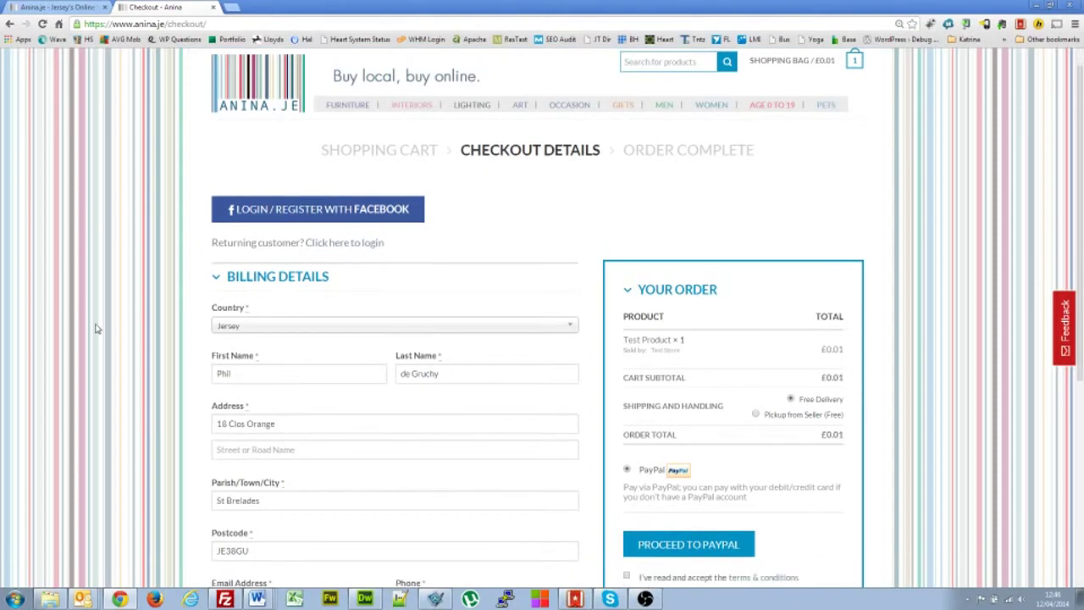
pyautogui.scroll(-1, 97, 328)
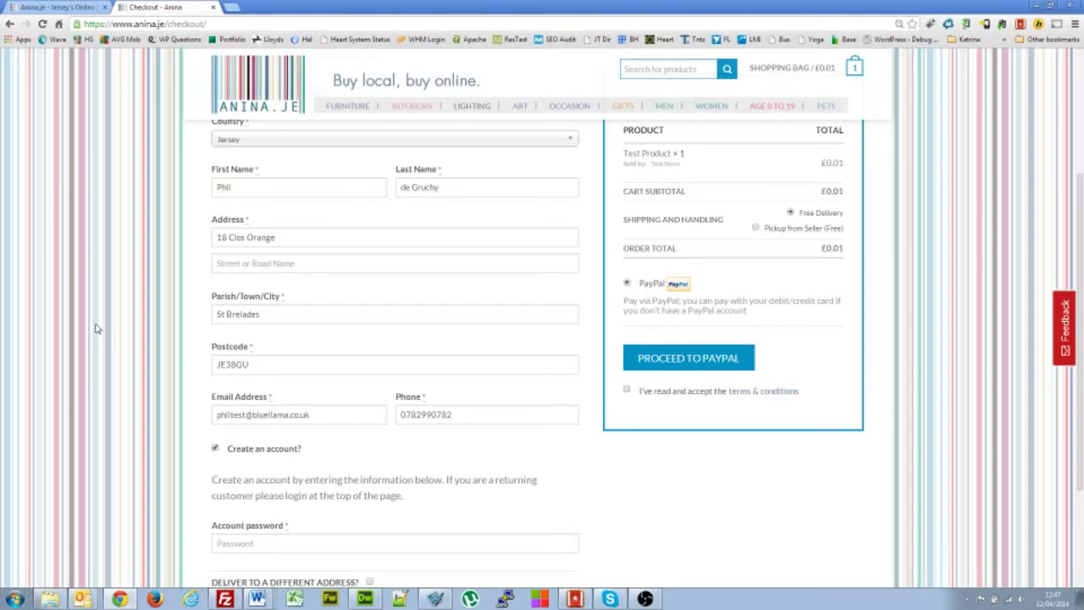
pyautogui.scroll(-2, 118, 362)
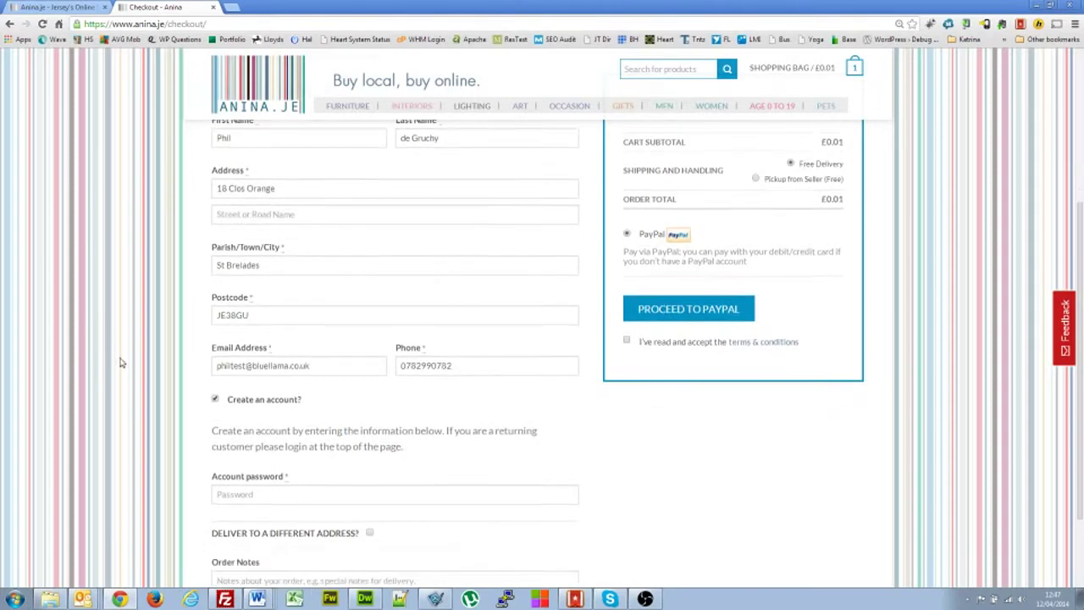
pyautogui.click(234, 461)
pyautogui.write('•••••••')
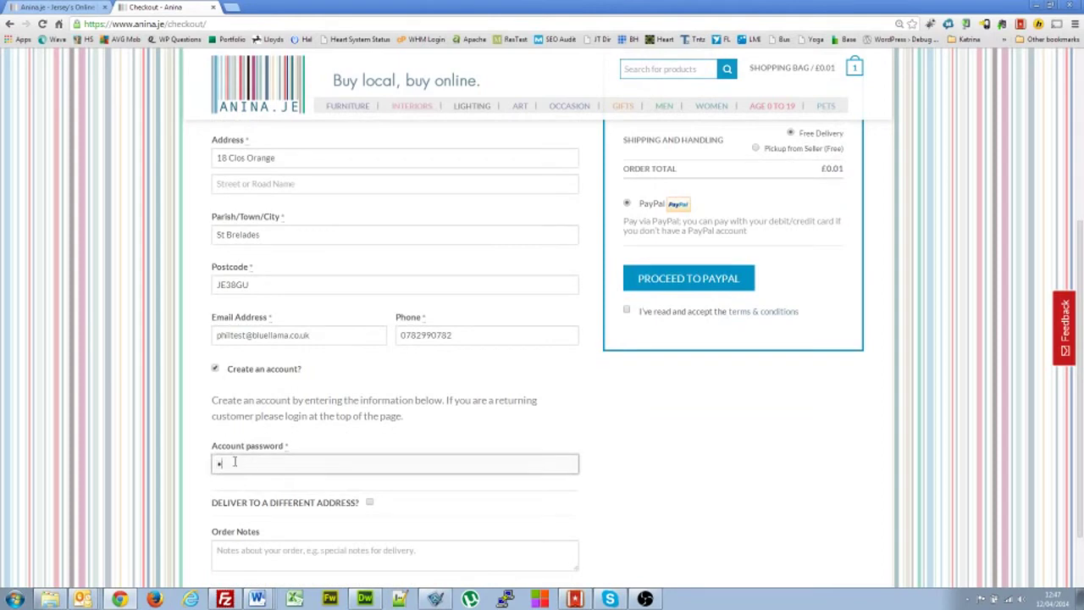
pyautogui.write('•••')
pyautogui.click(87, 456)
pyautogui.scroll(-1, 94, 453)
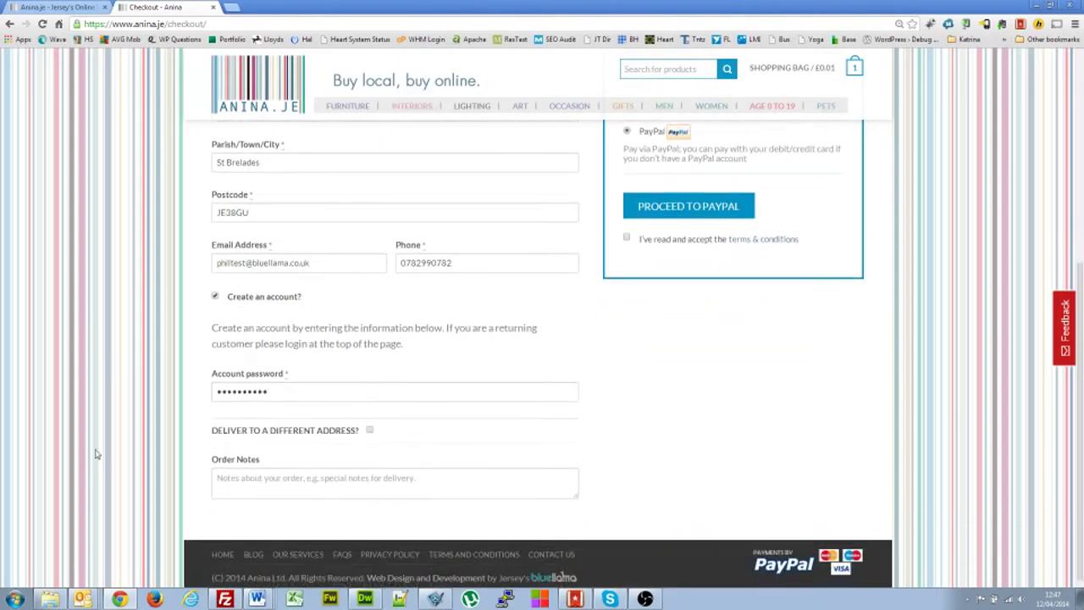
pyautogui.click(369, 430)
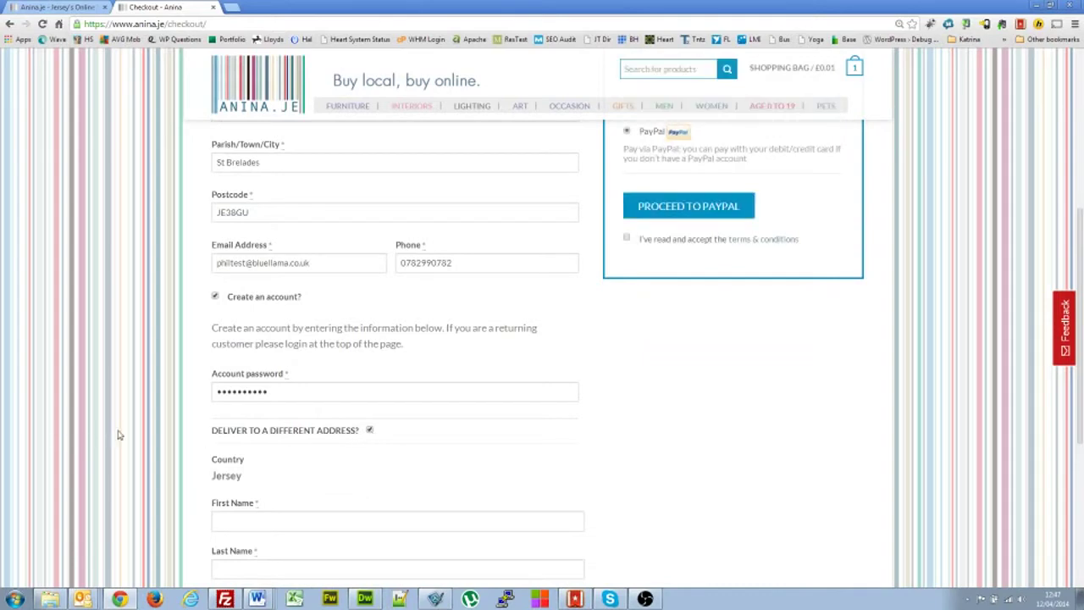
# - Keep delivery at the billing address and add the note 'This is for a birthday. Do not include a receipt.'
pyautogui.click(370, 430)
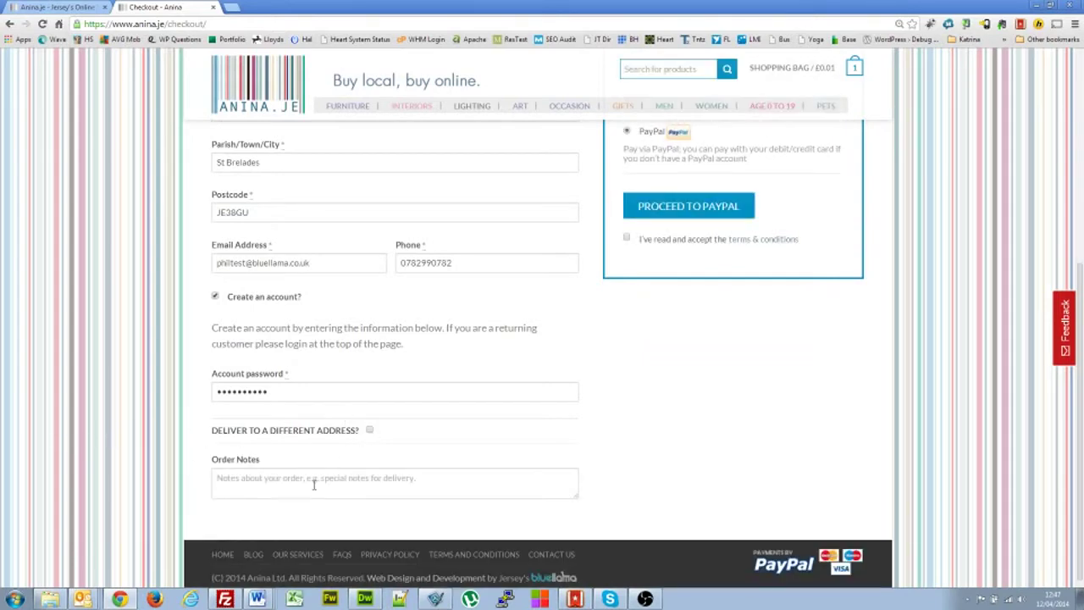
pyautogui.click(313, 483)
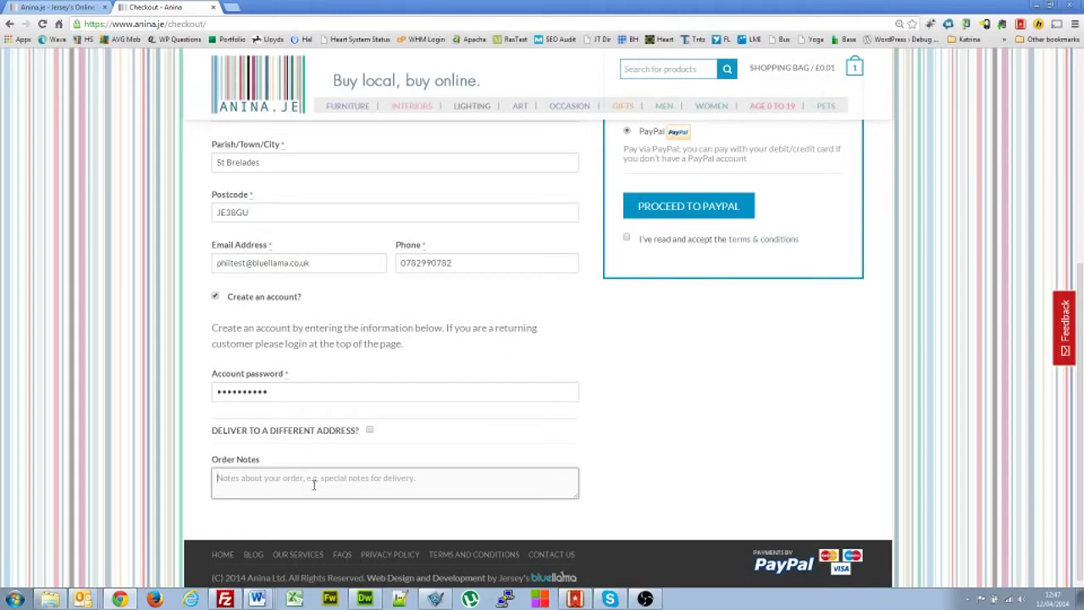
pyautogui.write('This is fo')
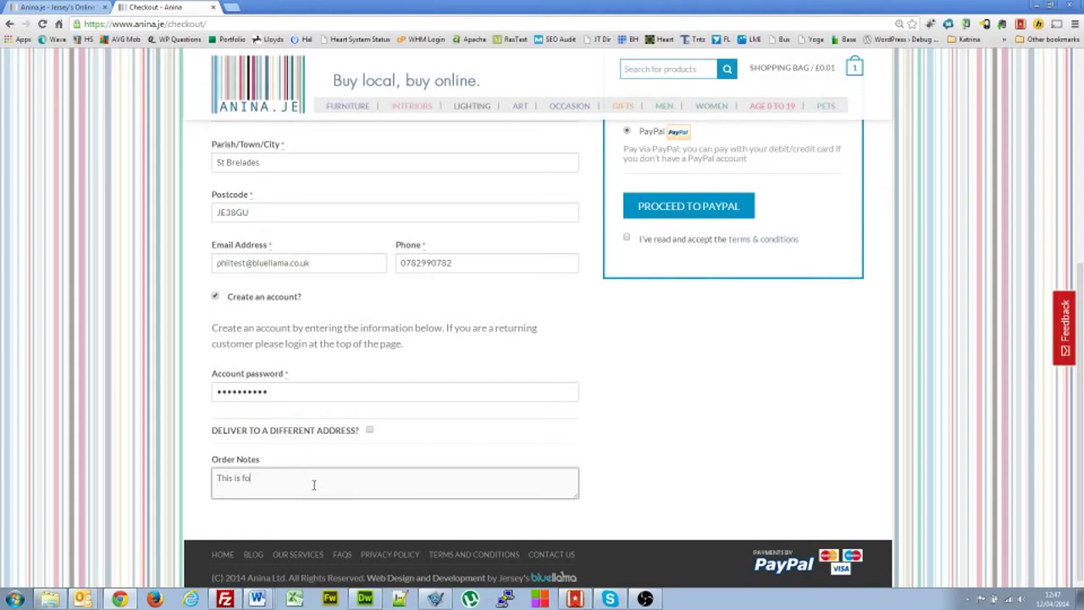
pyautogui.write('r a birthday. Do not include a receipt.')
# - Accept the terms and conditions and proceed to PayPal to pay the £0.01 order
pyautogui.scroll(5, 402, 482)
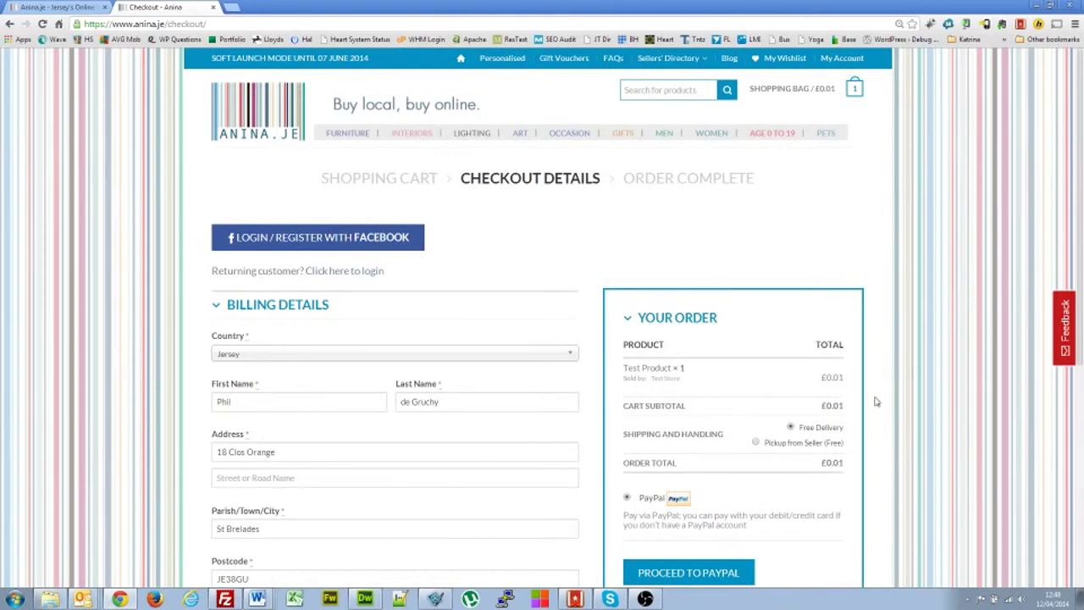
pyautogui.scroll(-1, 911, 403)
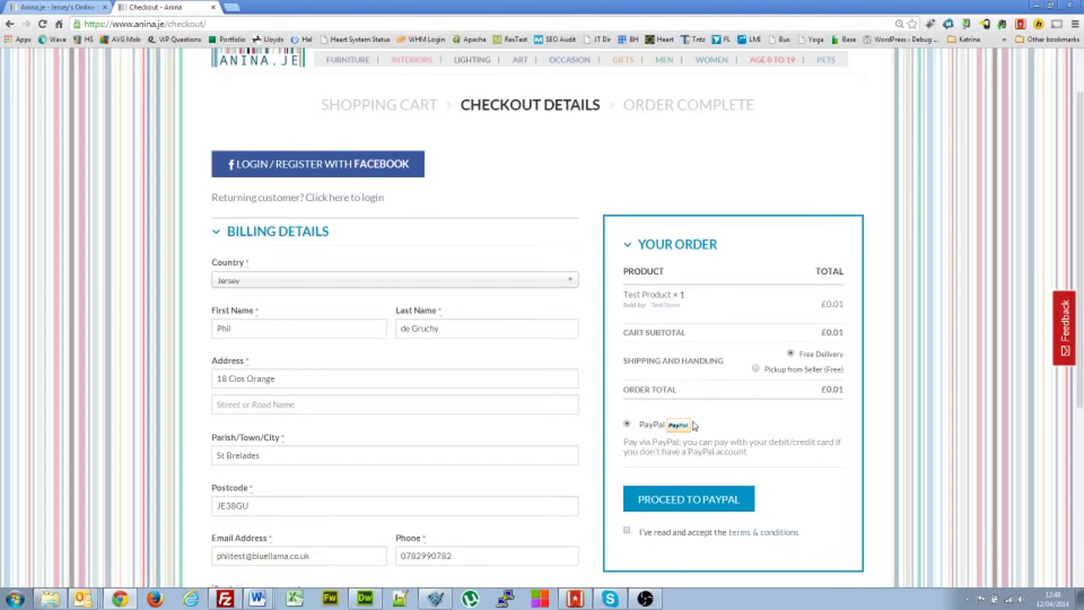
pyautogui.click(626, 531)
pyautogui.click(692, 501)
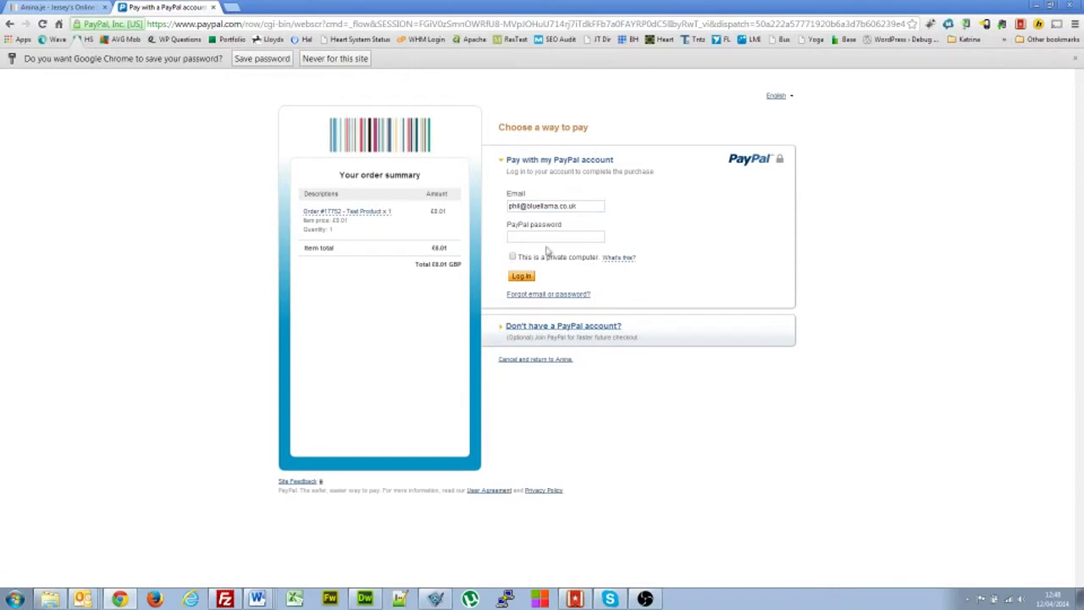
# - Look at the guest payment option, then return to paying with a PayPal account
pyautogui.click(583, 326)
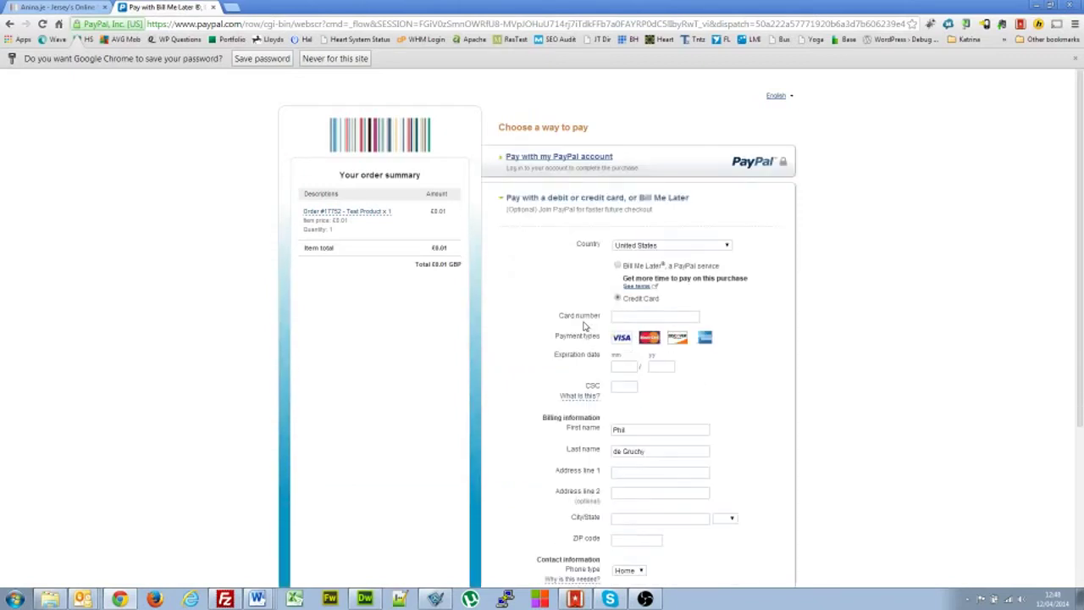
pyautogui.scroll(-2, 496, 382)
pyautogui.scroll(2, 496, 382)
pyautogui.click(573, 158)
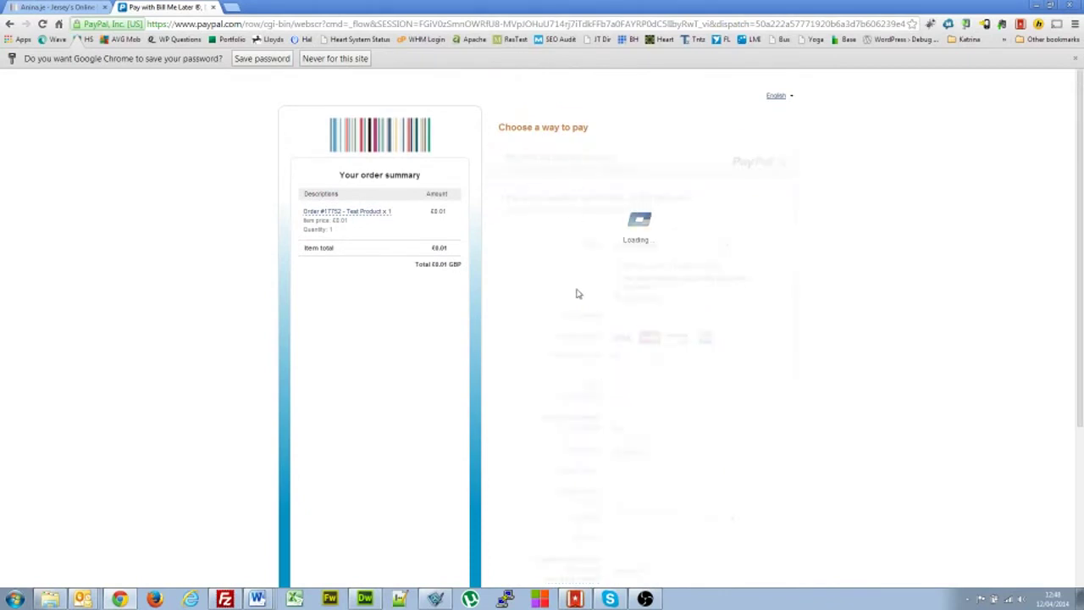
# - Log in to PayPal with the account password and pay the £0.01 from PayPal balance
pyautogui.click(532, 235)
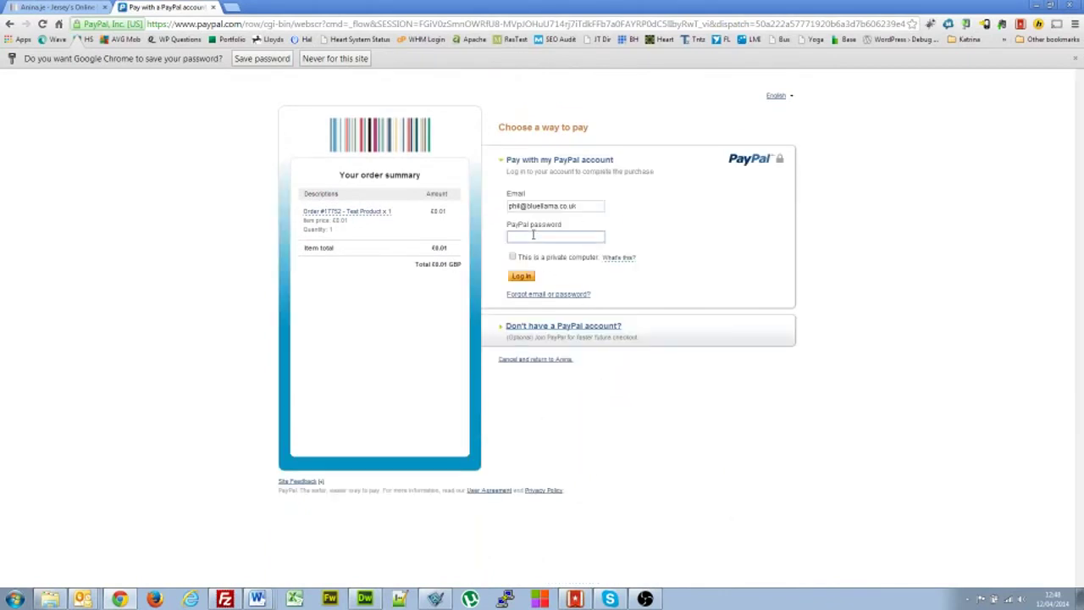
pyautogui.write('••••••••••')
pyautogui.click(525, 277)
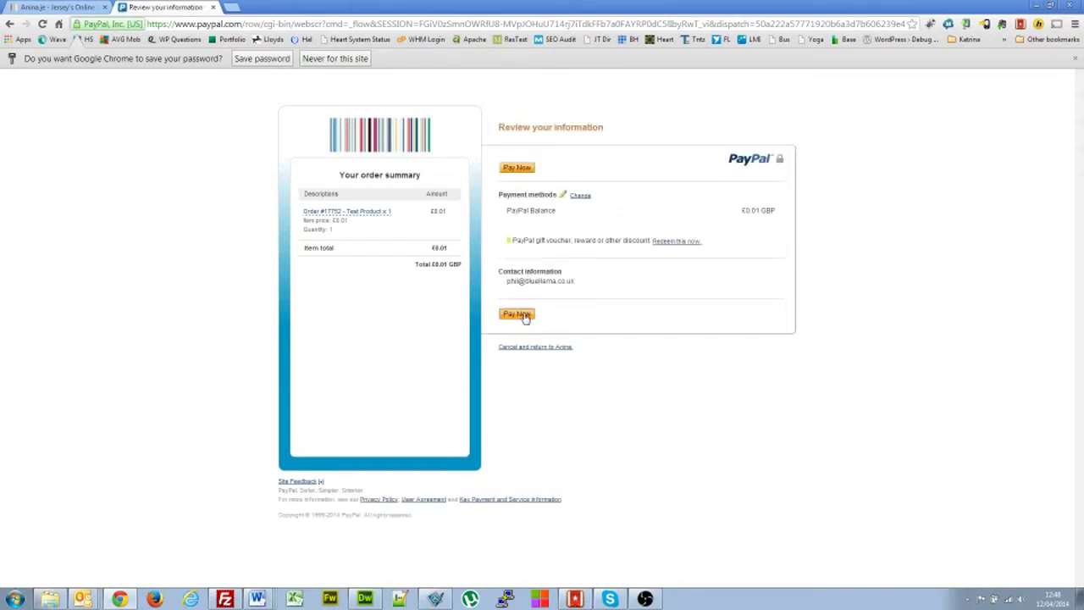
pyautogui.click(518, 314)
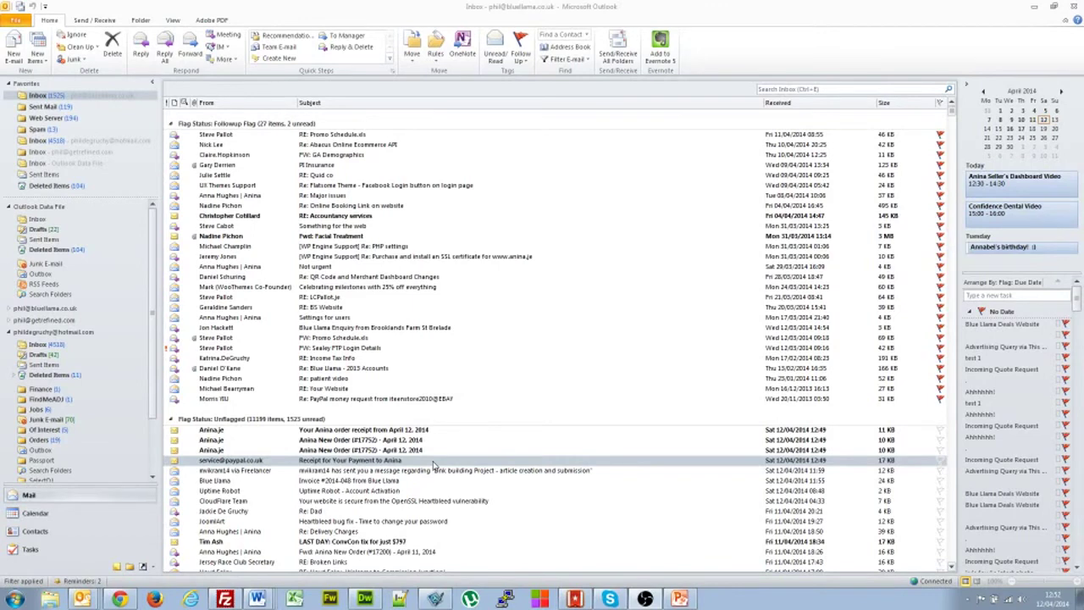
pyautogui.doubleClick(432, 462)
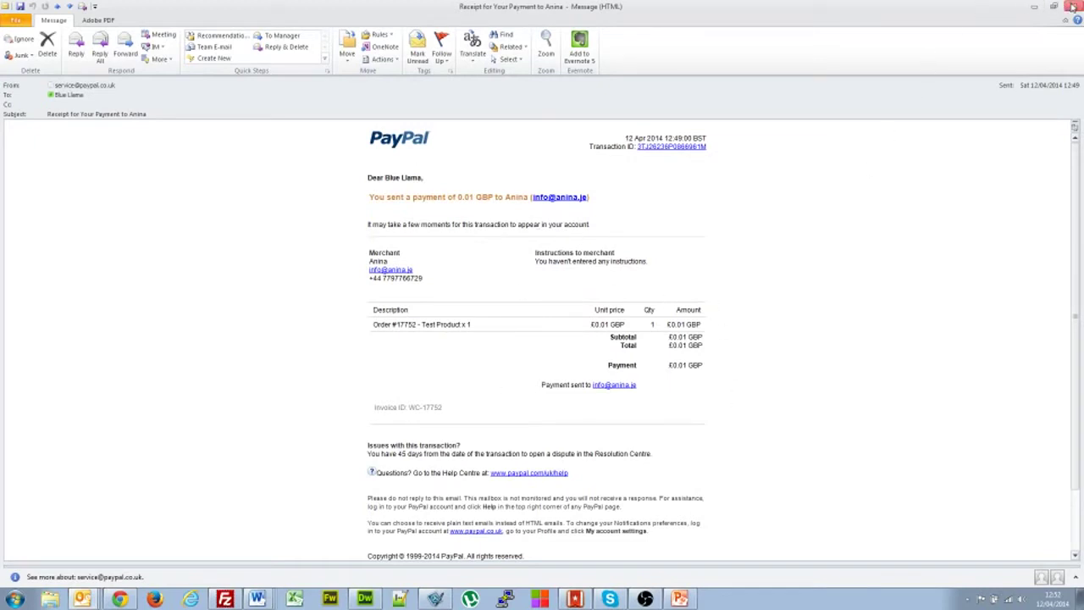
pyautogui.doubleClick(406, 325)
pyautogui.doubleClick(449, 324)
pyautogui.click(1073, 5)
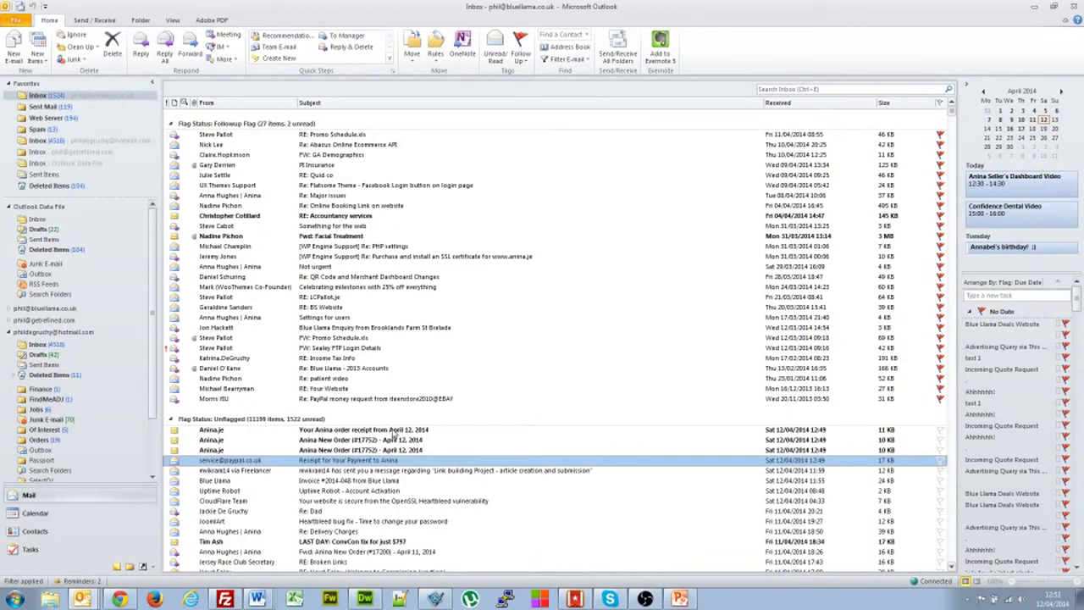
pyautogui.doubleClick(393, 434)
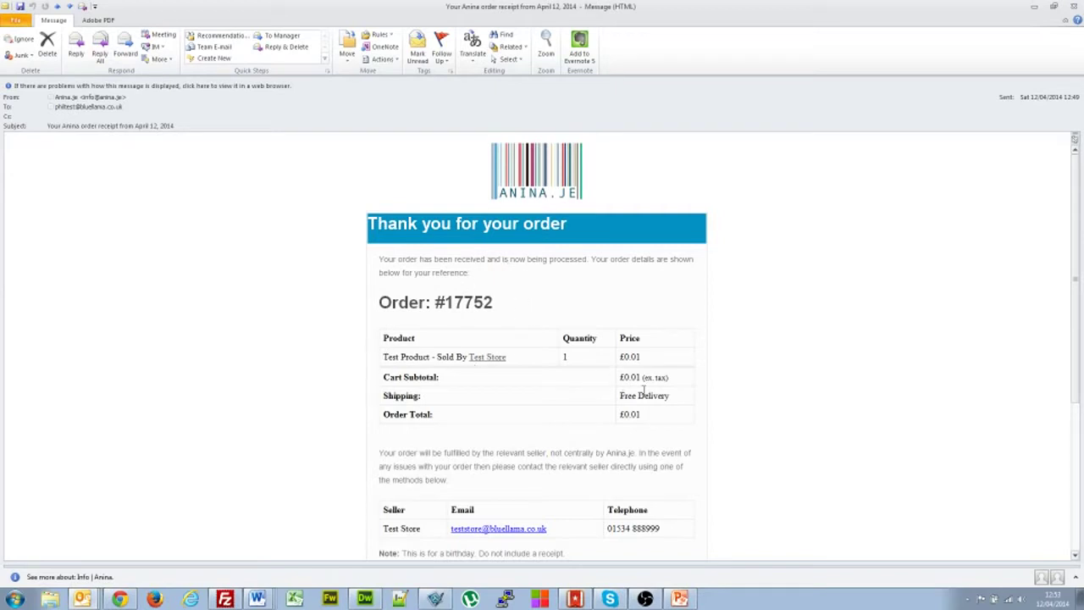
# - Scroll through the Anina receipt and highlight the customer's birthday order note
pyautogui.tripleClick(381, 358)
pyautogui.click(484, 376)
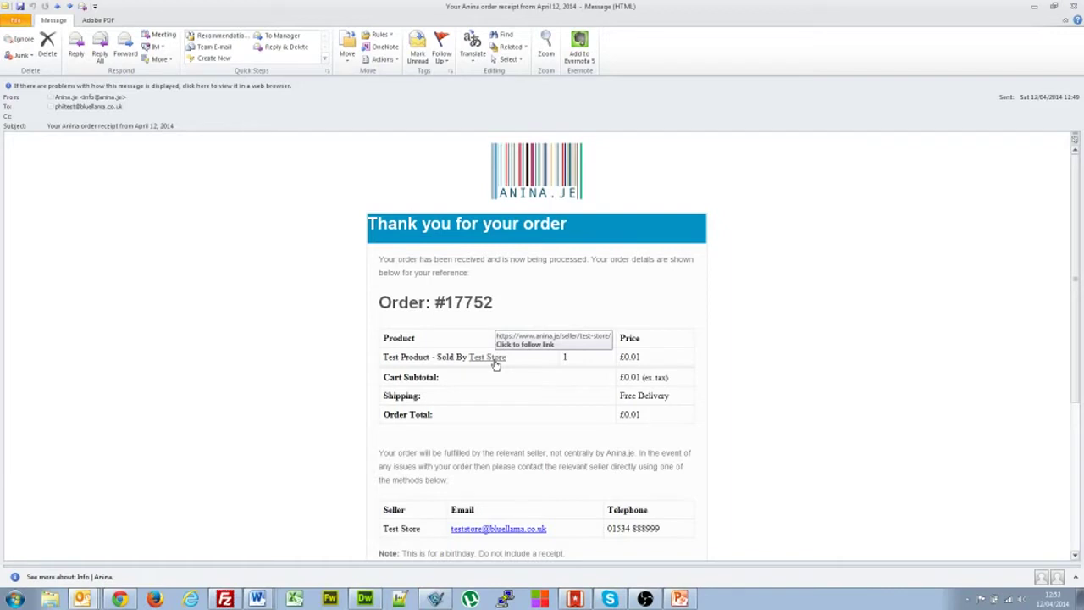
pyautogui.scroll(-3, 422, 468)
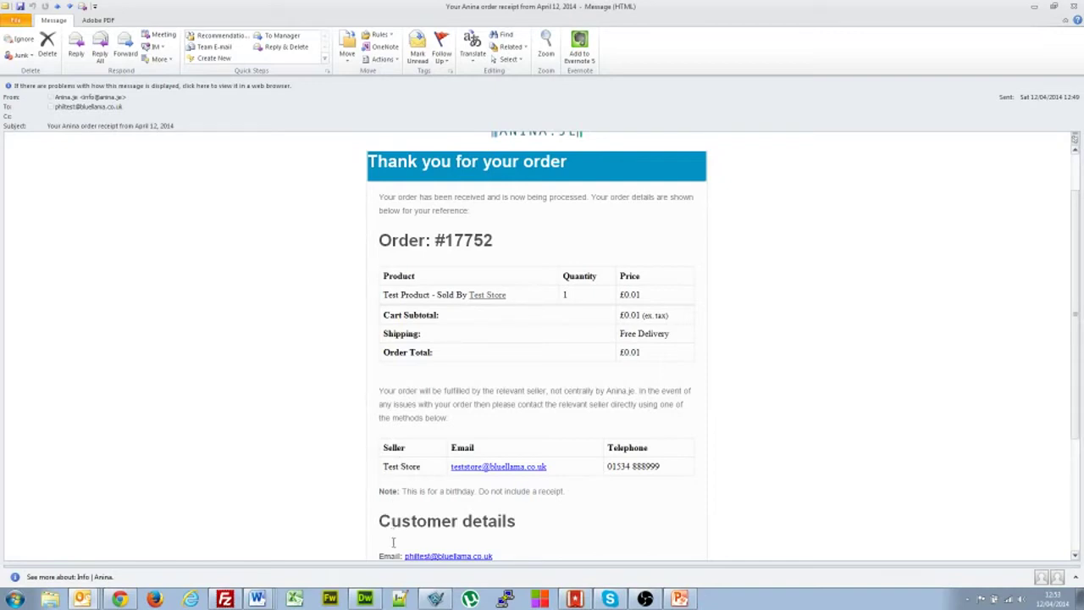
pyautogui.scroll(-1, 757, 483)
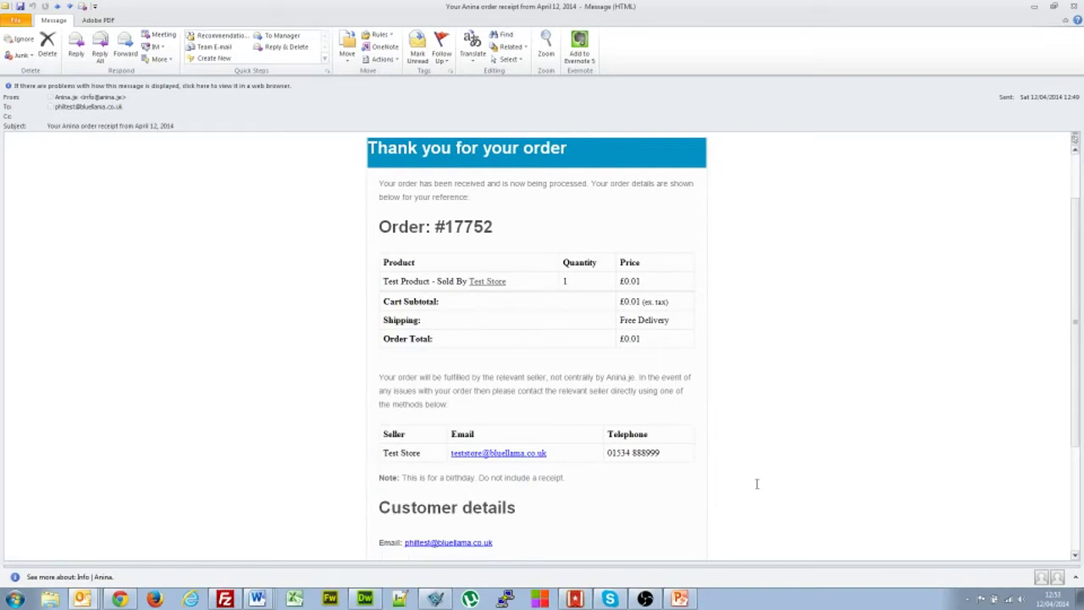
pyautogui.moveTo(581, 450); pyautogui.dragTo(413, 457)
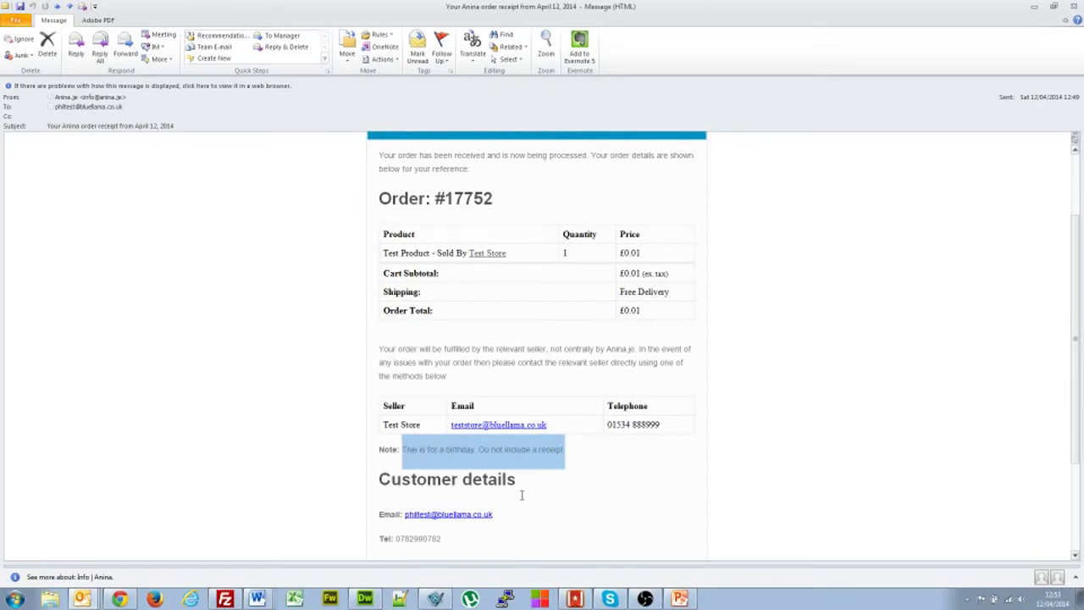
pyautogui.scroll(-2, 556, 496)
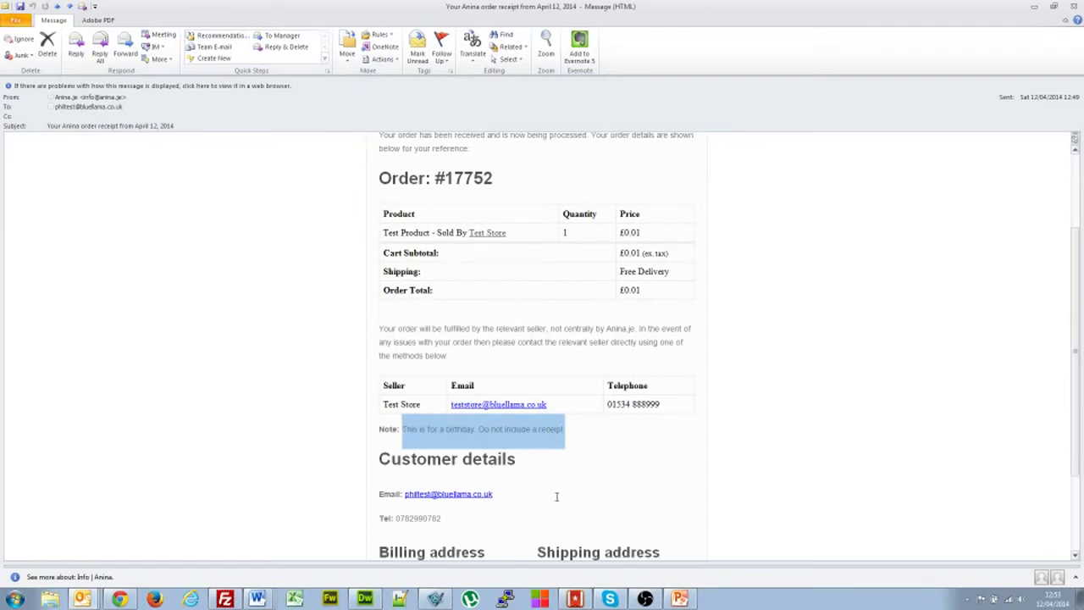
pyautogui.scroll(-1, 556, 496)
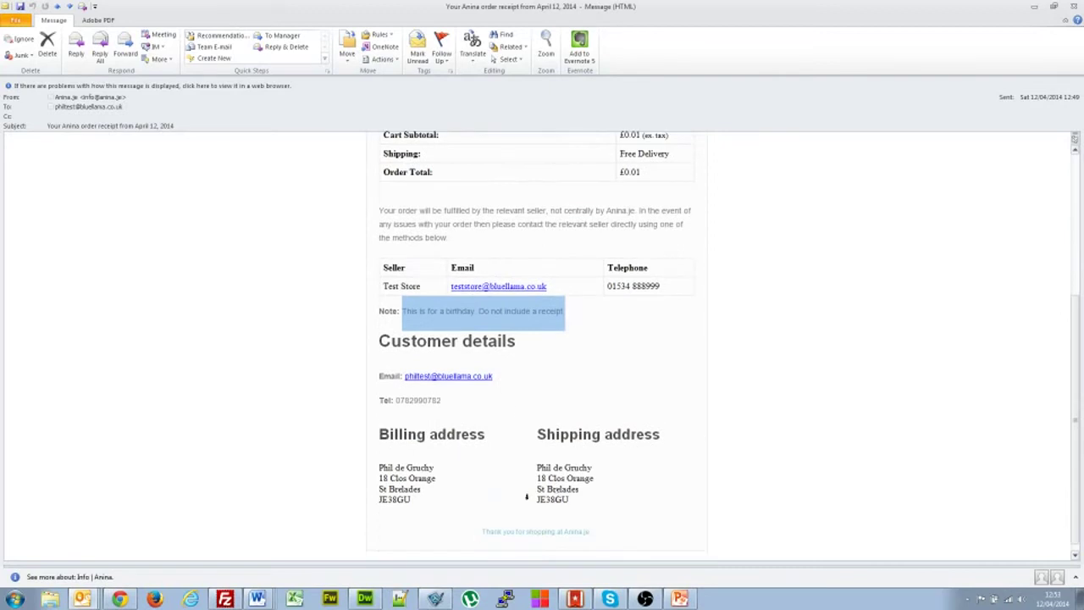
pyautogui.moveTo(501, 377); pyautogui.dragTo(404, 382)
pyautogui.click(522, 434)
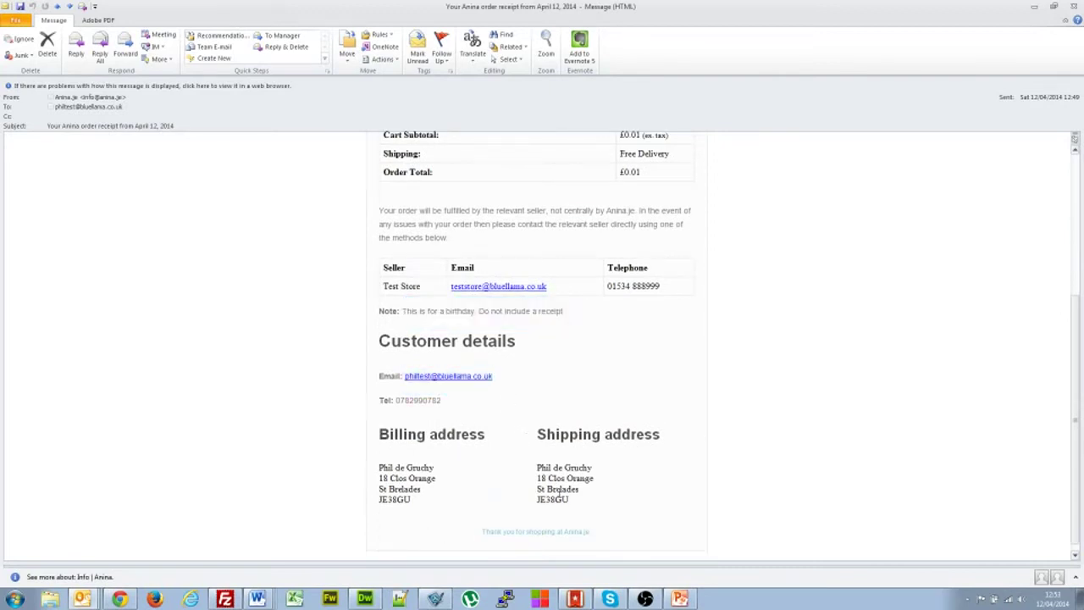
pyautogui.scroll(2, 566, 488)
pyautogui.scroll(3, 566, 488)
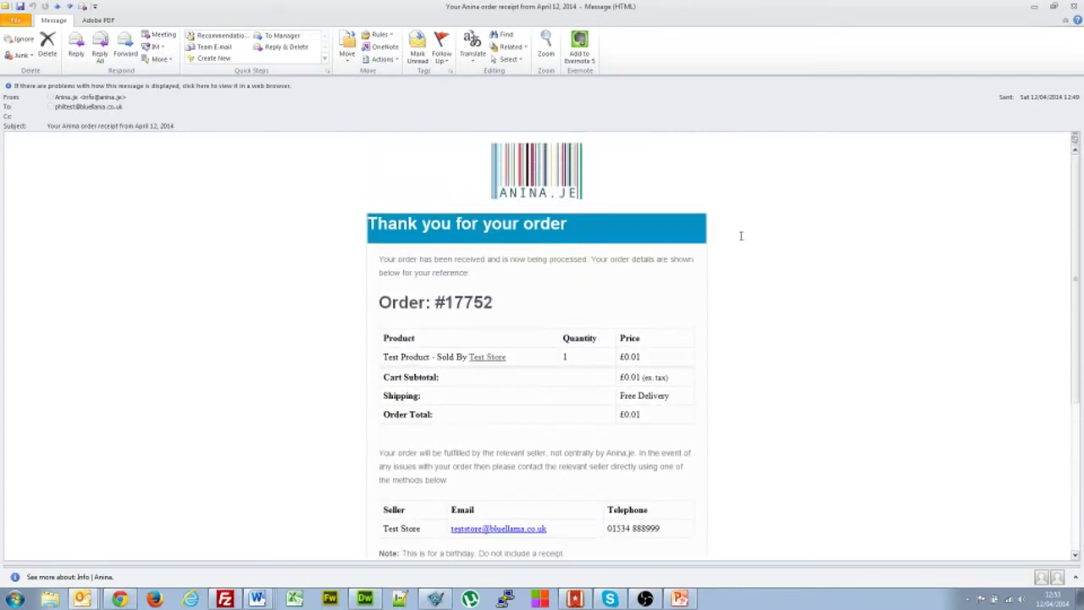
pyautogui.click(1076, 8)
pyautogui.click(396, 451)
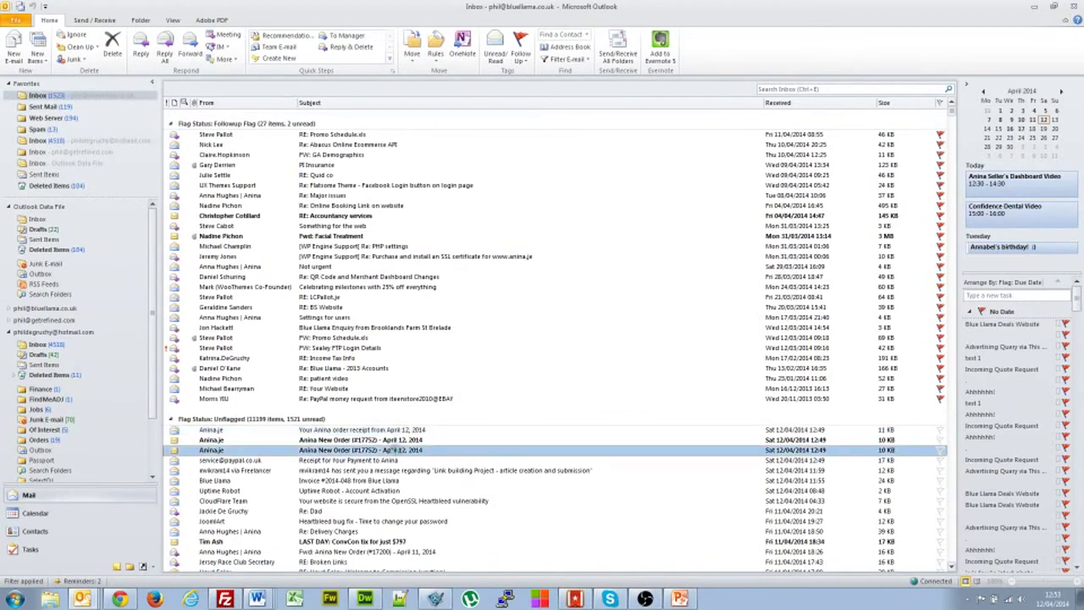
pyautogui.doubleClick(394, 450)
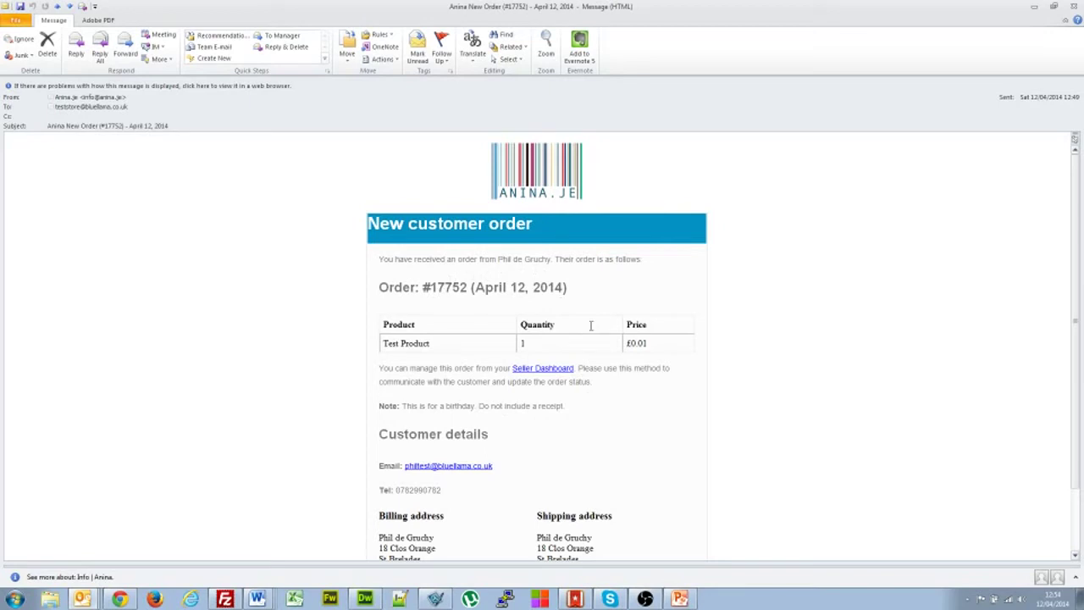
pyautogui.scroll(-2, 652, 293)
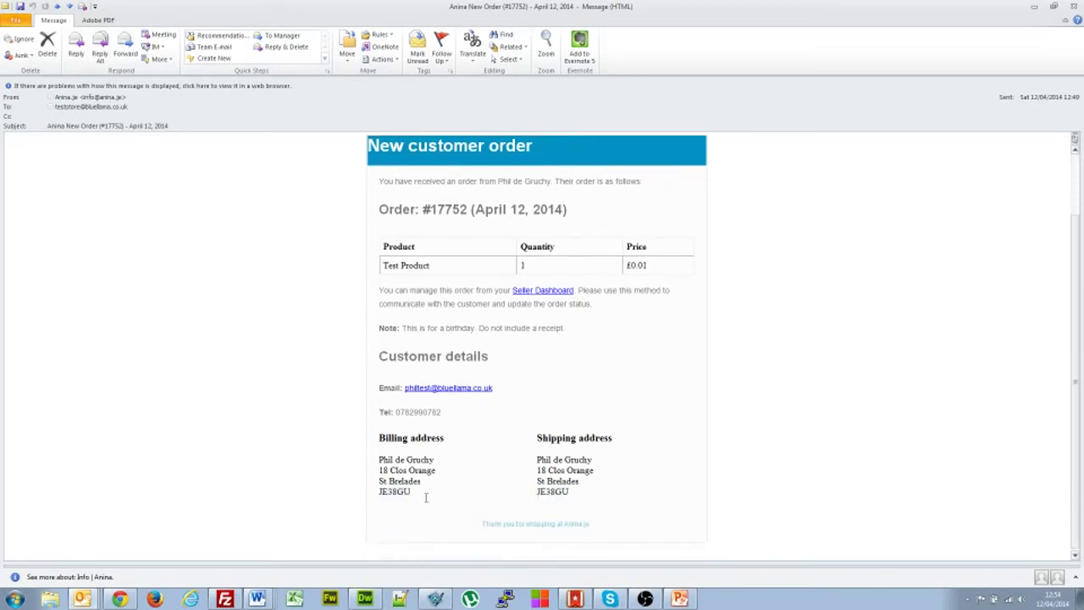
pyautogui.click(382, 266)
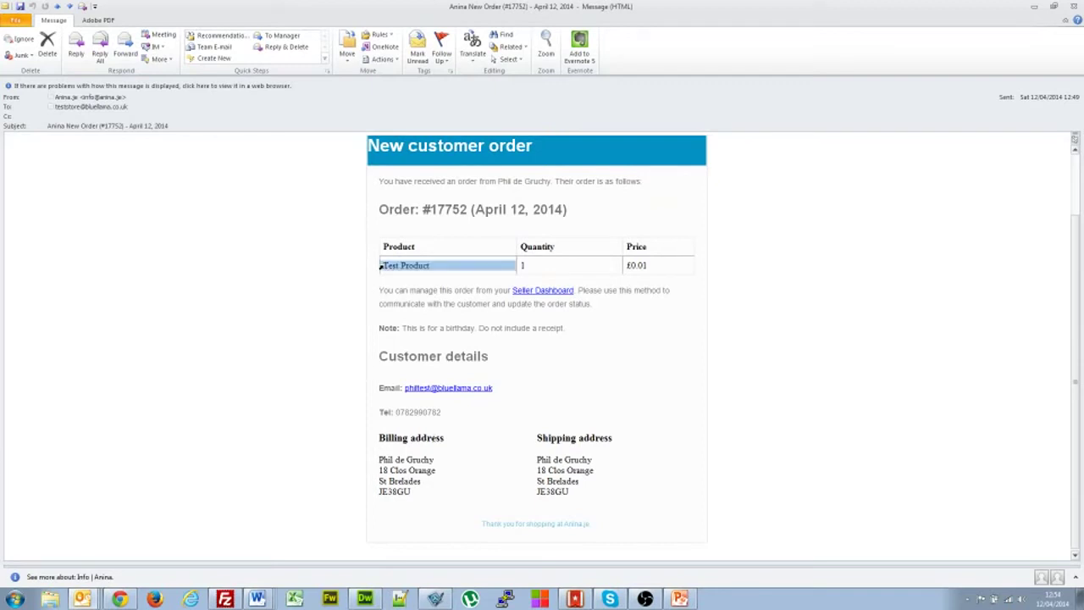
pyautogui.click(413, 266)
pyautogui.click(380, 265)
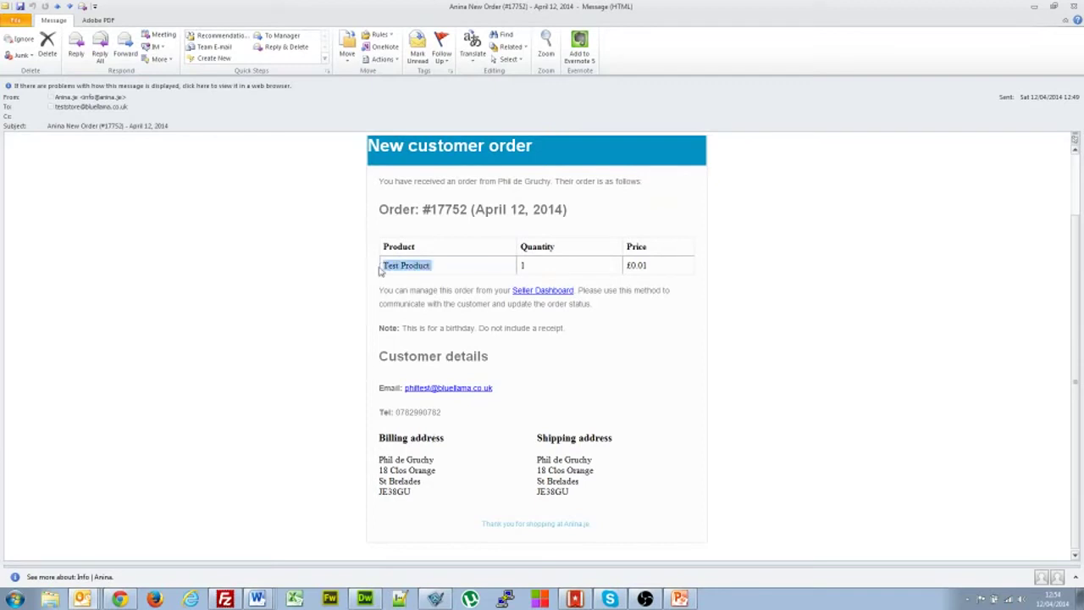
pyautogui.click(411, 268)
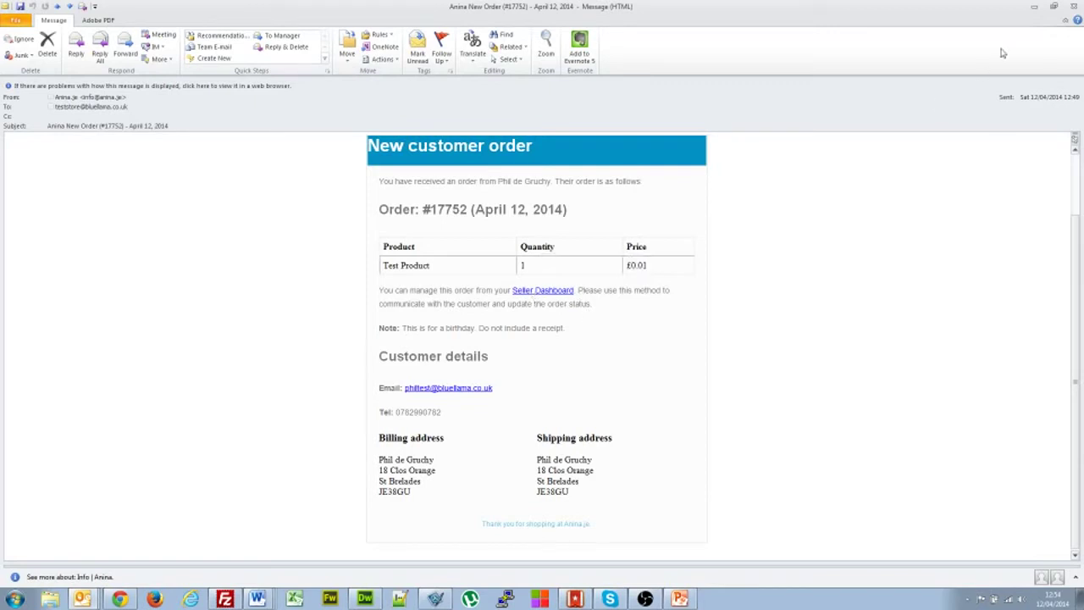
pyautogui.click(1074, 6)
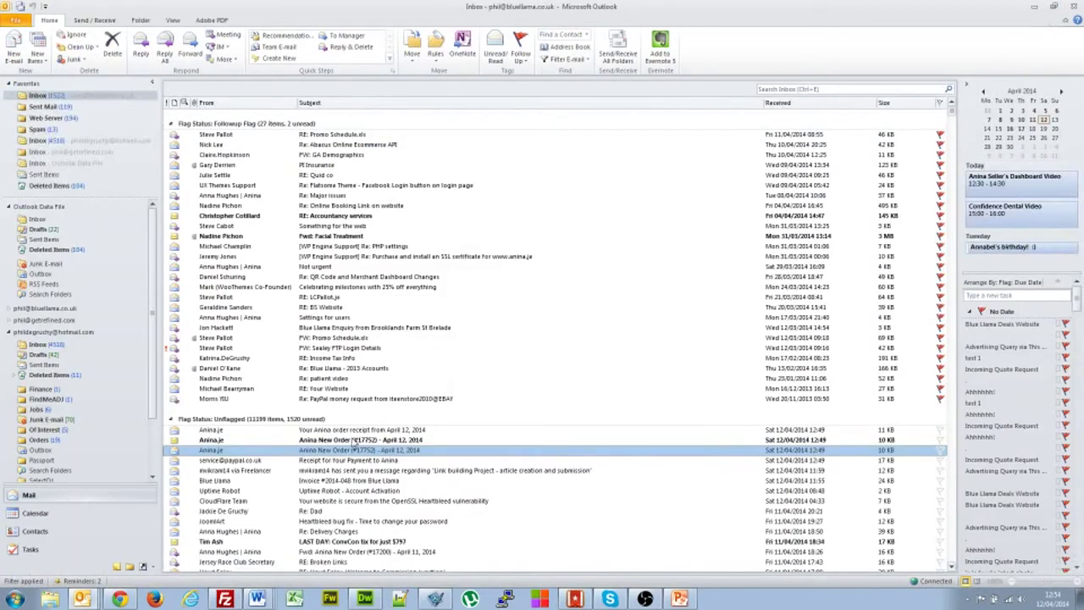
pyautogui.doubleClick(354, 440)
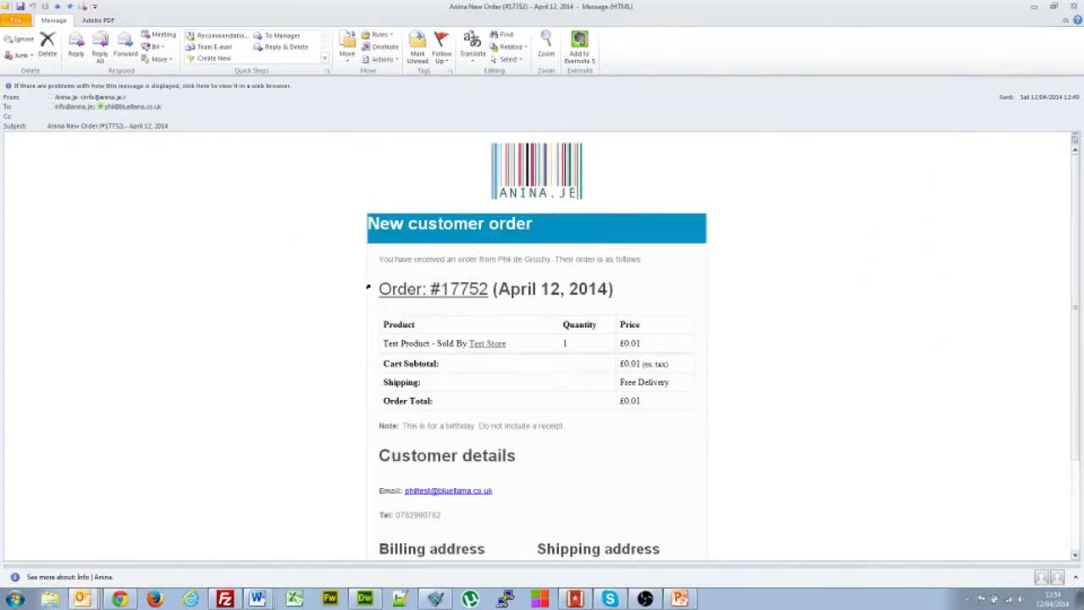
pyautogui.scroll(-3, 325, 367)
pyautogui.scroll(1, 325, 367)
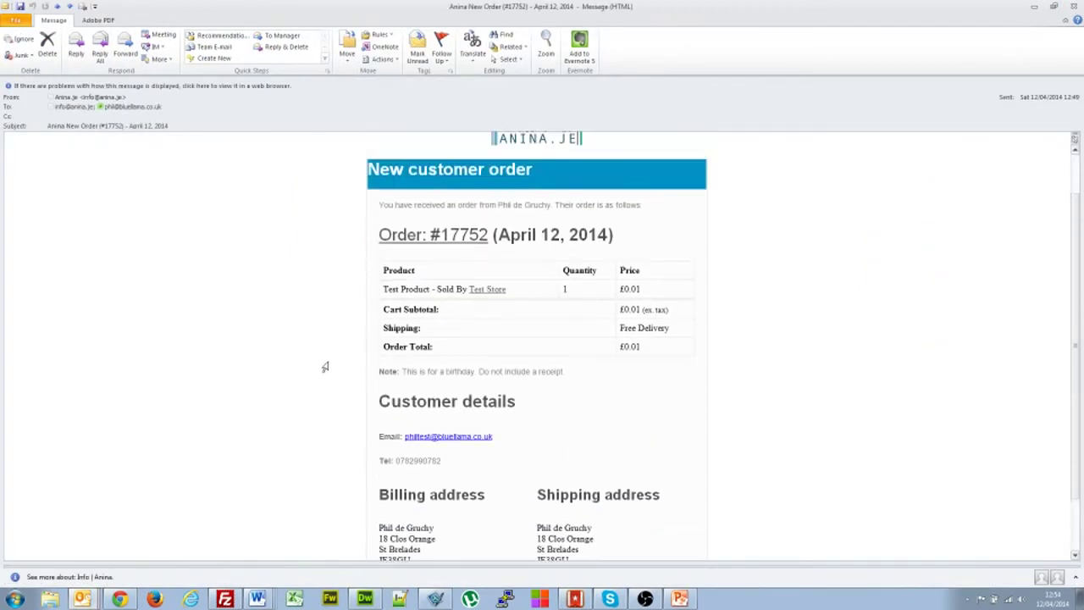
pyautogui.scroll(1, 325, 367)
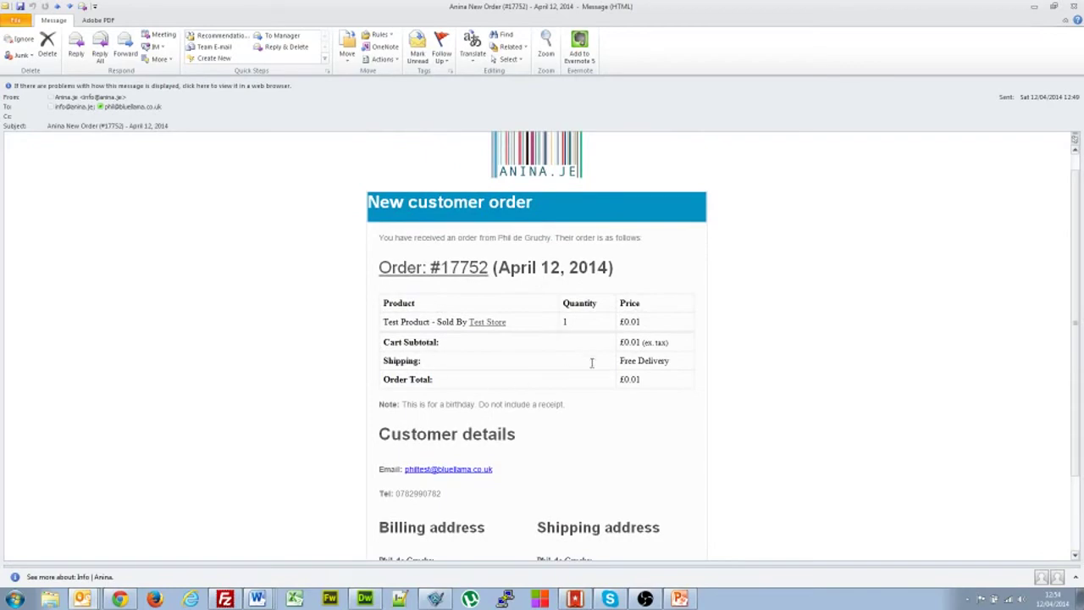
pyautogui.click(1072, 5)
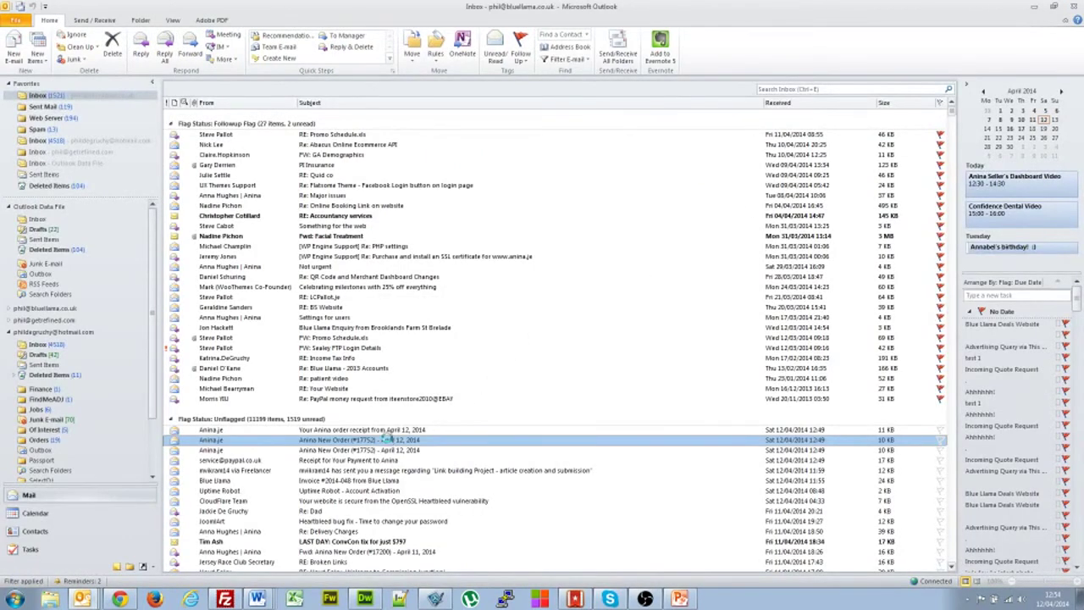
pyautogui.doubleClick(390, 441)
pyautogui.scroll(-2, 333, 383)
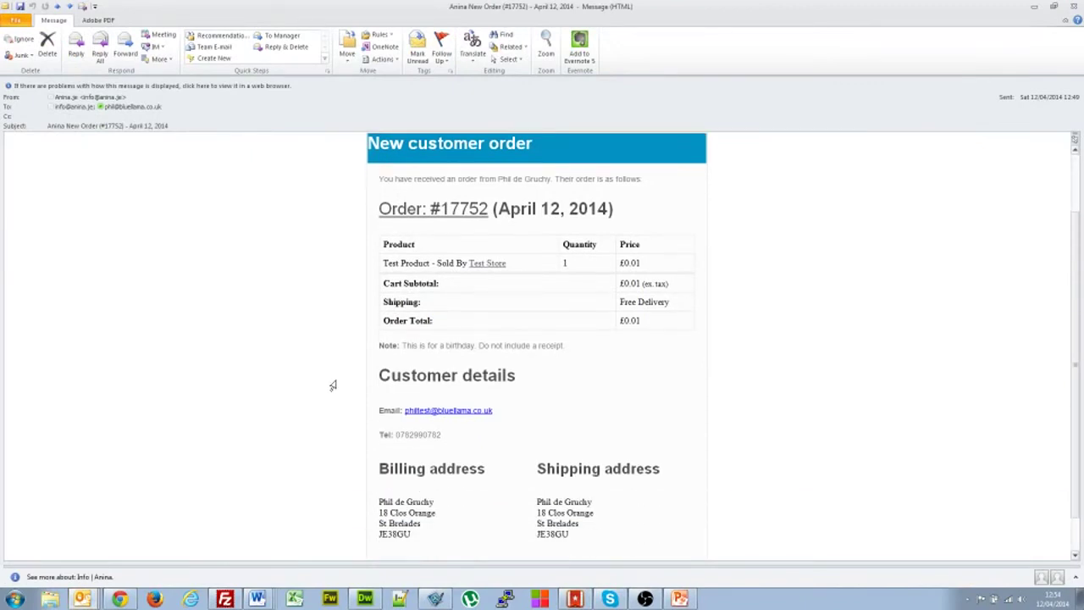
pyautogui.scroll(1, 333, 384)
pyautogui.click(1071, 7)
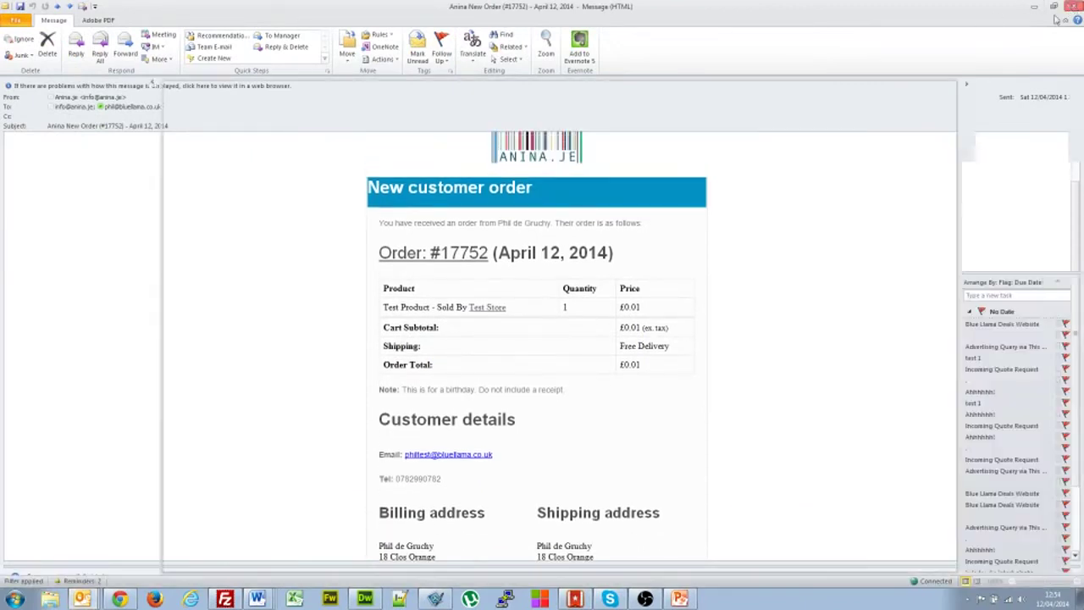
pyautogui.doubleClick(377, 448)
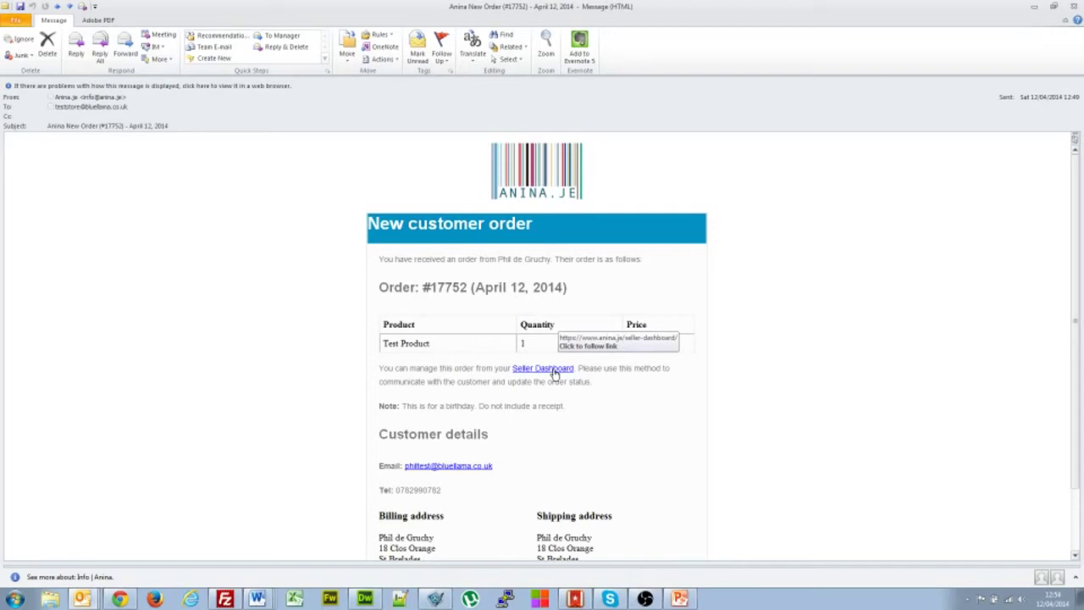
# - Follow the email's Seller Dashboard link to load anina.je's My Account page for Test Store
pyautogui.click(554, 372)
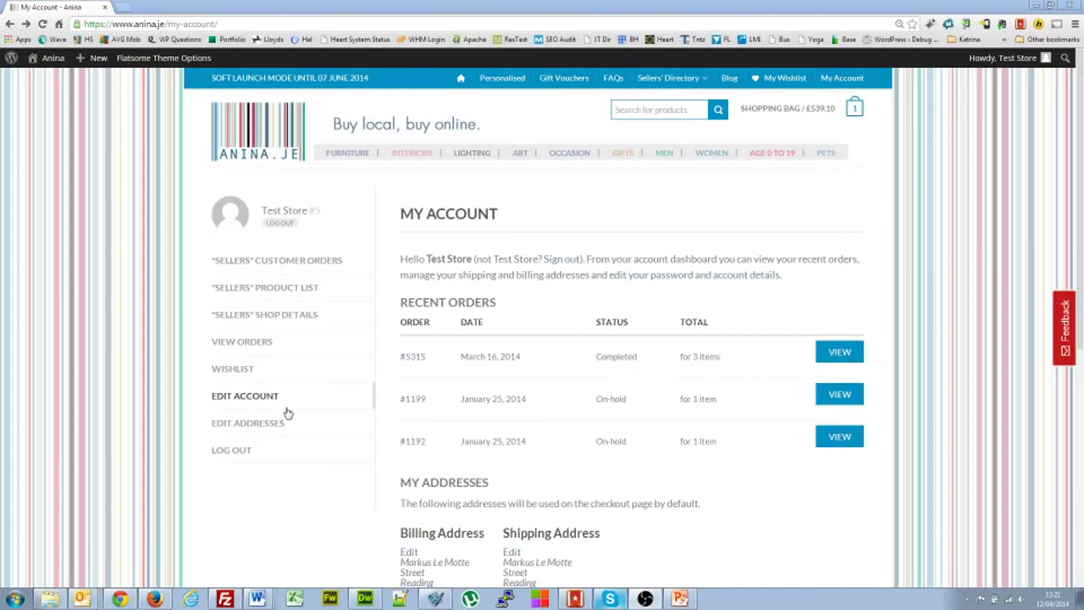
# - Visit the account's View Orders page, then go to the Sellers Shop Details page
pyautogui.click(249, 343)
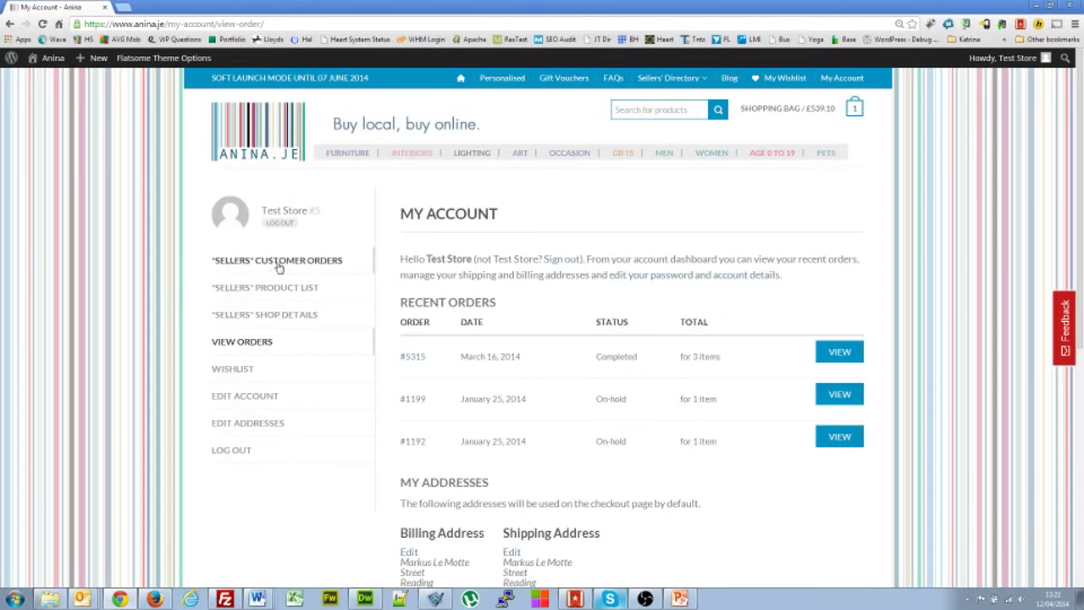
pyautogui.click(287, 316)
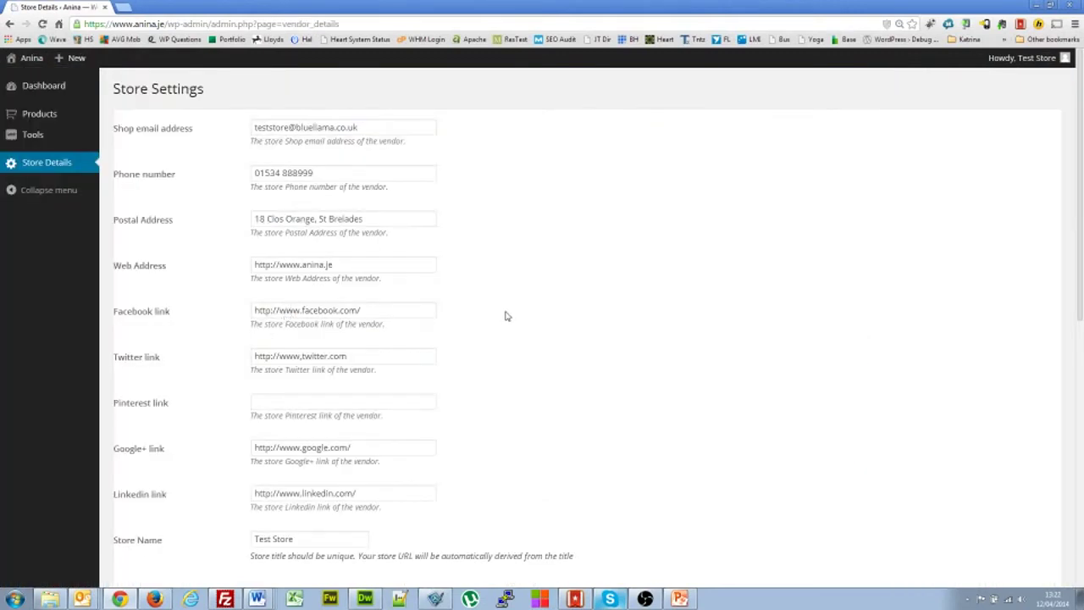
pyautogui.scroll(-3, 507, 315)
pyautogui.scroll(3, 506, 316)
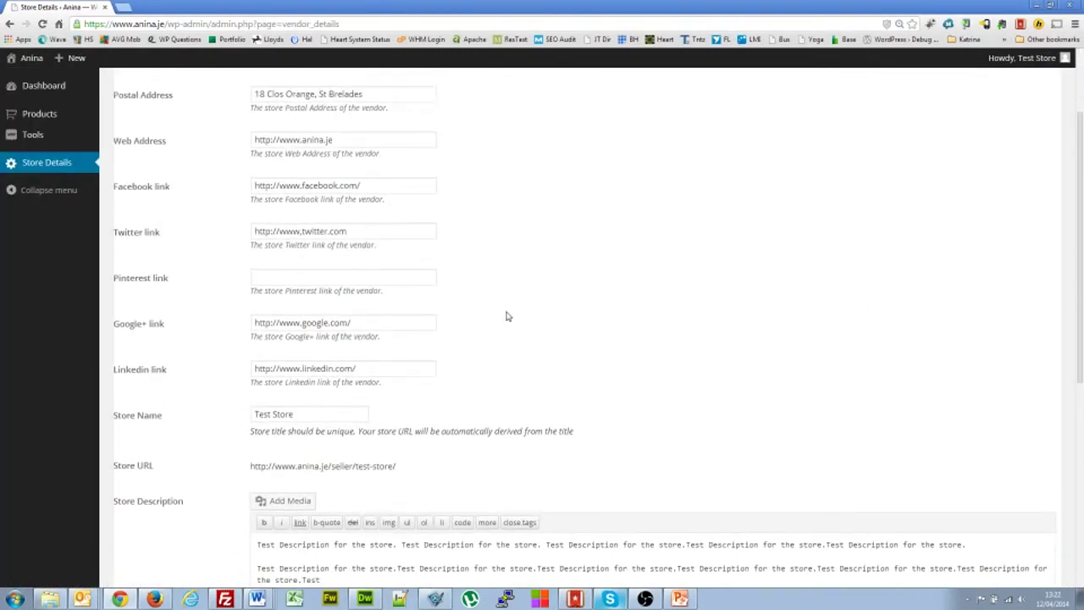
pyautogui.moveTo(383, 127); pyautogui.dragTo(247, 131)
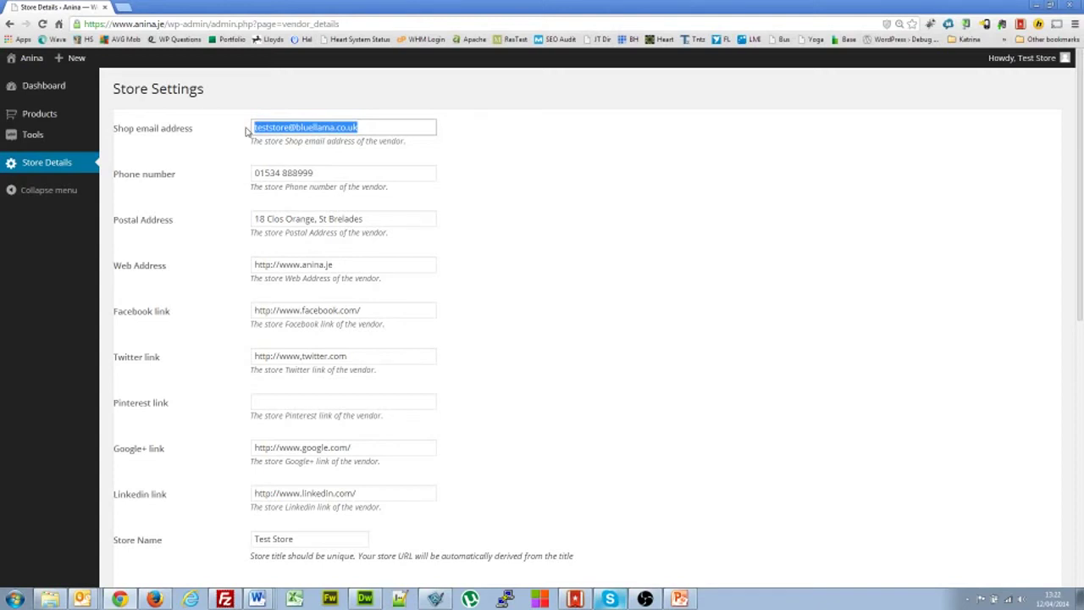
pyautogui.moveTo(327, 174); pyautogui.dragTo(251, 174)
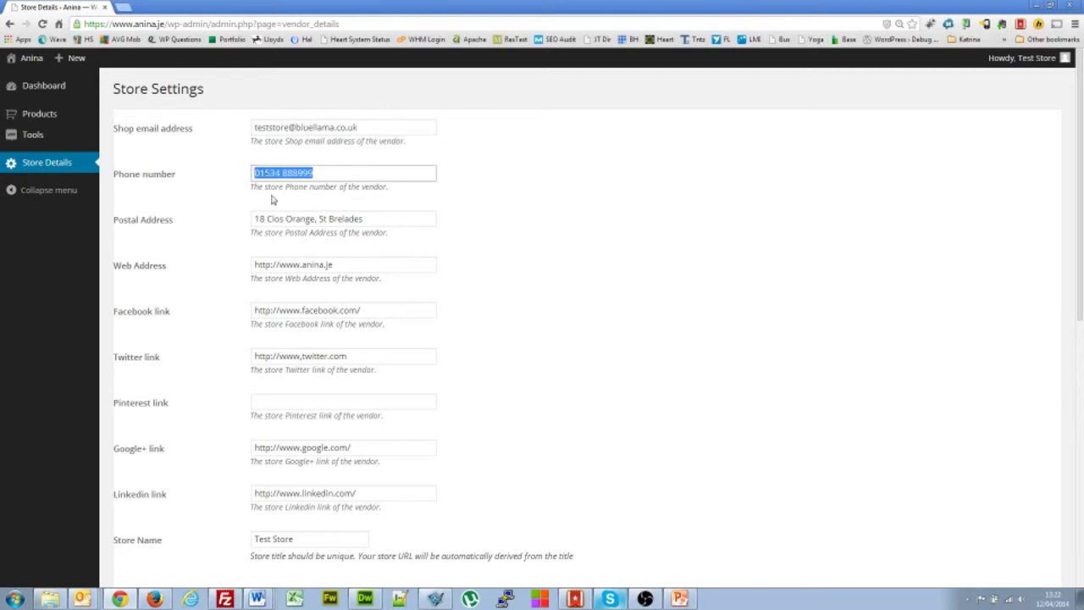
pyautogui.click(378, 219)
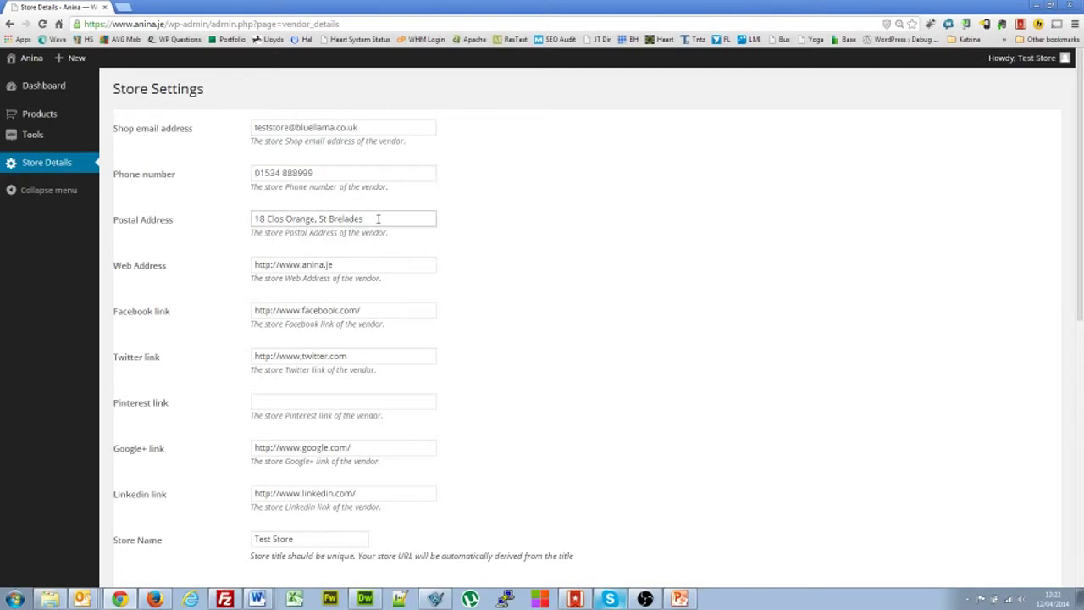
pyautogui.click(383, 266)
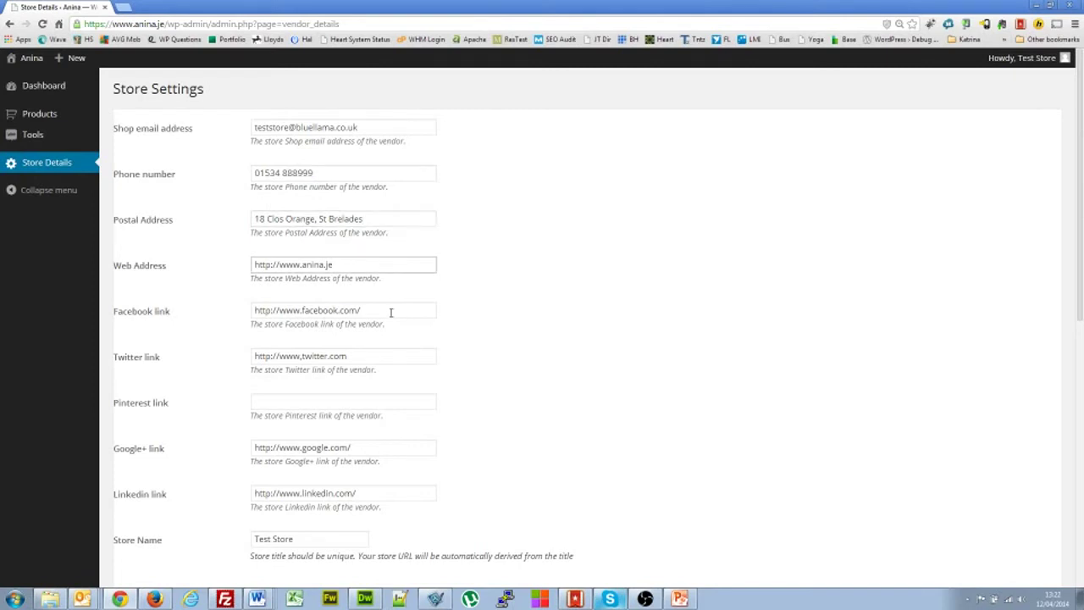
pyautogui.click(390, 312)
pyautogui.click(399, 354)
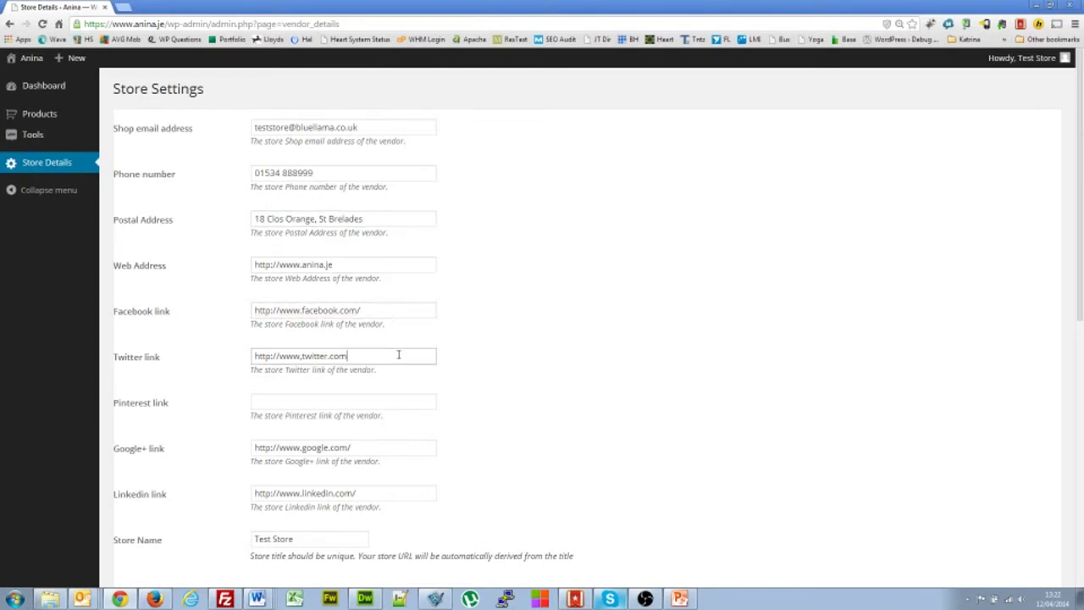
pyautogui.click(301, 356)
pyautogui.click(356, 405)
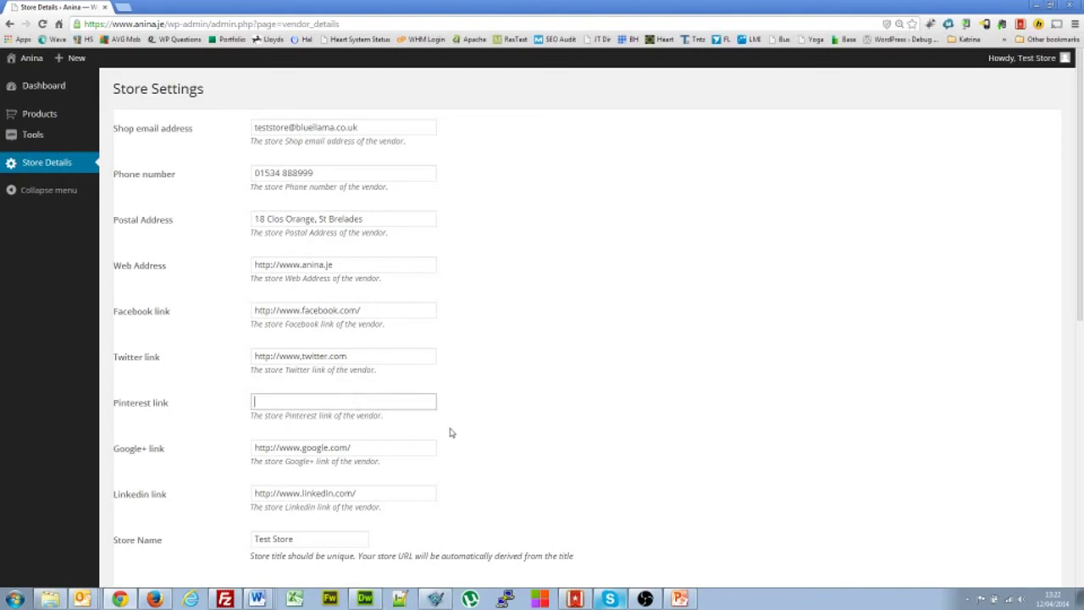
# - Check the Store URL and the store description text
pyautogui.scroll(-2, 448, 433)
pyautogui.scroll(-1, 451, 427)
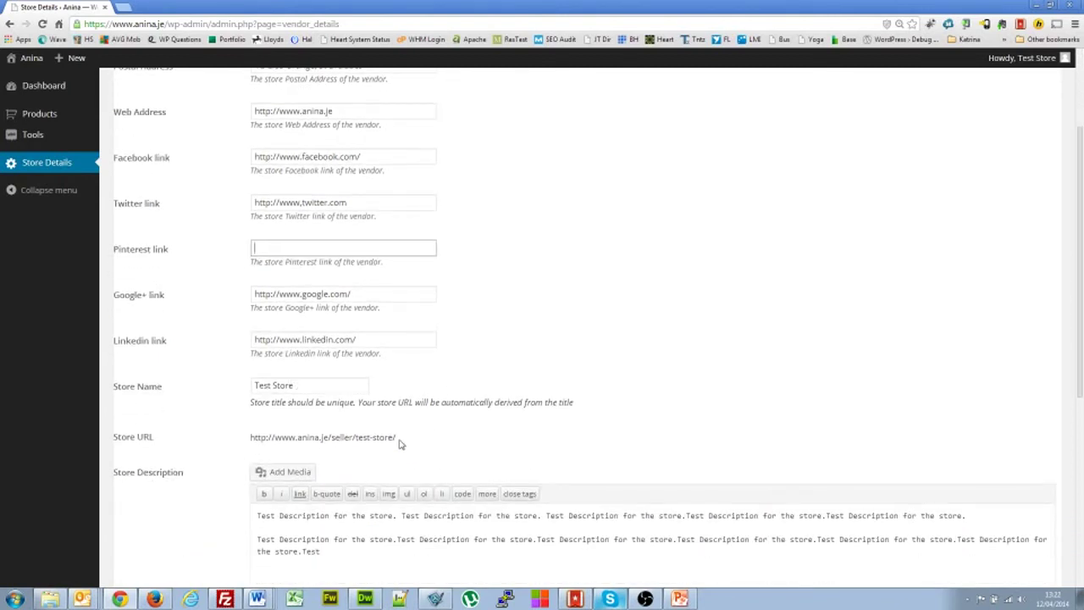
pyautogui.moveTo(399, 440); pyautogui.dragTo(251, 437)
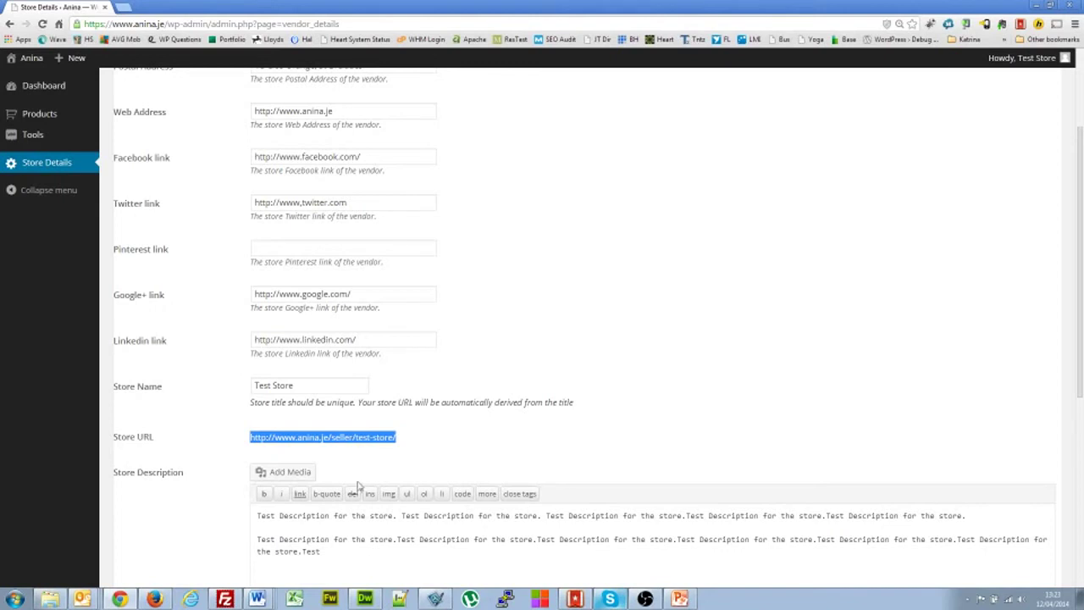
pyautogui.click(343, 545)
pyautogui.scroll(-1, 342, 547)
pyautogui.scroll(-2, 342, 547)
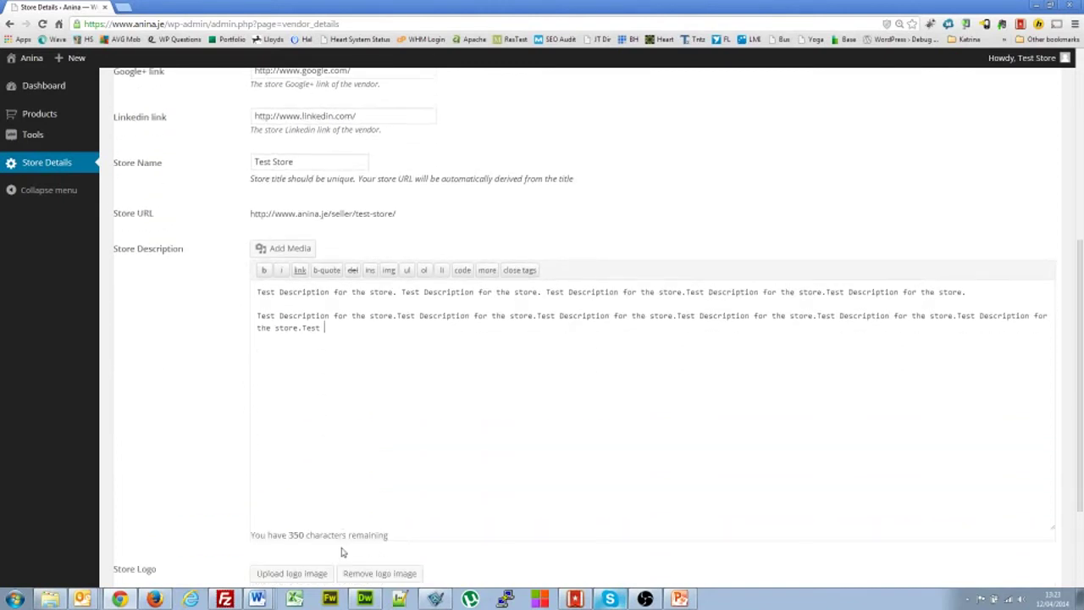
pyautogui.click(271, 521)
pyautogui.moveTo(335, 327); pyautogui.dragTo(261, 292)
pyautogui.click(346, 324)
# - Save the Store Settings without changes
pyautogui.scroll(-3, 411, 370)
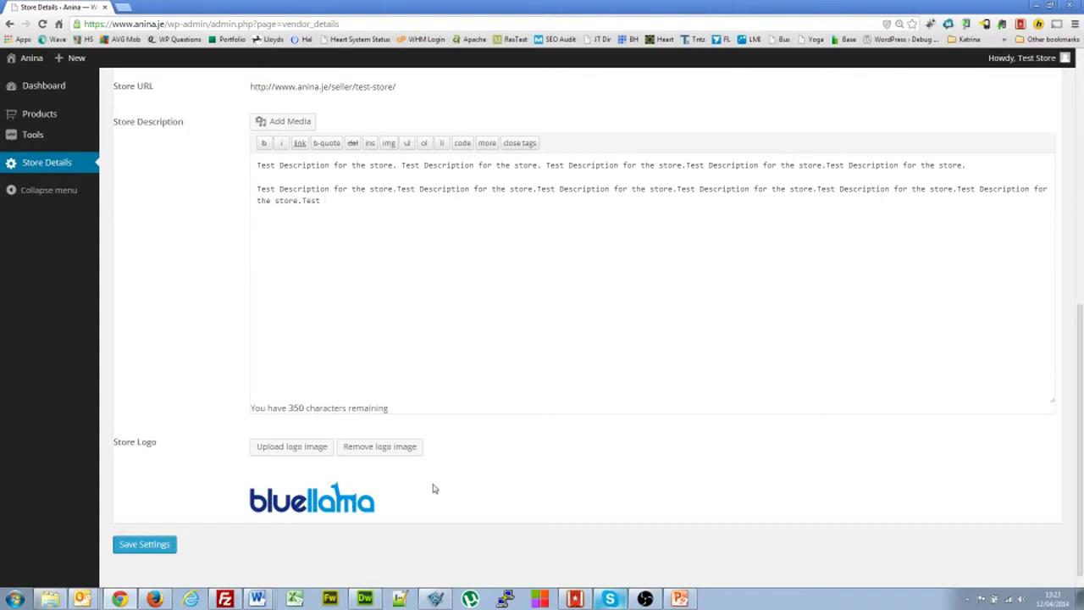
pyautogui.scroll(1, 435, 491)
pyautogui.scroll(-2, 433, 487)
pyautogui.click(125, 523)
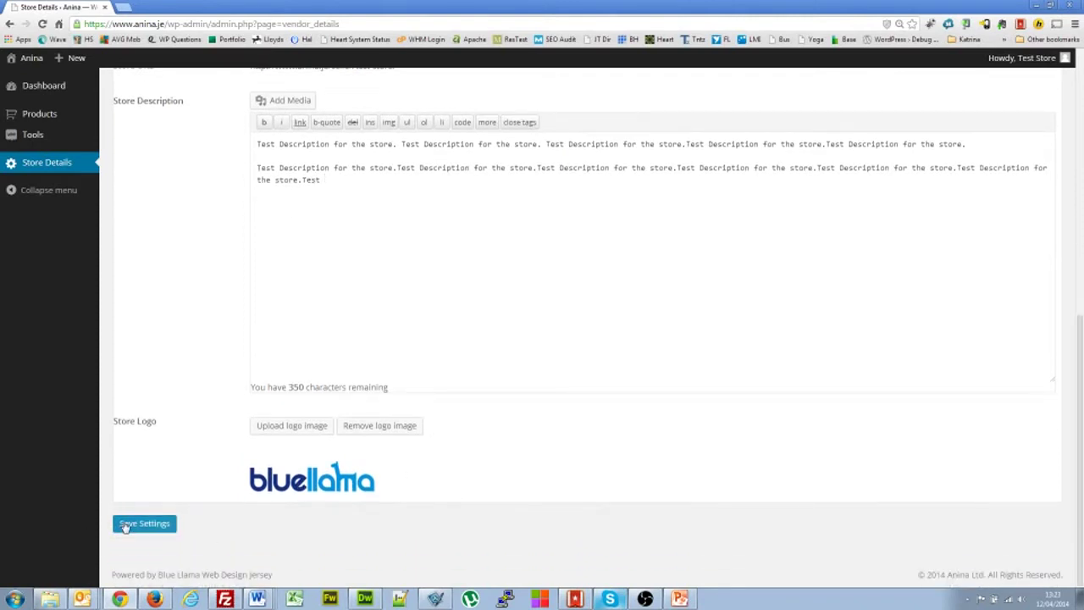
pyautogui.scroll(4, 124, 525)
pyautogui.scroll(3, 124, 526)
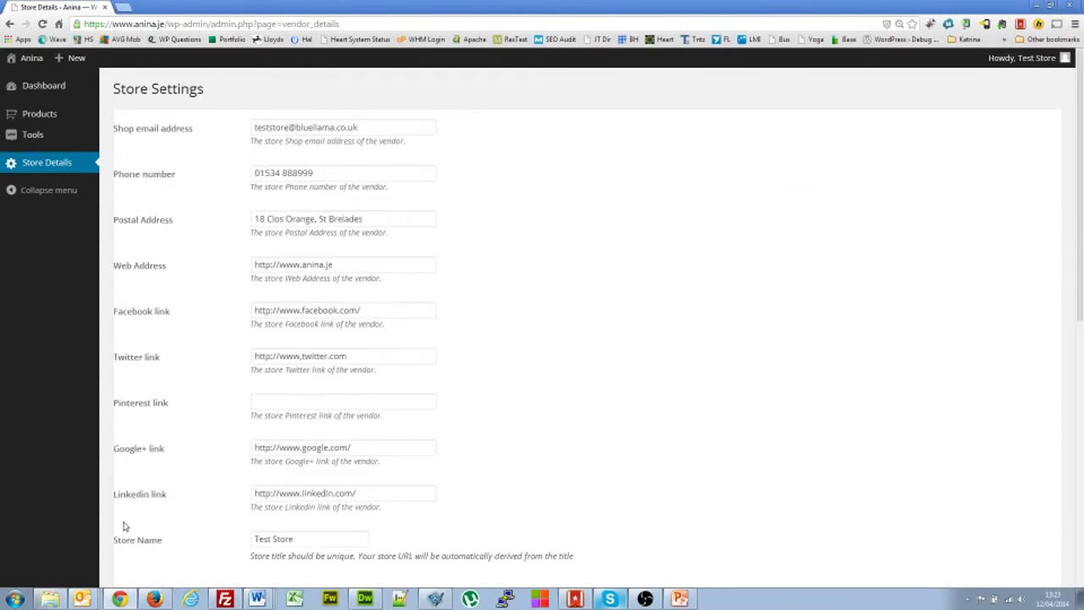
pyautogui.scroll(-1, 585, 389)
pyautogui.scroll(1, 585, 389)
# - Return to My Account, view the seller's Products list, then go back
pyautogui.click(10, 25)
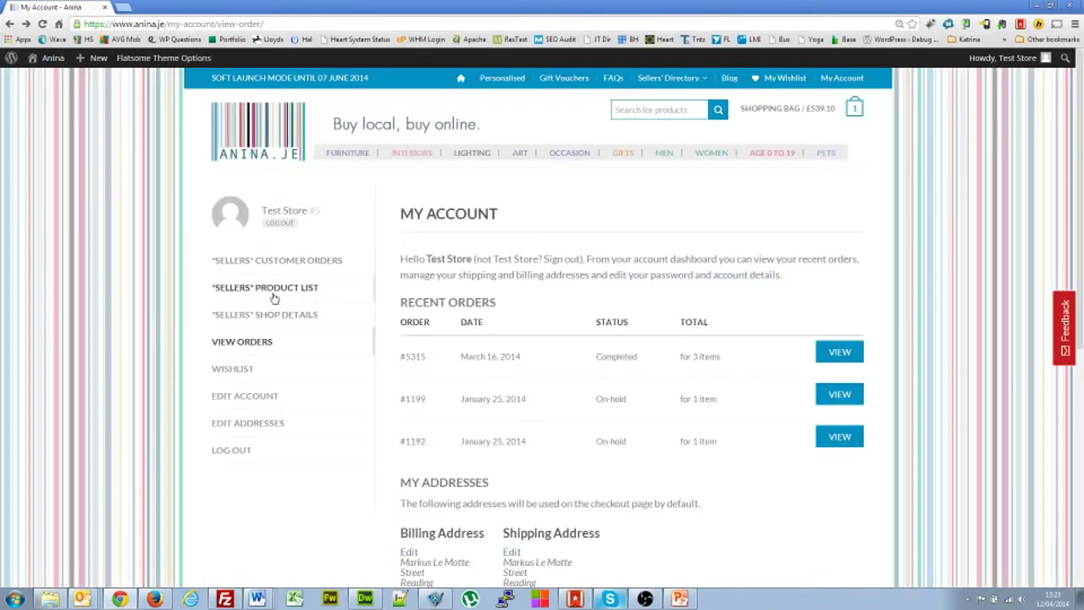
pyautogui.click(279, 292)
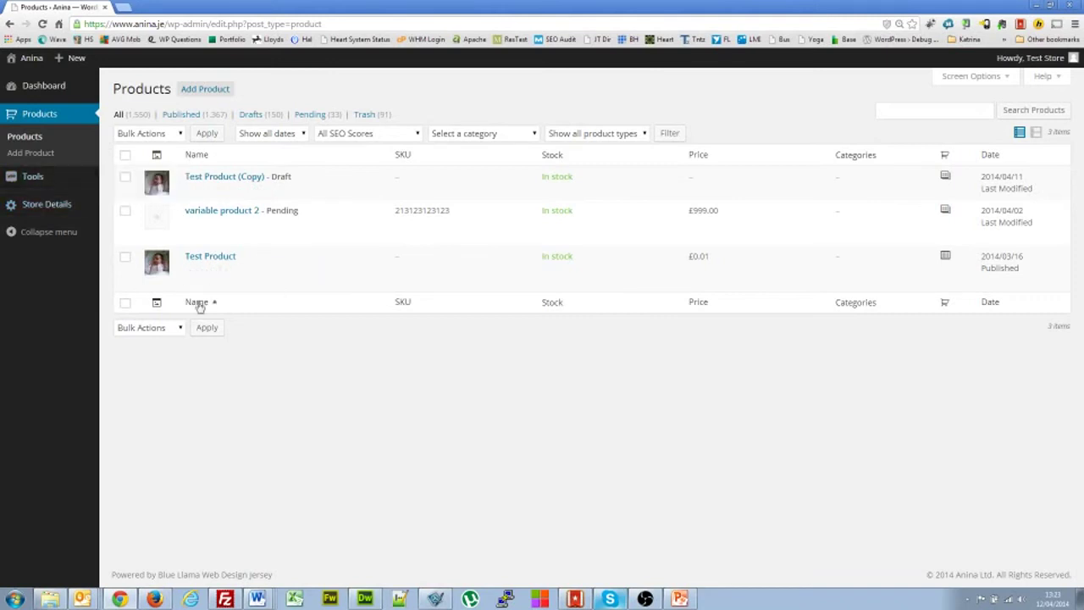
pyautogui.click(11, 24)
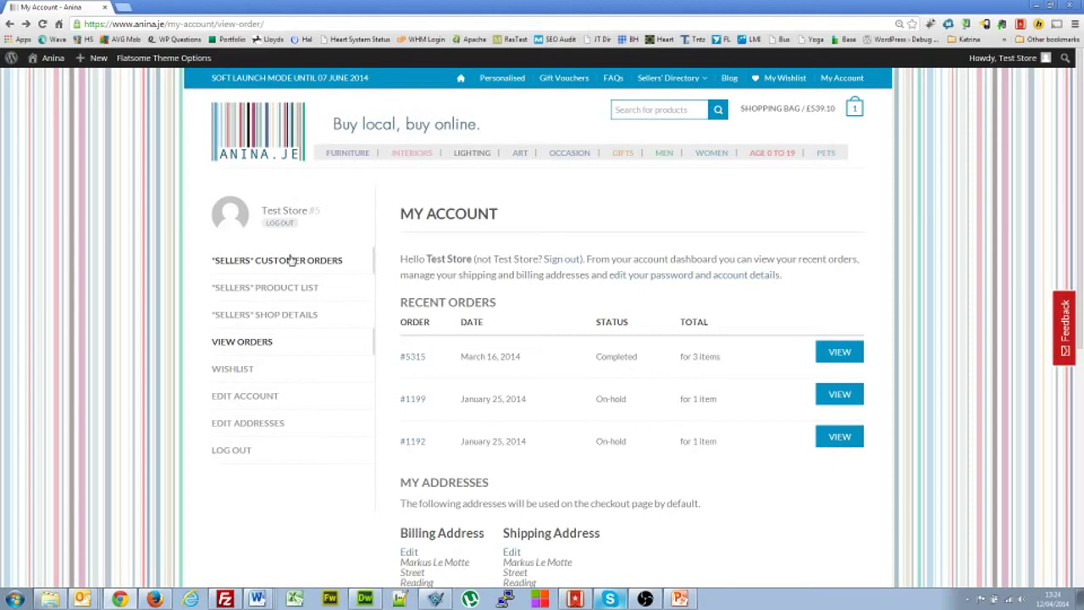
# - From the seller's customer orders dashboard, bring up the Sales Reports page
pyautogui.click(290, 260)
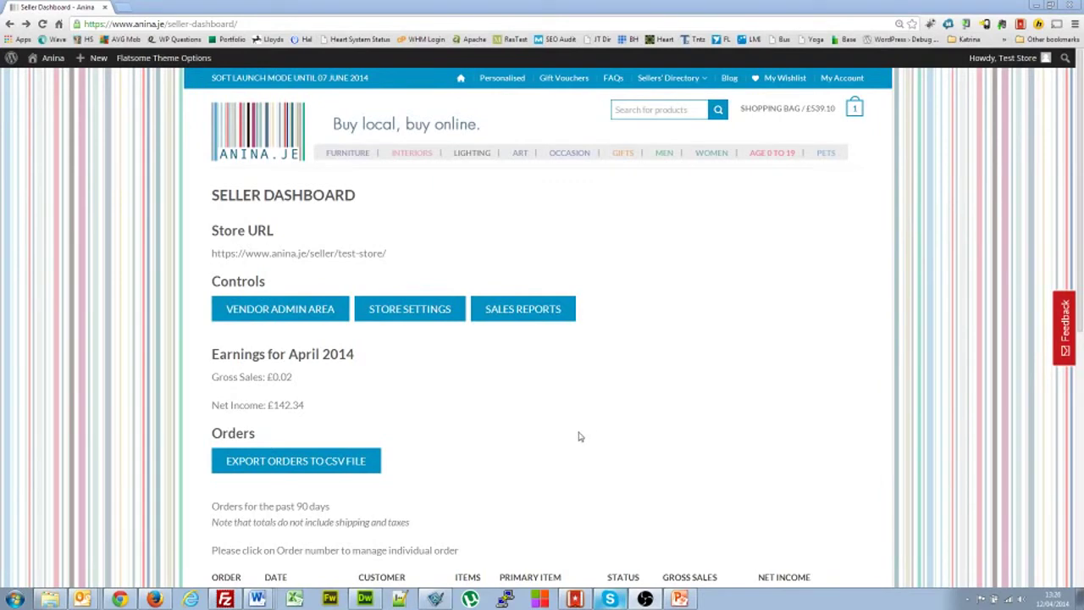
pyautogui.scroll(-1, 437, 396)
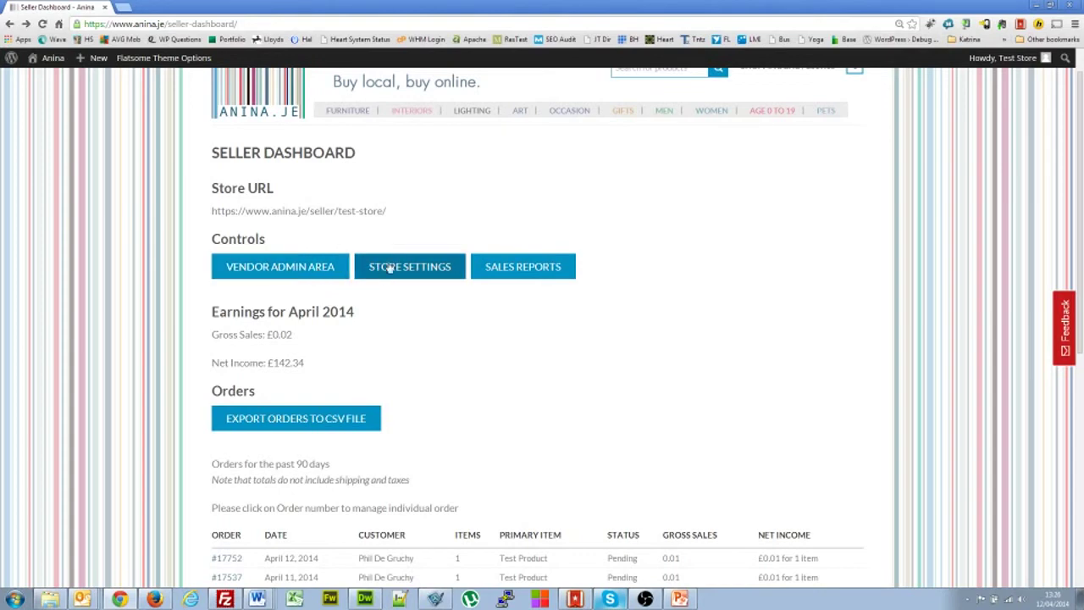
pyautogui.click(535, 271)
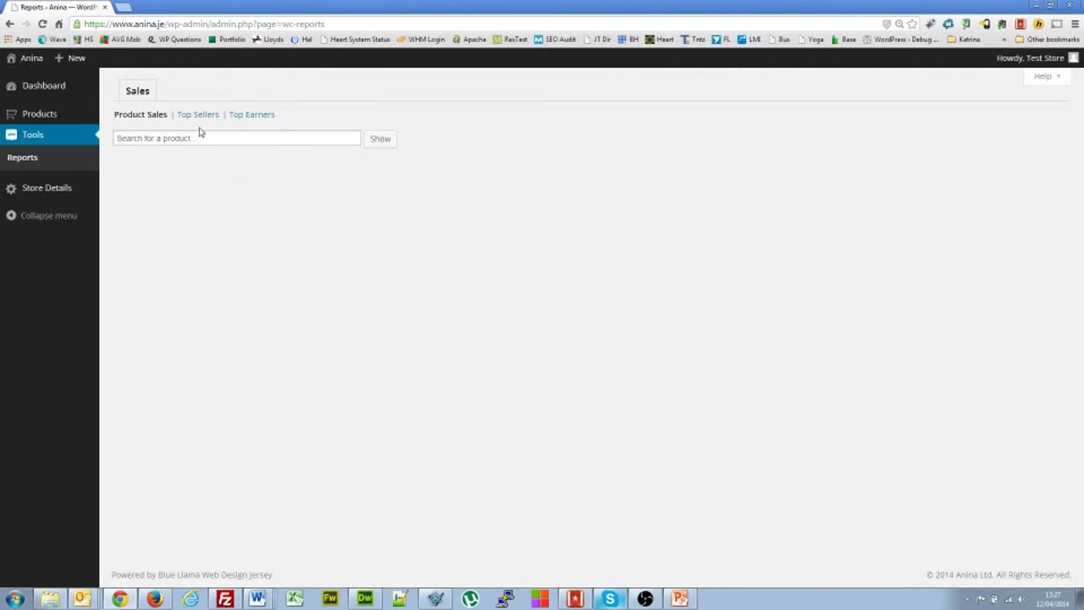
# - View the Top Sellers and Top Earners reports, then go back to the Seller Dashboard
pyautogui.click(198, 117)
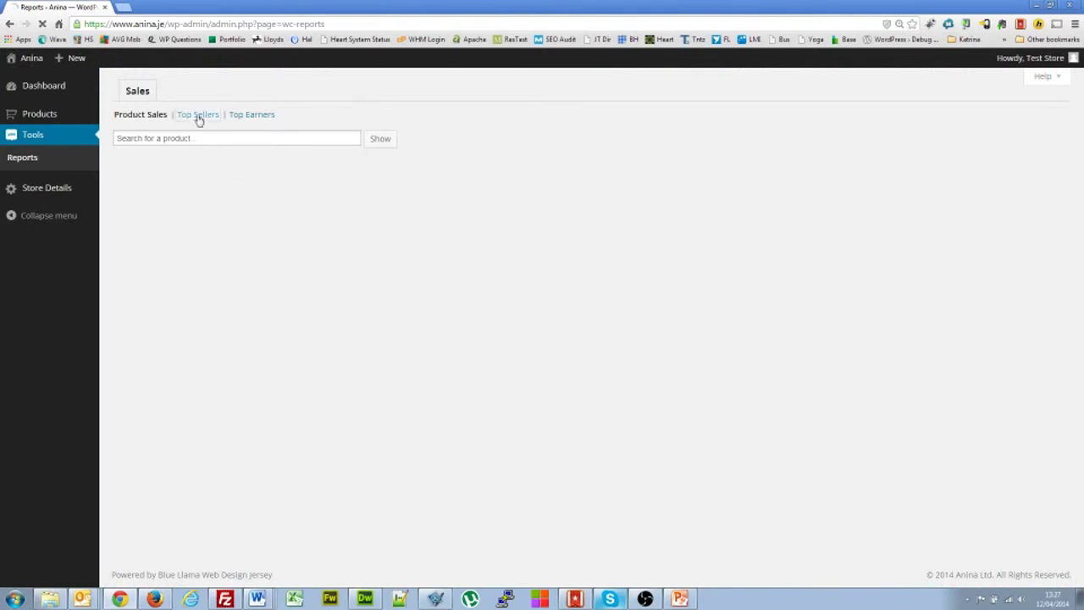
pyautogui.click(251, 117)
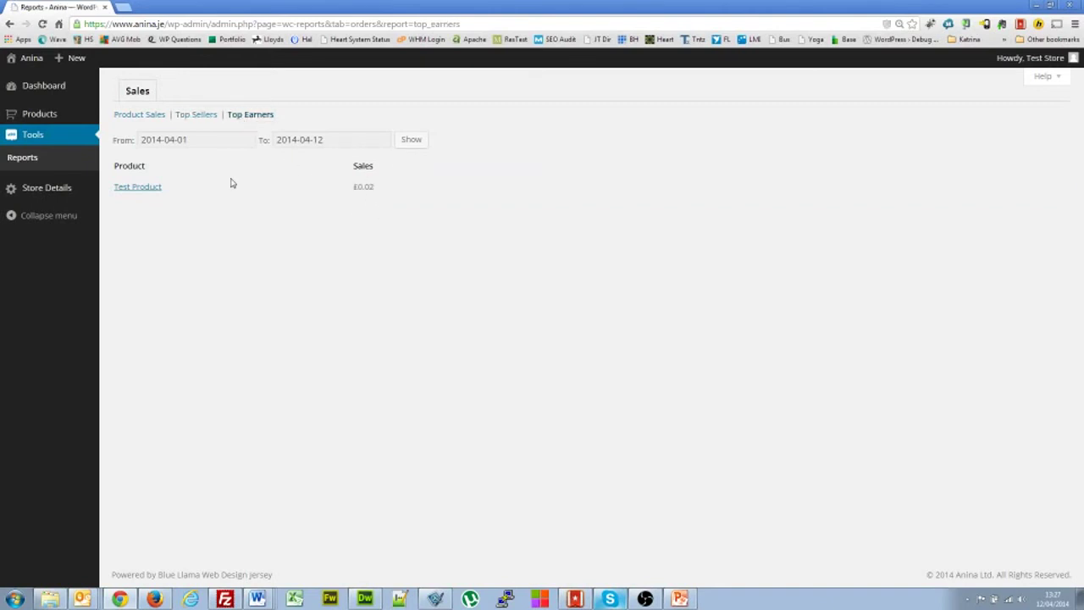
pyautogui.click(9, 24)
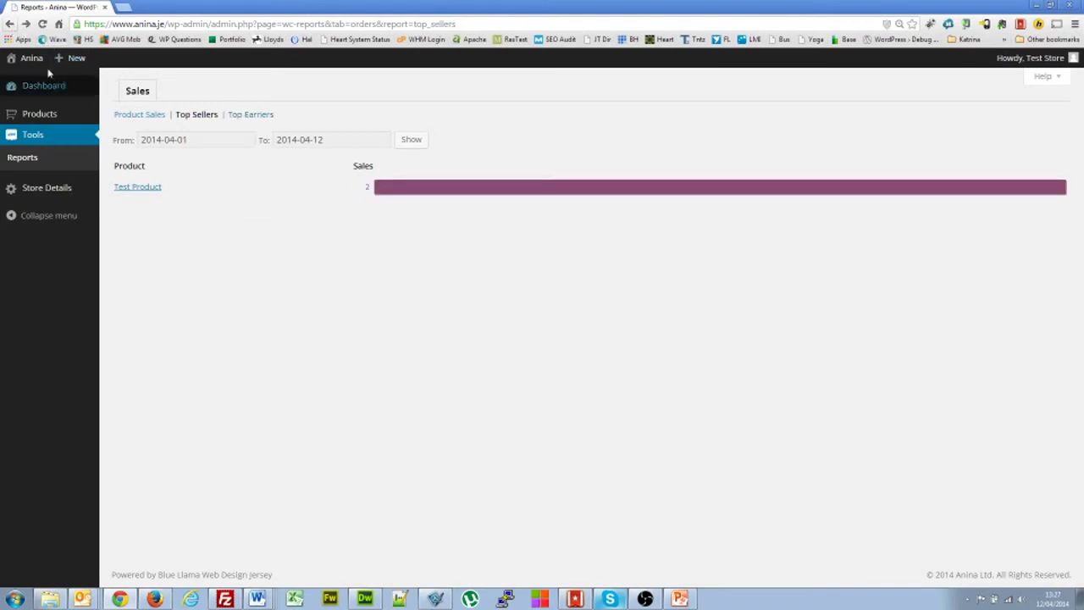
pyautogui.click(8, 26)
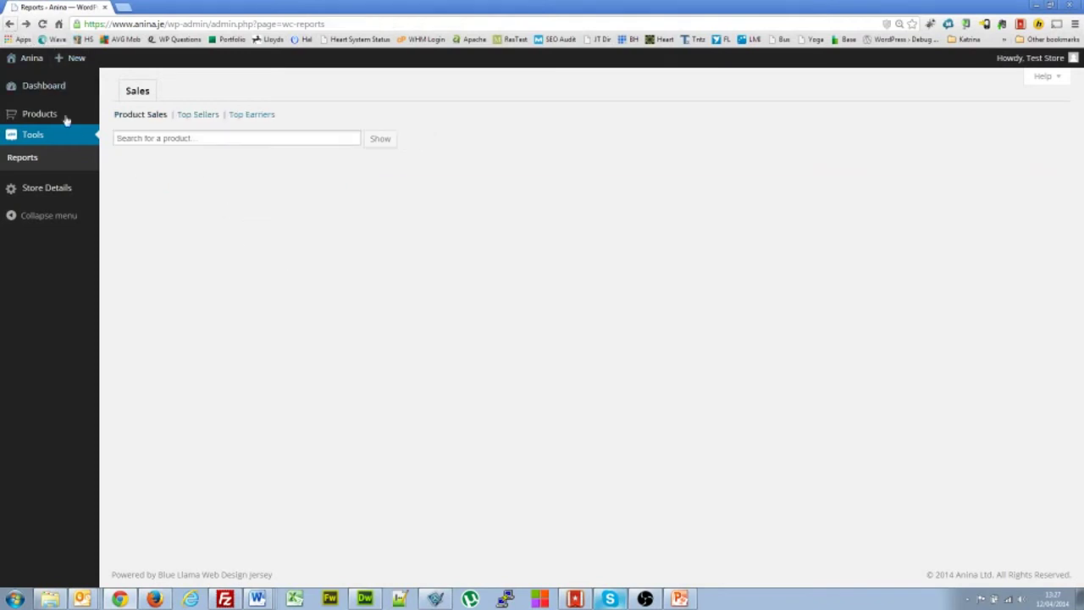
pyautogui.click(8, 26)
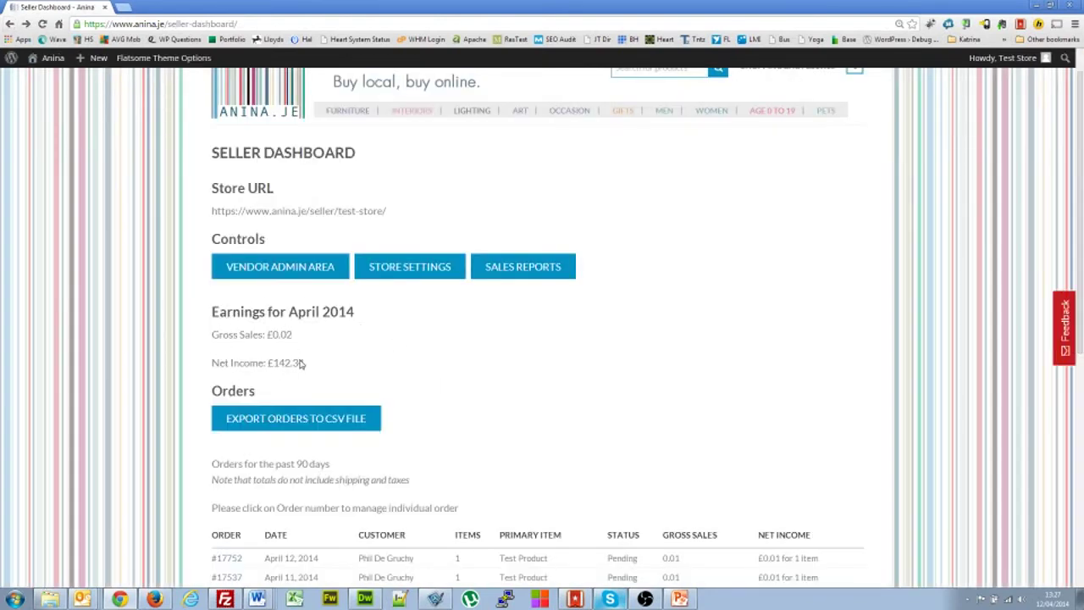
pyautogui.moveTo(303, 363); pyautogui.dragTo(215, 366)
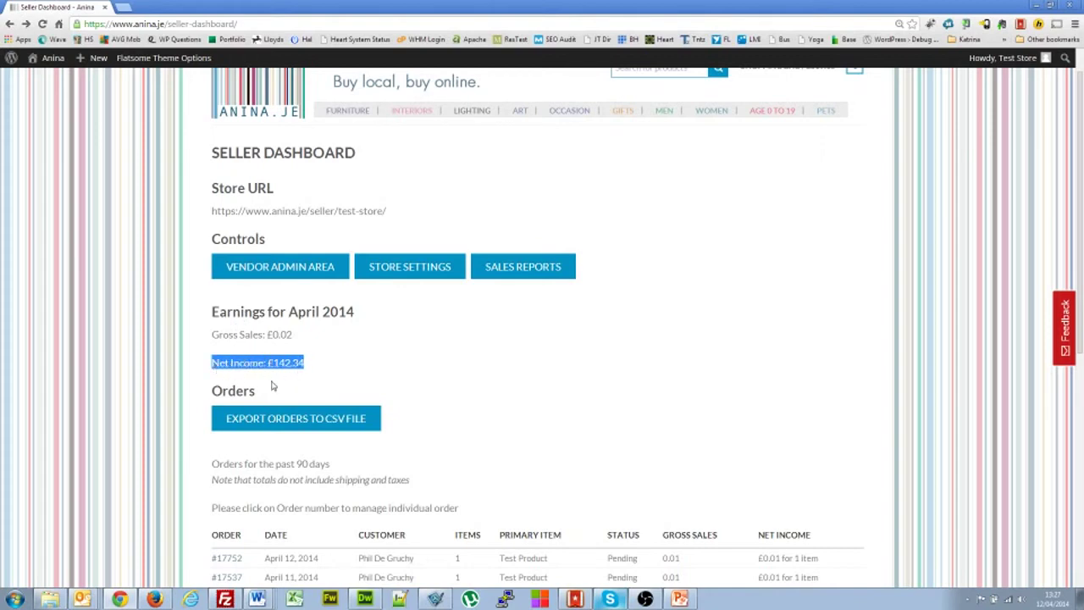
pyautogui.moveTo(296, 336); pyautogui.dragTo(210, 340)
pyautogui.click(492, 371)
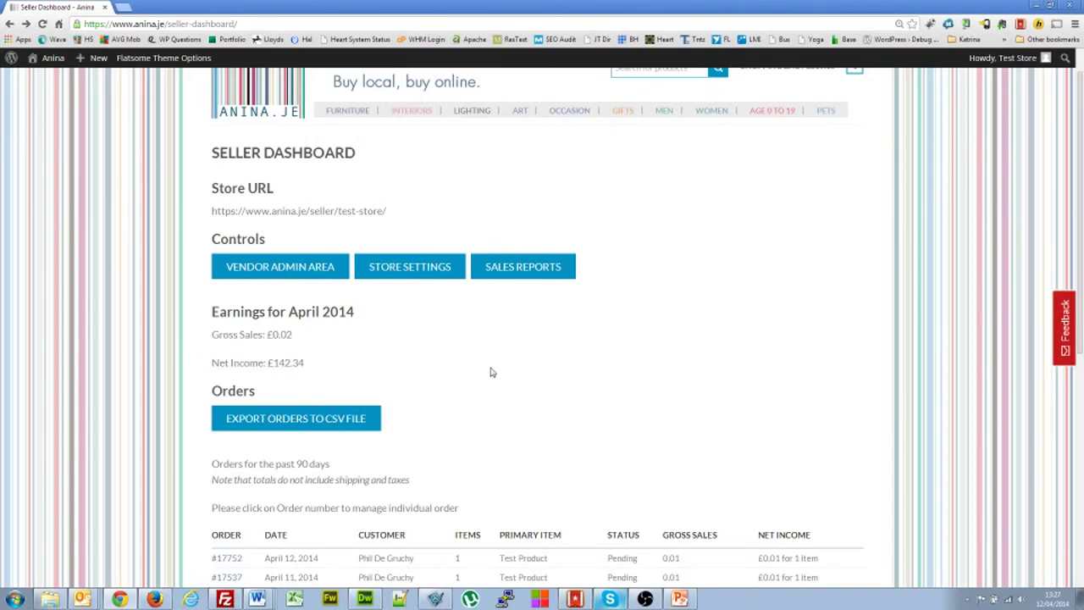
pyautogui.scroll(-1, 491, 372)
pyautogui.scroll(-1, 380, 338)
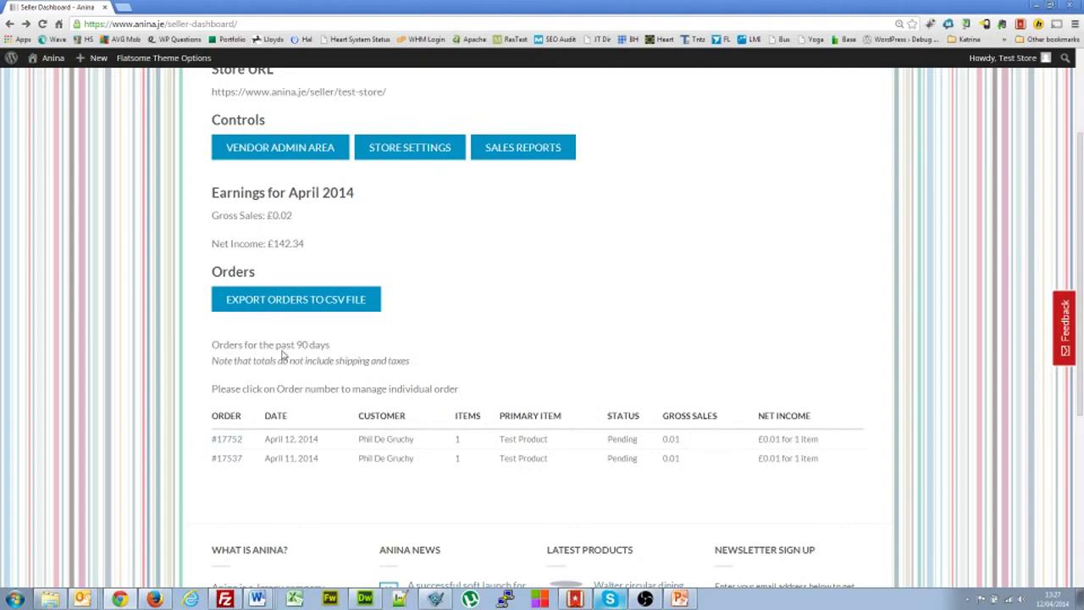
pyautogui.moveTo(301, 344); pyautogui.dragTo(309, 345)
pyautogui.scroll(-1, 476, 370)
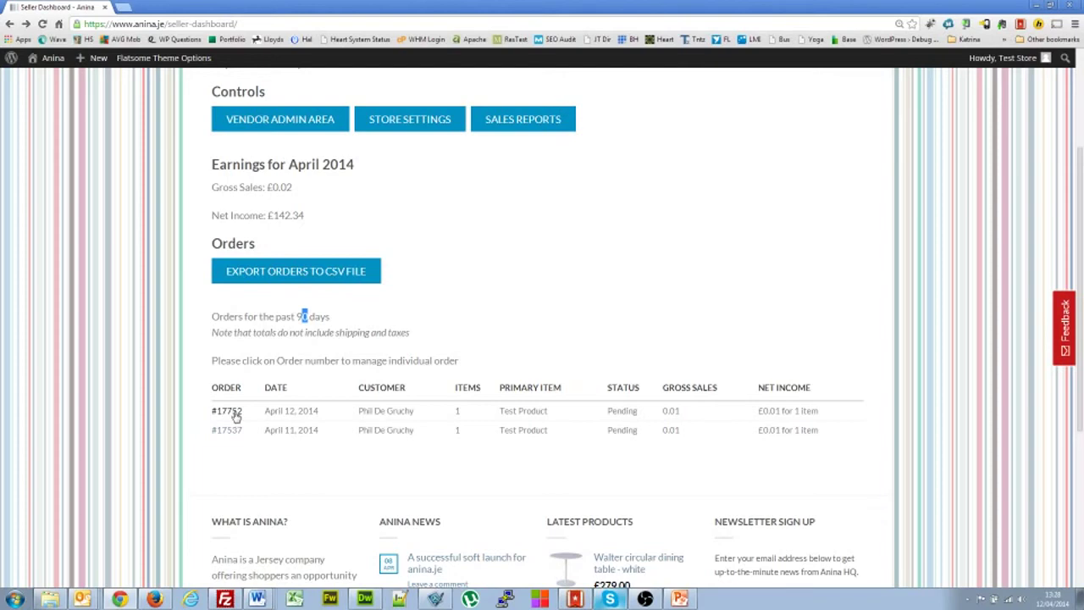
pyautogui.click(236, 414)
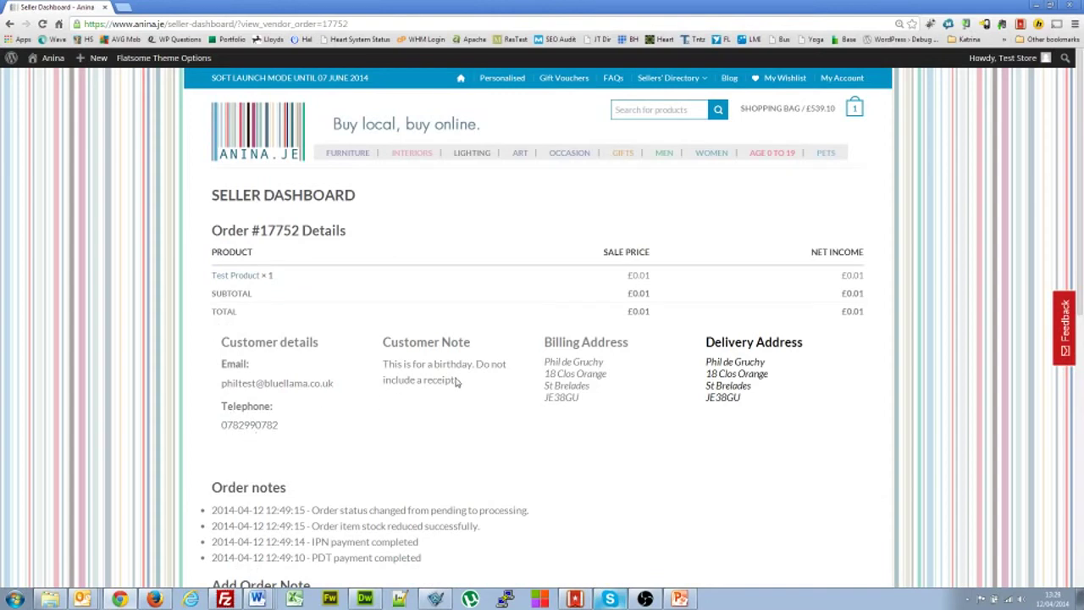
pyautogui.moveTo(455, 380); pyautogui.dragTo(396, 373)
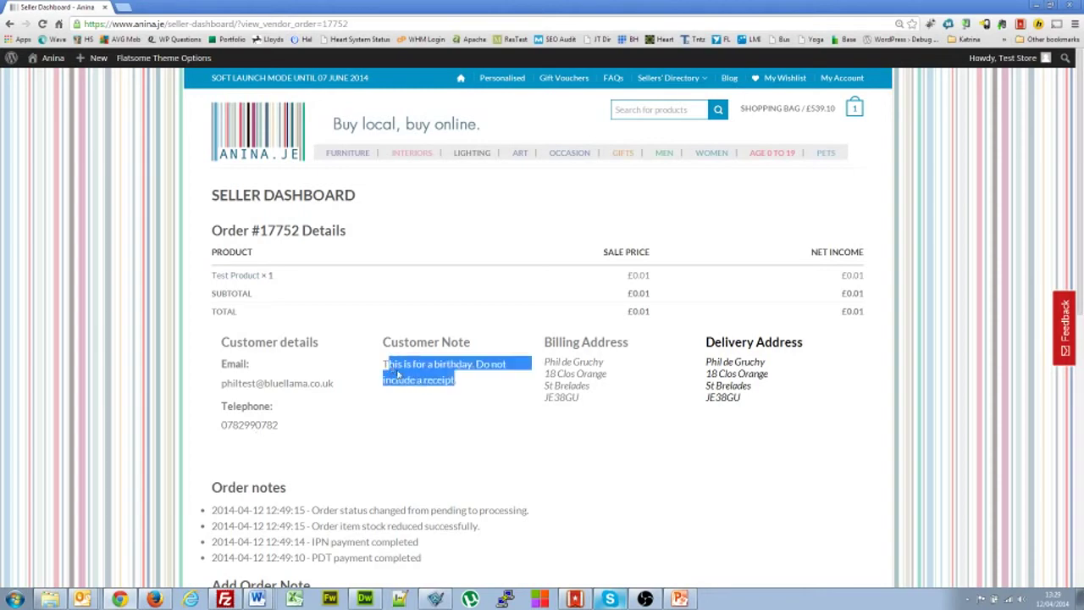
pyautogui.click(584, 364)
pyautogui.moveTo(750, 399); pyautogui.dragTo(704, 347)
pyautogui.click(746, 412)
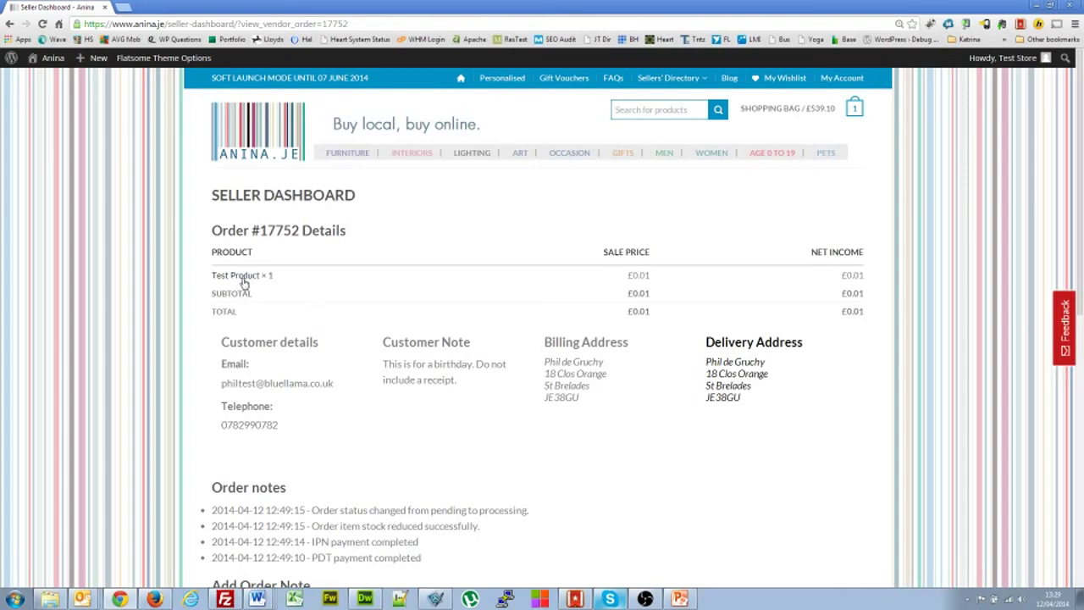
pyautogui.scroll(-2, 383, 469)
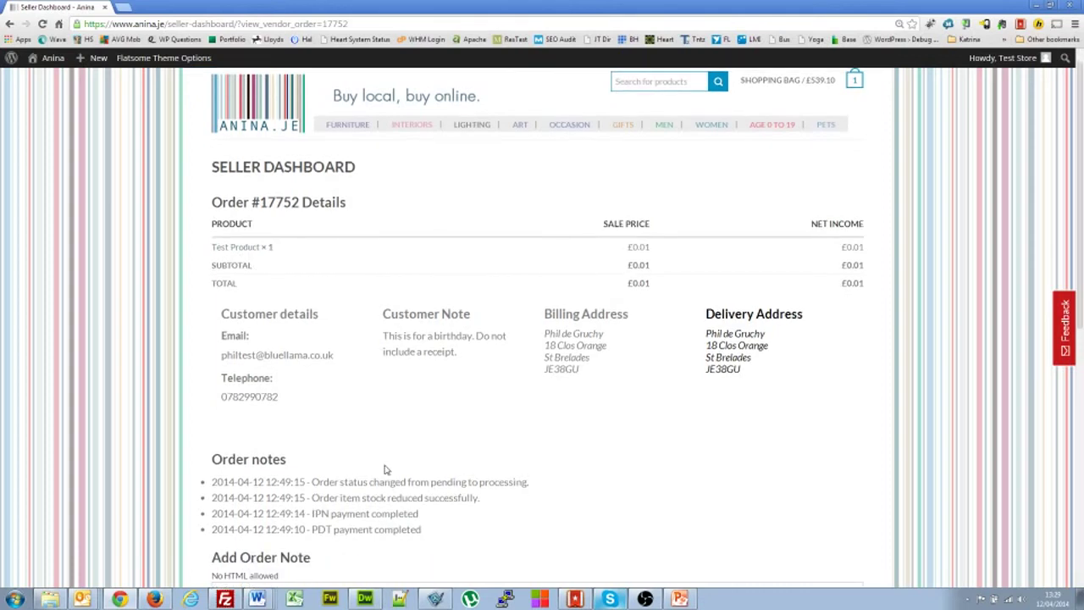
pyautogui.scroll(-2, 317, 399)
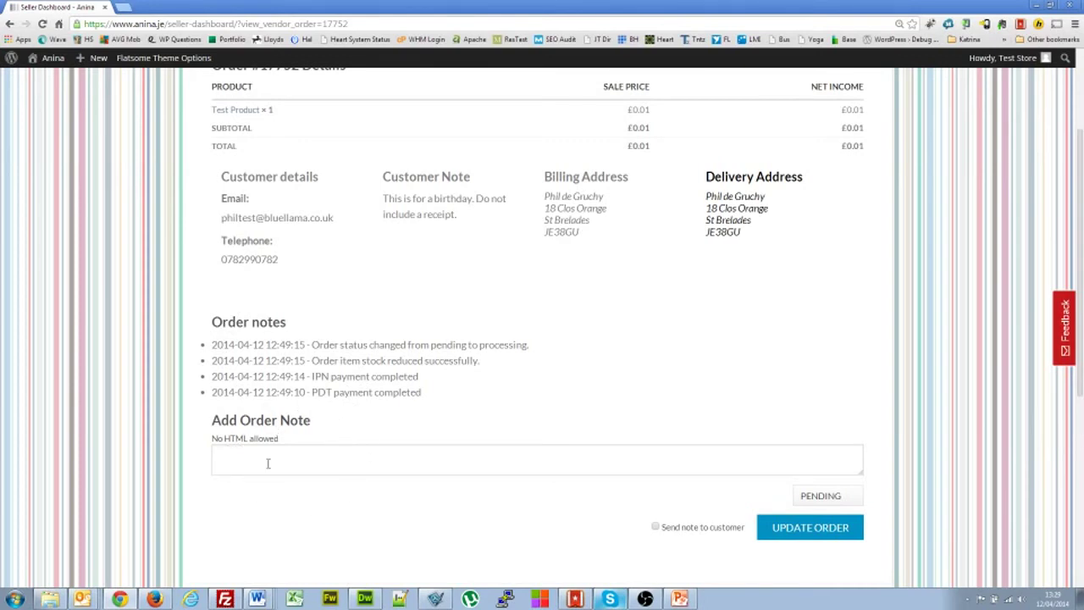
pyautogui.click(832, 503)
pyautogui.click(841, 499)
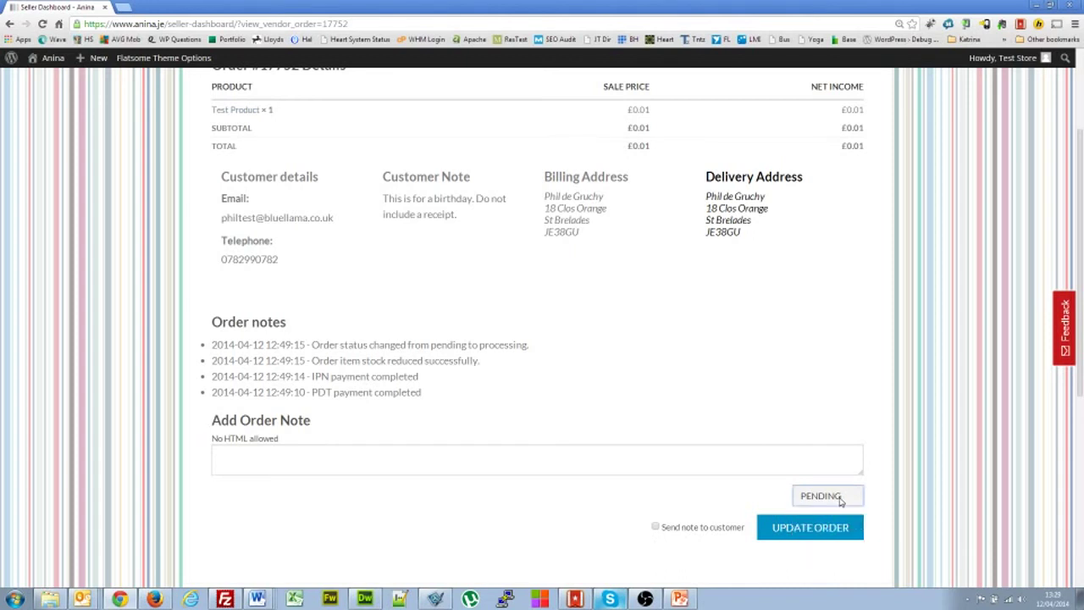
pyautogui.click(843, 501)
pyautogui.click(843, 499)
pyautogui.moveTo(426, 398); pyautogui.dragTo(254, 374)
pyautogui.click(319, 374)
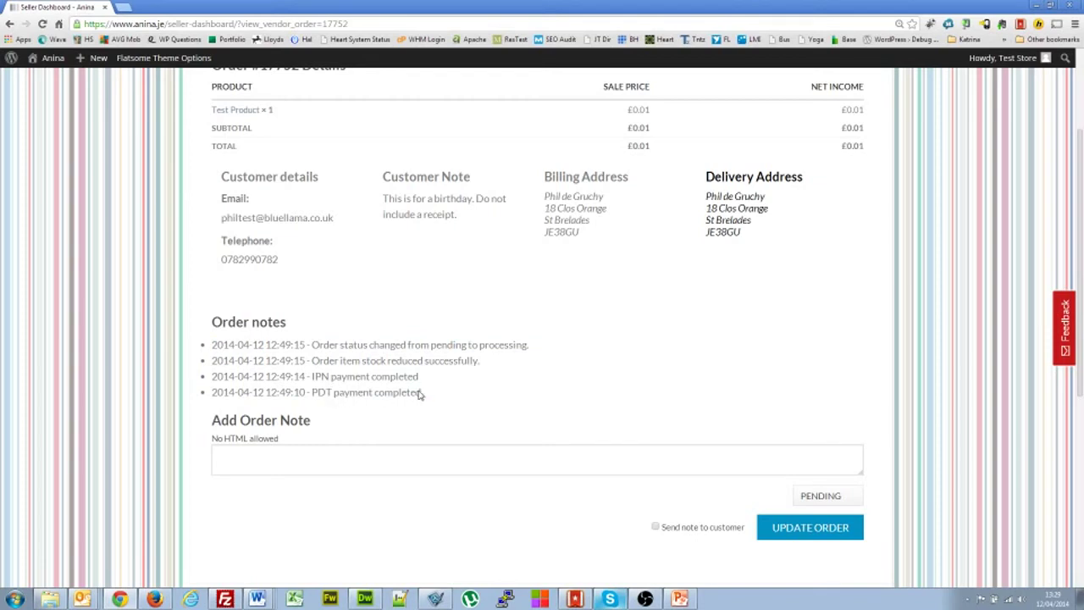
pyautogui.moveTo(422, 391); pyautogui.dragTo(322, 376)
pyautogui.click(353, 384)
pyautogui.moveTo(480, 362); pyautogui.dragTo(307, 370)
pyautogui.click(330, 377)
pyautogui.moveTo(436, 346); pyautogui.dragTo(464, 346)
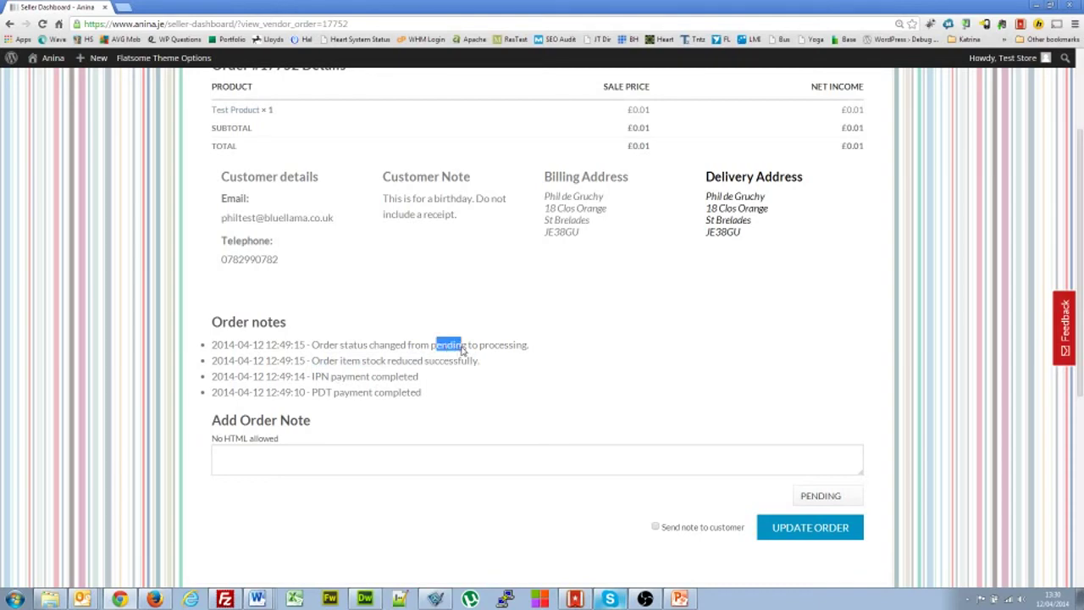
pyautogui.click(534, 346)
pyautogui.click(240, 451)
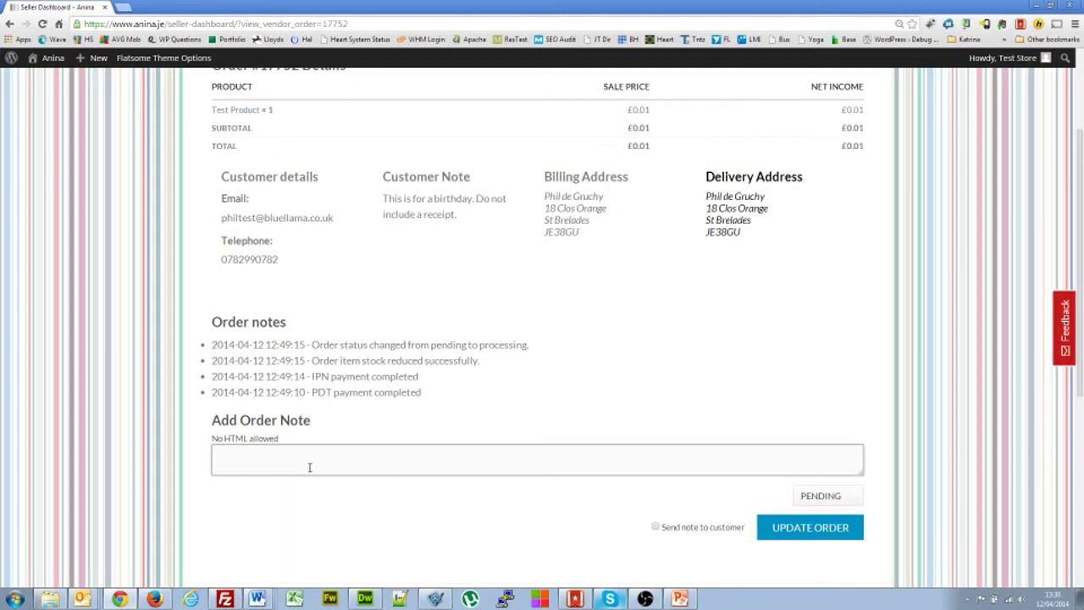
pyautogui.click(819, 496)
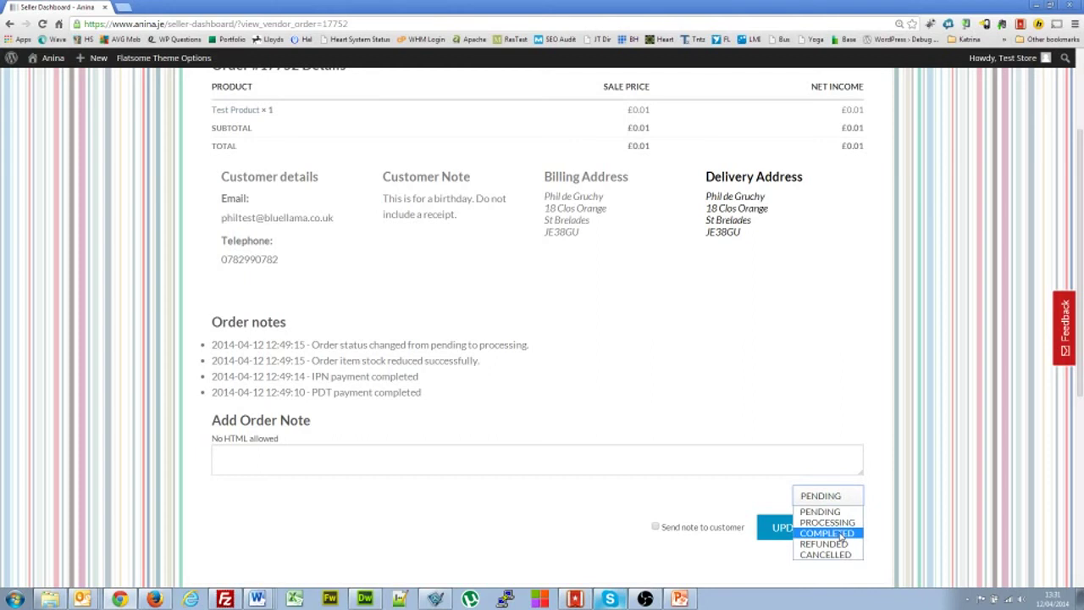
# - Try Completed and Pending as the order status, then settle on Refunded
pyautogui.click(769, 466)
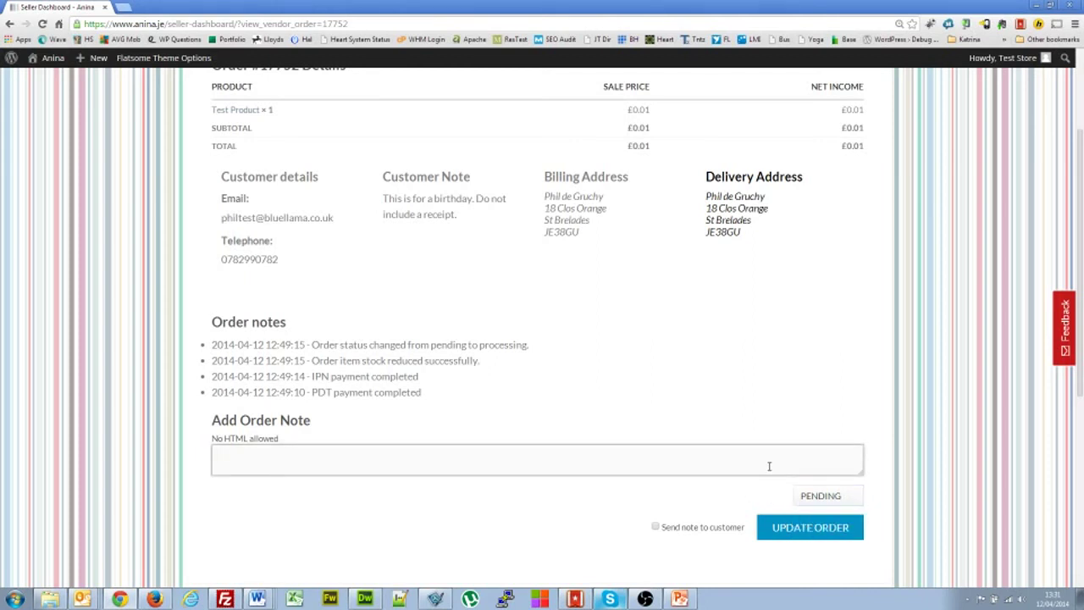
pyautogui.click(818, 496)
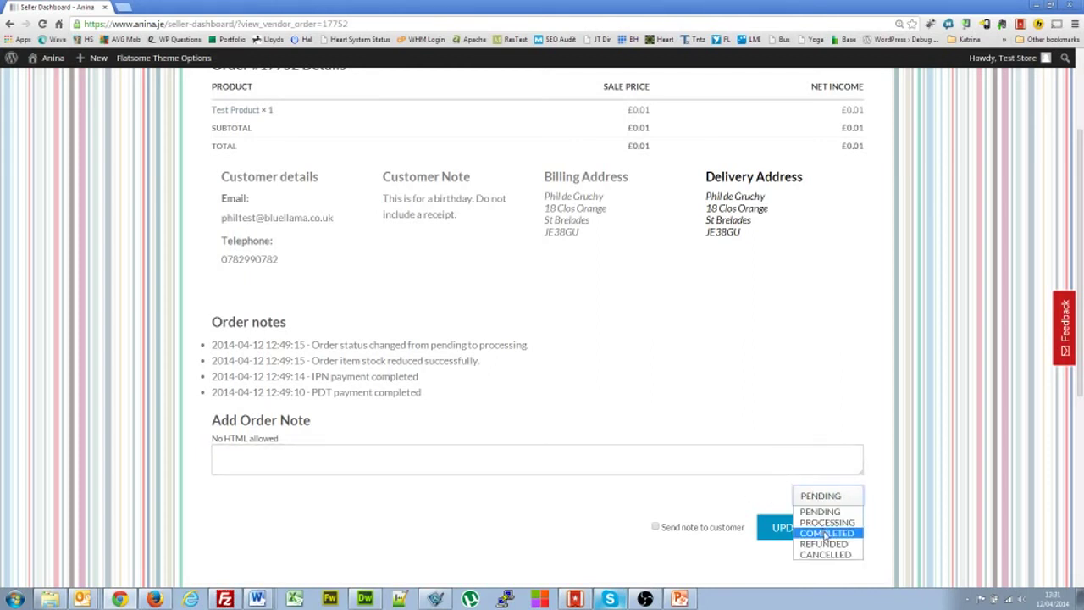
pyautogui.click(826, 534)
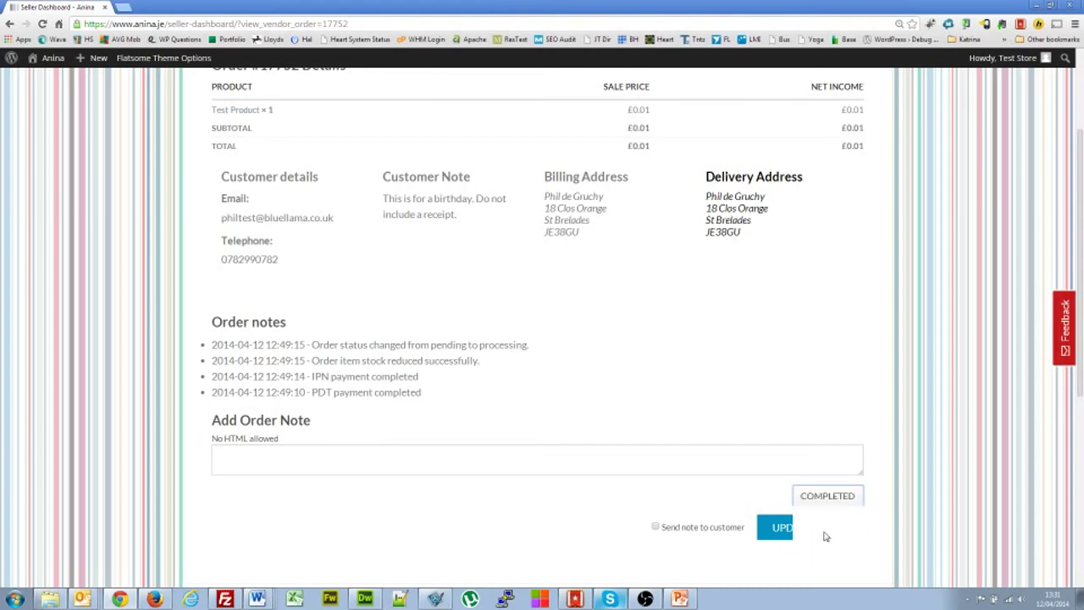
pyautogui.click(829, 498)
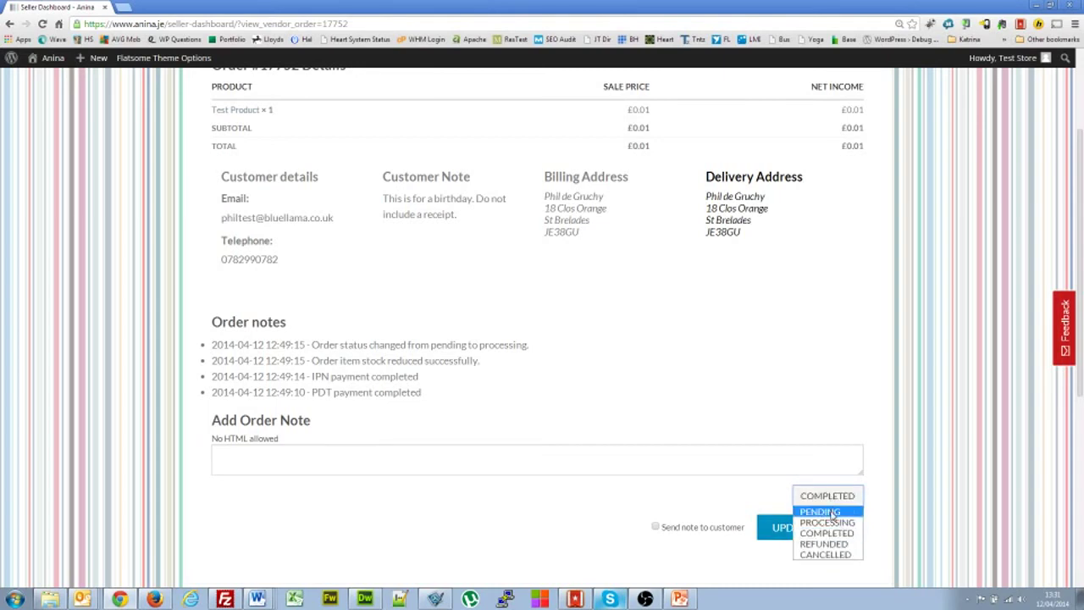
pyautogui.click(825, 511)
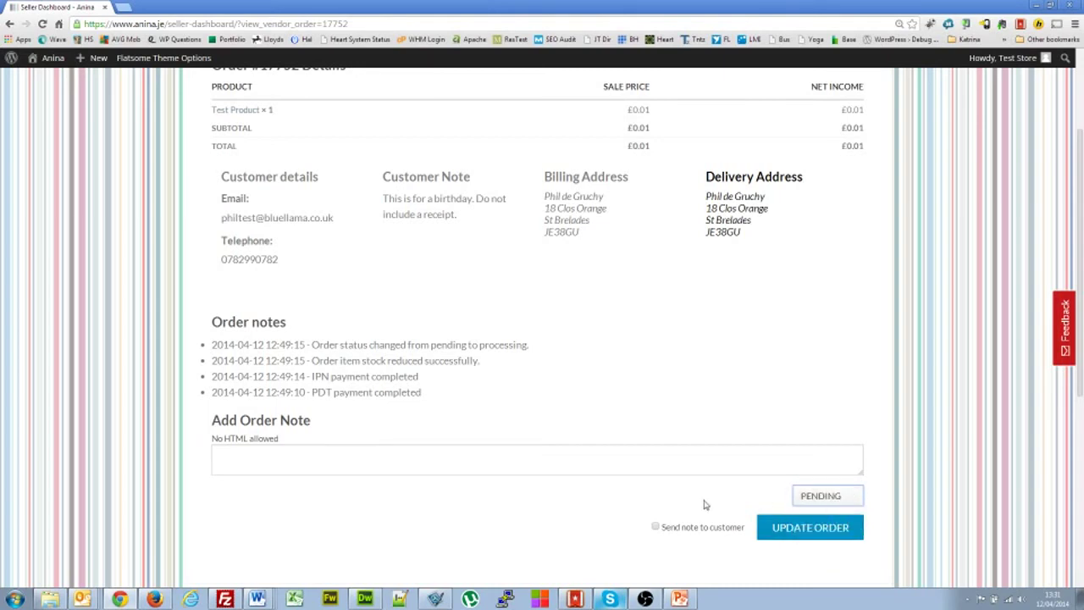
pyautogui.click(821, 498)
pyautogui.click(832, 544)
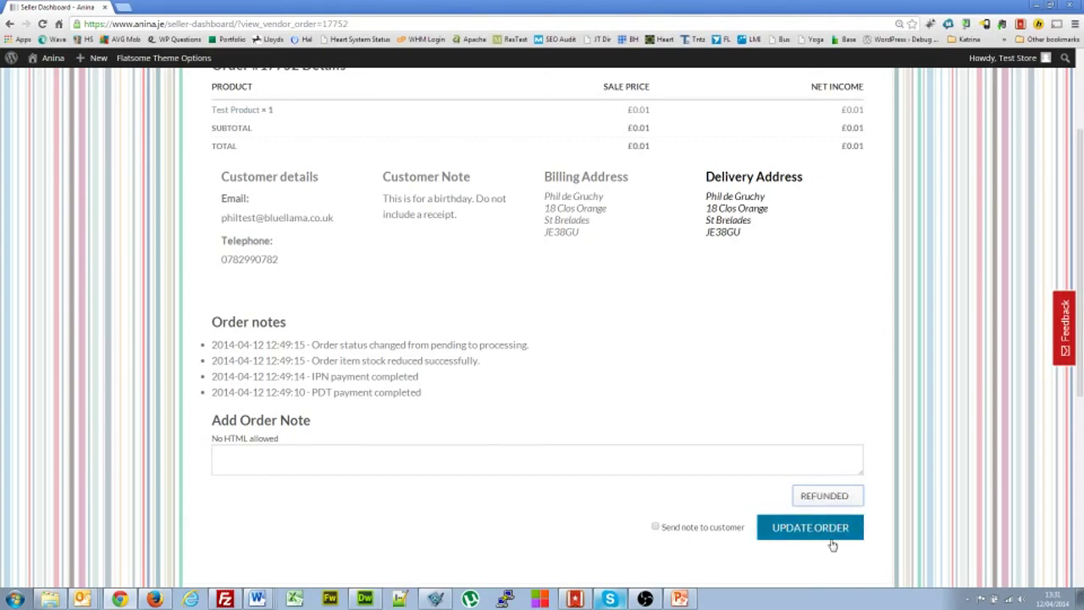
pyautogui.click(817, 498)
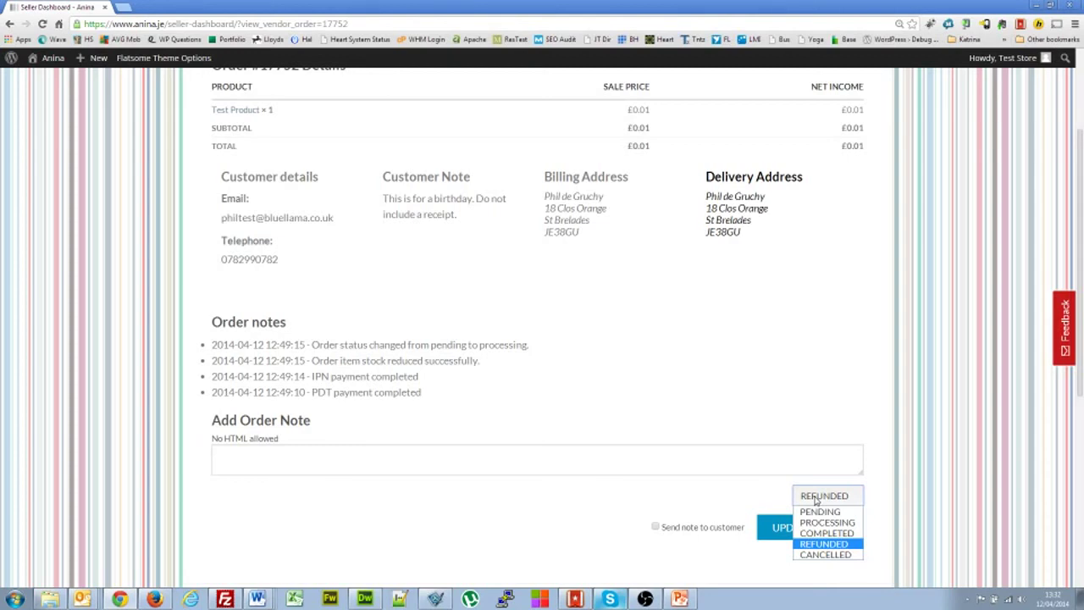
# - Keep Refunded as the status and set the order note to be sent to the customer
pyautogui.click(713, 453)
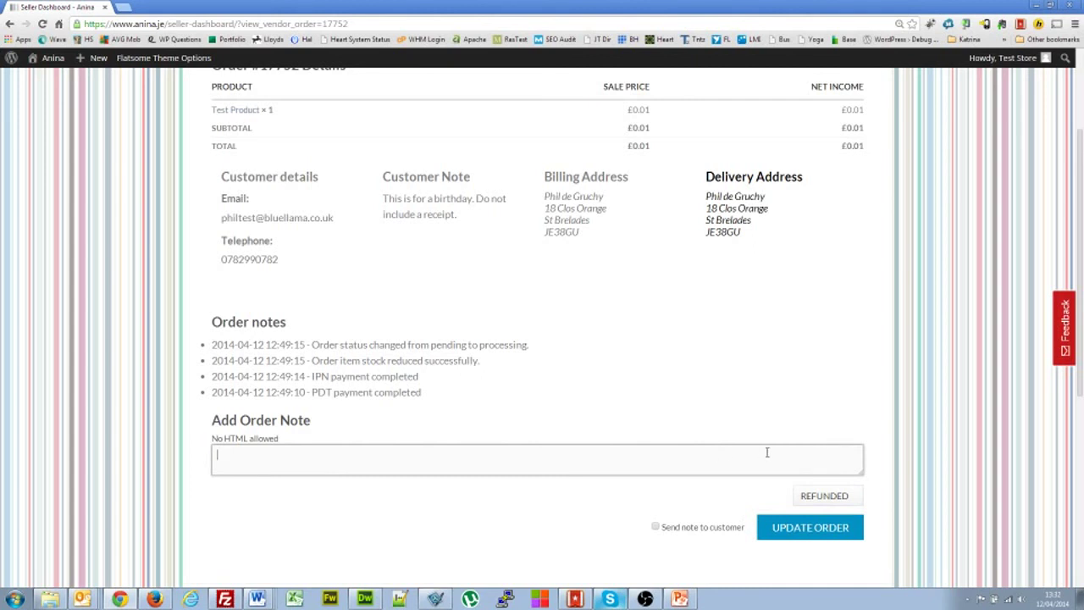
pyautogui.click(822, 493)
pyautogui.click(782, 469)
pyautogui.click(815, 500)
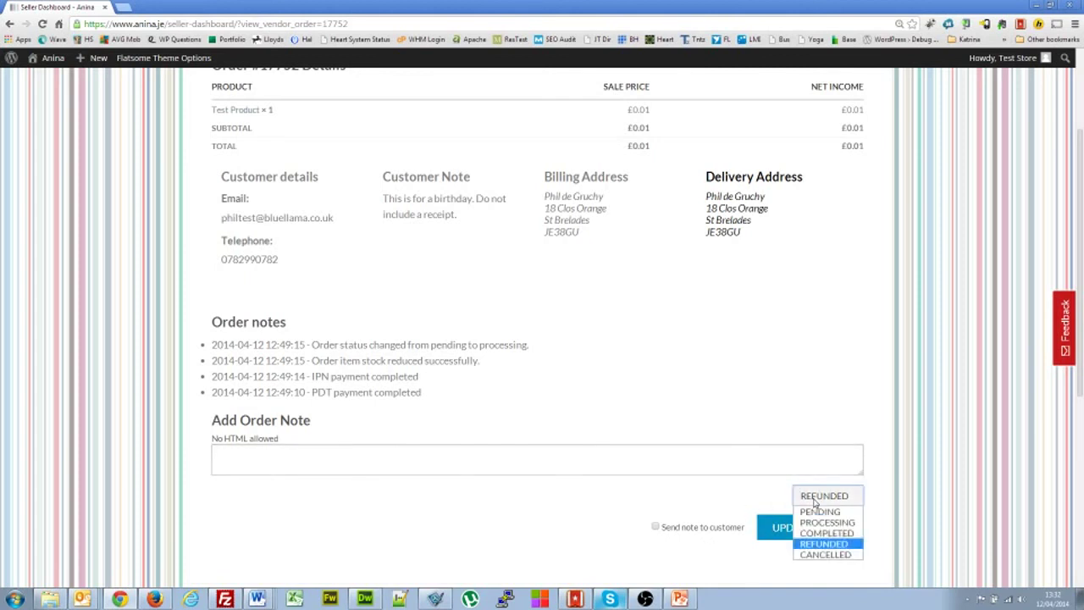
pyautogui.click(830, 544)
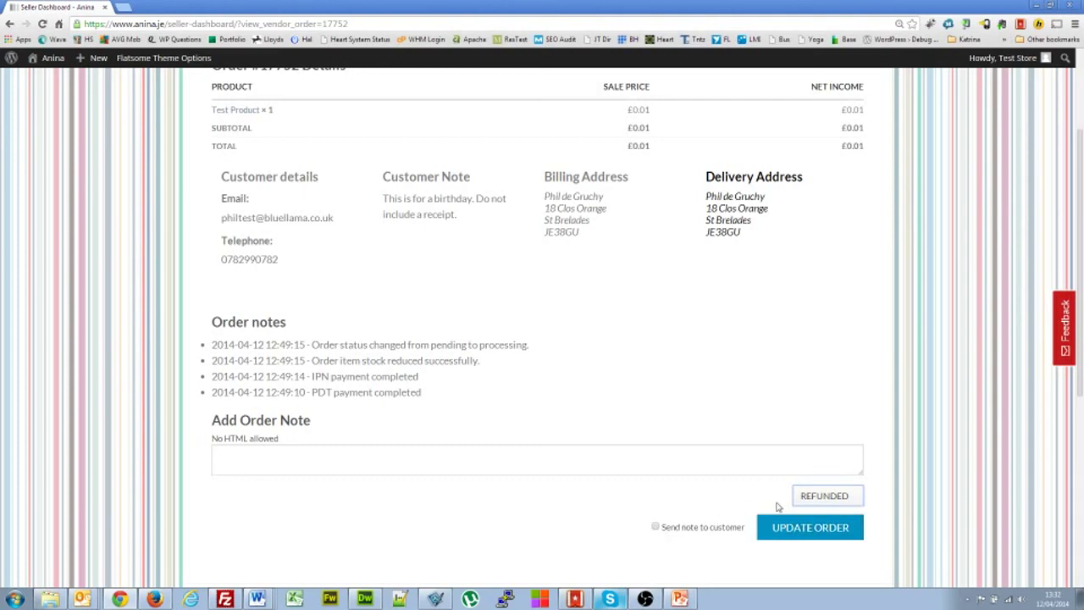
pyautogui.click(656, 527)
pyautogui.click(427, 448)
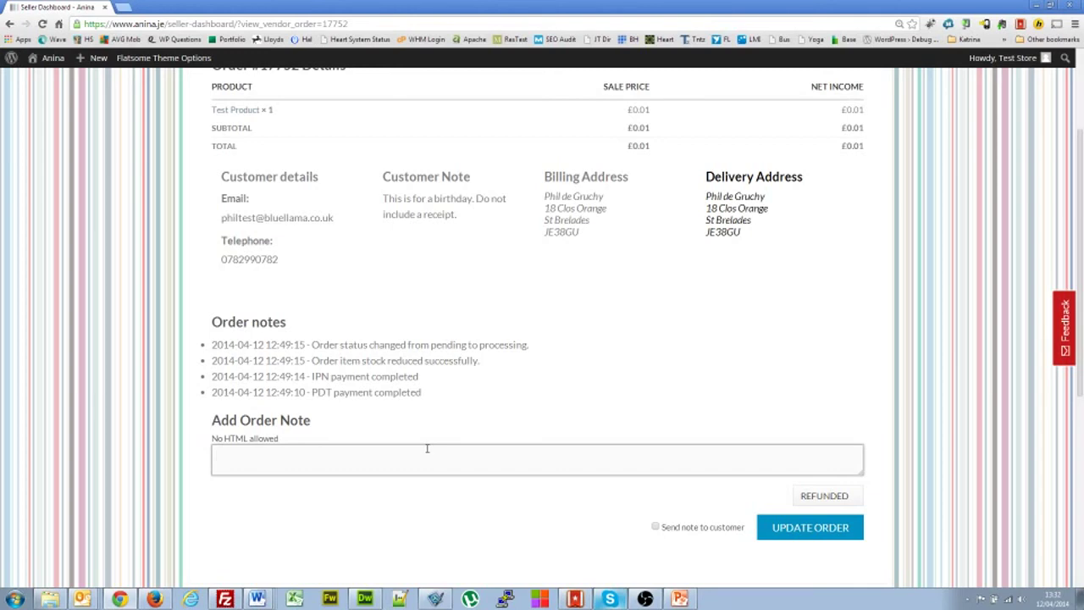
# - Add the note 'Waiting for stock to arrive. Due in 7 days.' and save the order as Processing
pyautogui.write('Waiting for stock to arrive. DU')
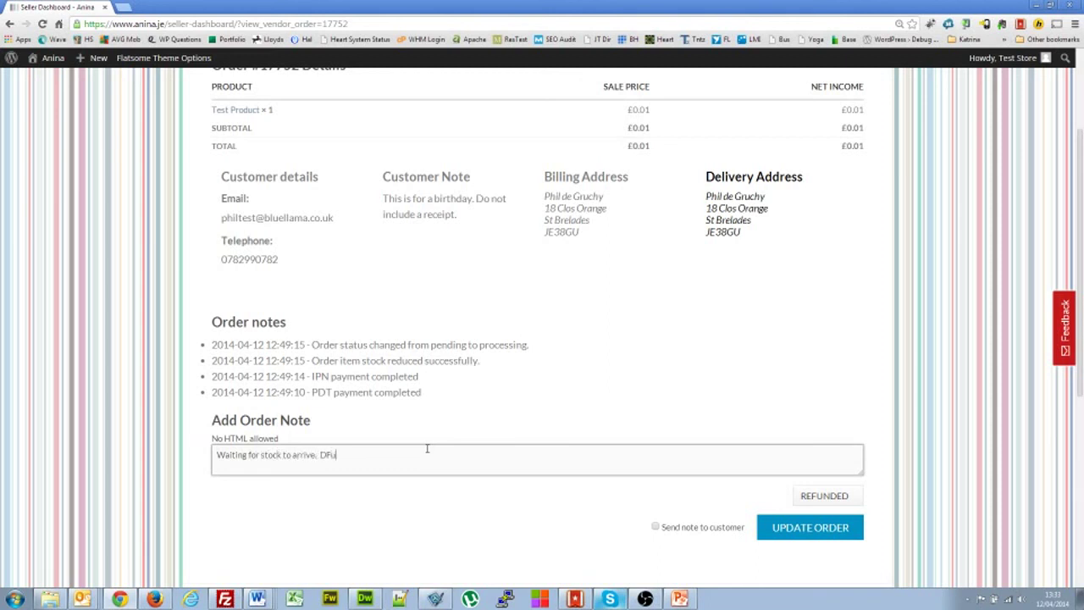
pyautogui.press('BackSpace')
pyautogui.write('ue in 7 days.')
pyautogui.click(823, 498)
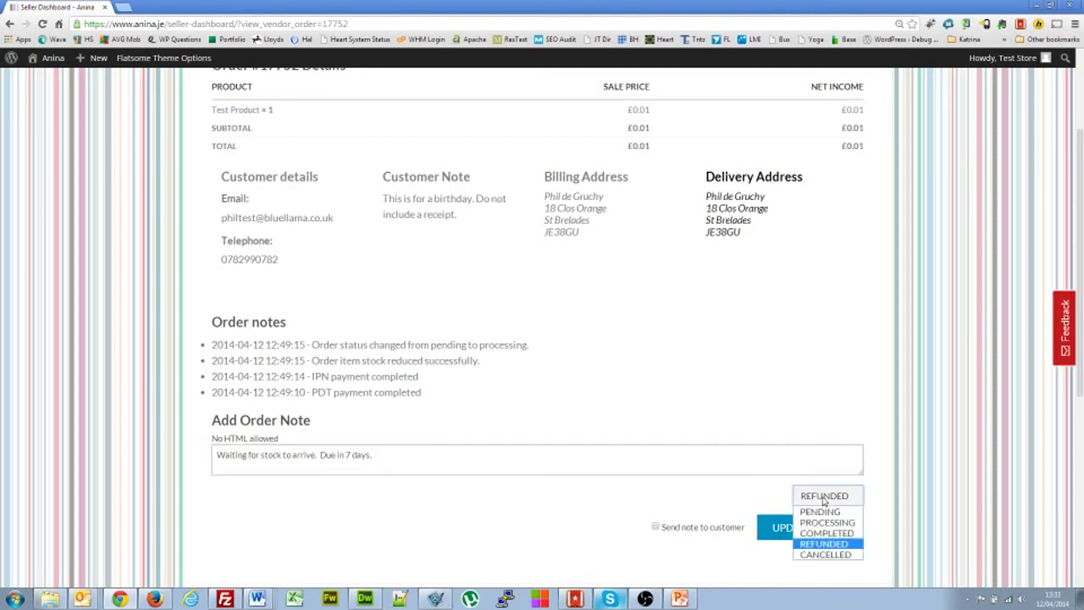
pyautogui.click(827, 522)
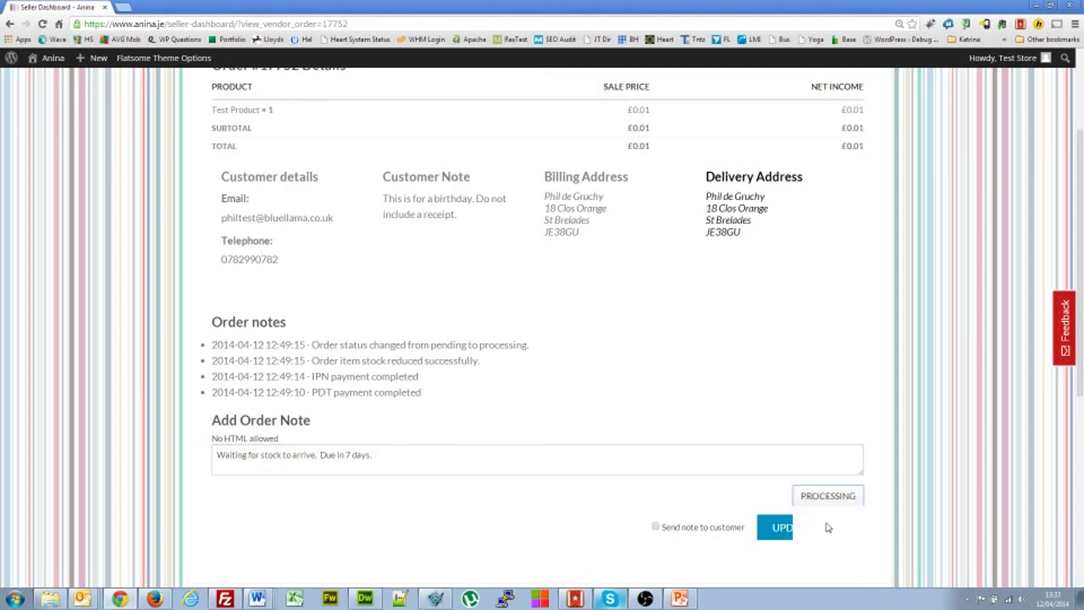
pyautogui.click(815, 530)
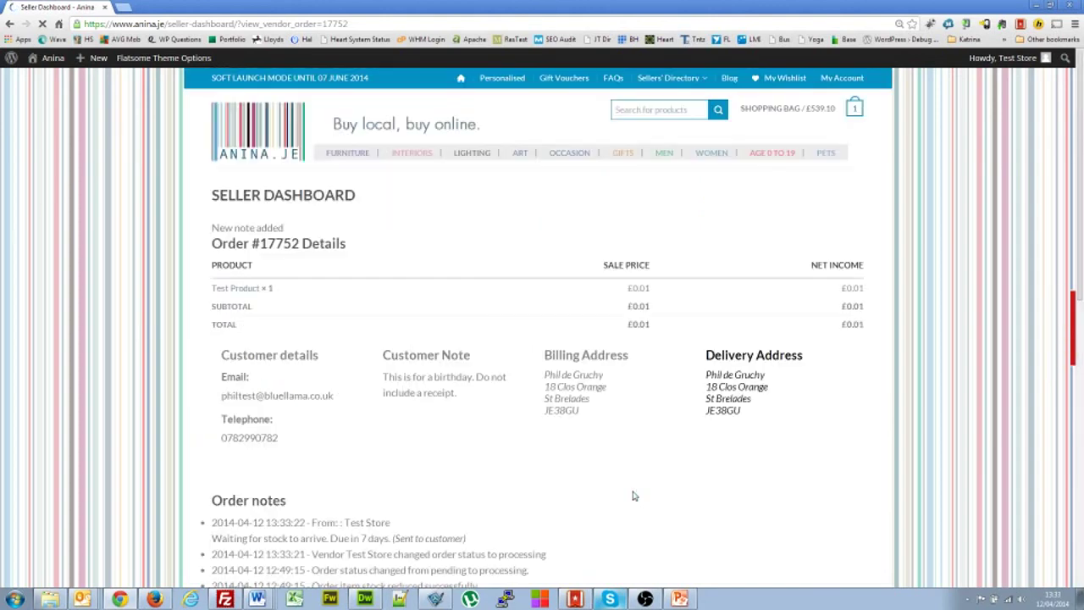
pyautogui.scroll(-1, 534, 470)
pyautogui.scroll(-3, 534, 471)
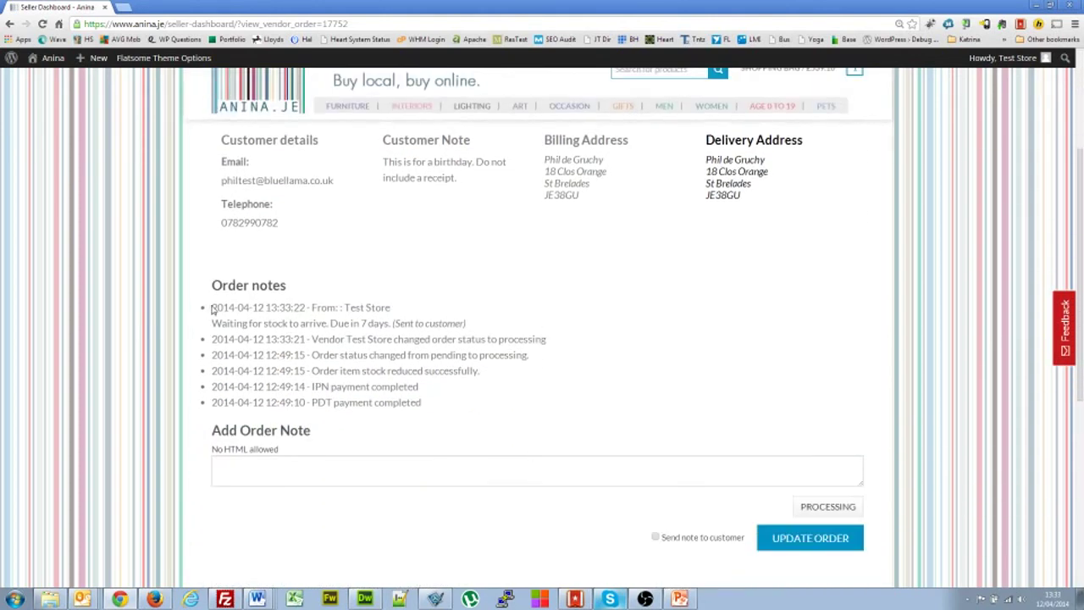
pyautogui.moveTo(398, 313); pyautogui.dragTo(346, 315)
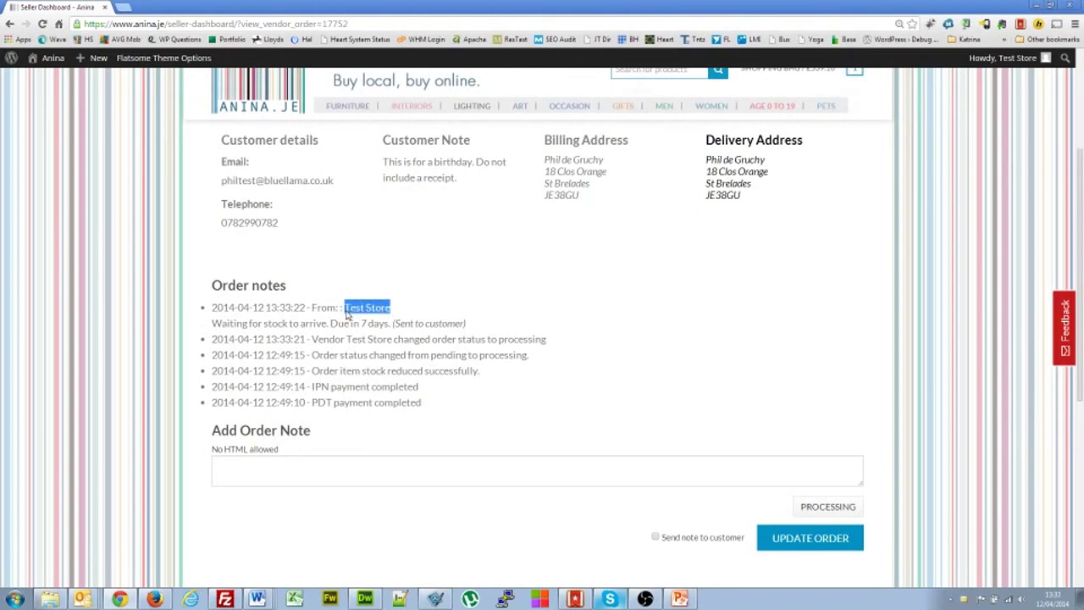
pyautogui.moveTo(213, 324); pyautogui.dragTo(392, 326)
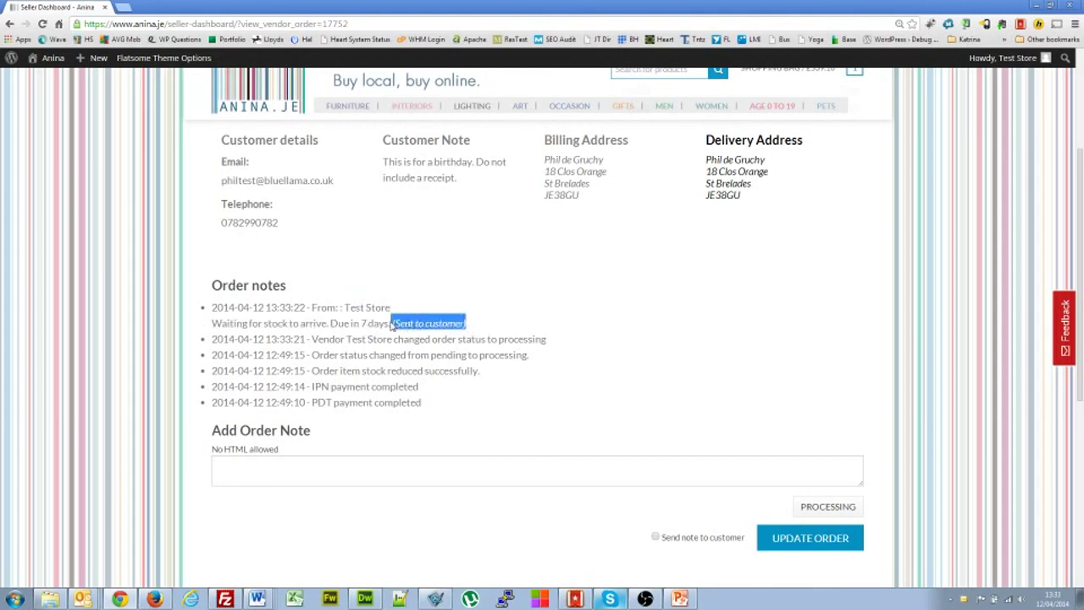
pyautogui.click(382, 462)
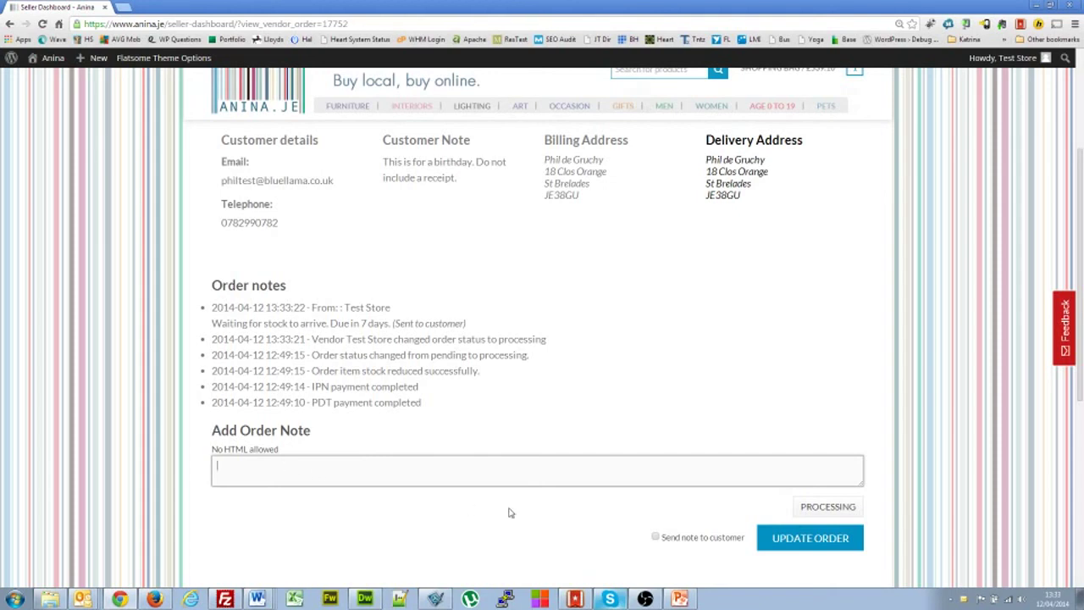
# - Add and save a customer note, addressed by first name, saying the order will dispatch in 7 to 10 days
pyautogui.click(656, 536)
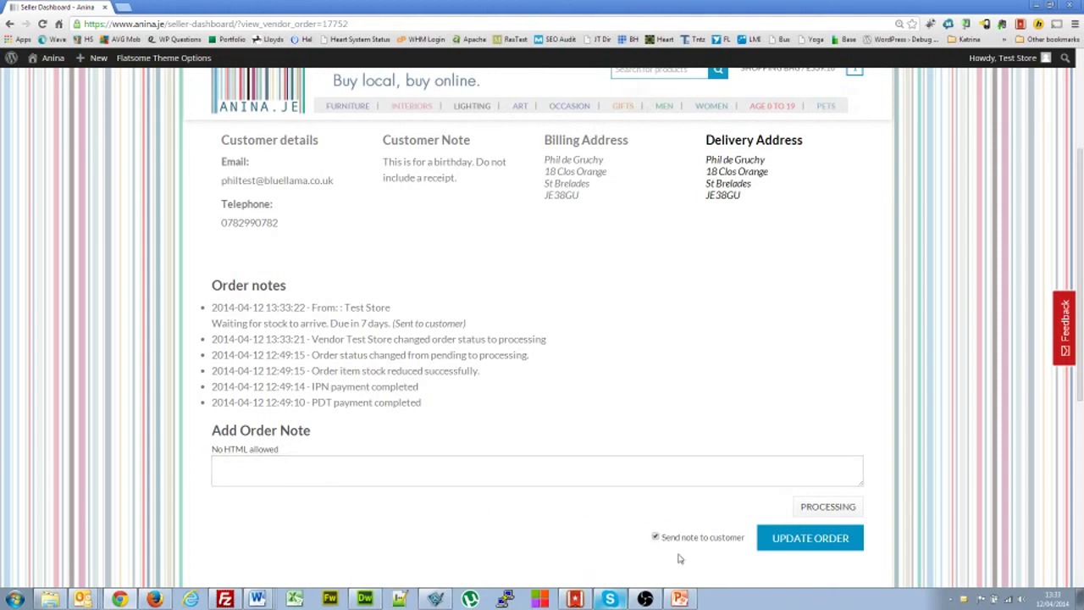
pyautogui.click(277, 478)
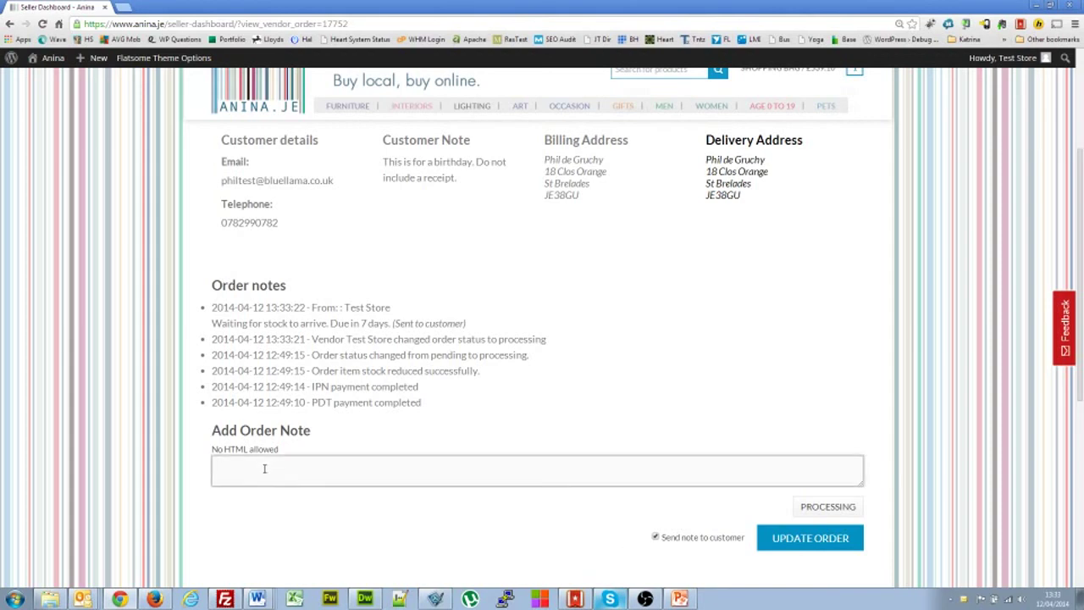
pyautogui.write('Hello Phil, the order will be dispatching in 7 to 10 days.')
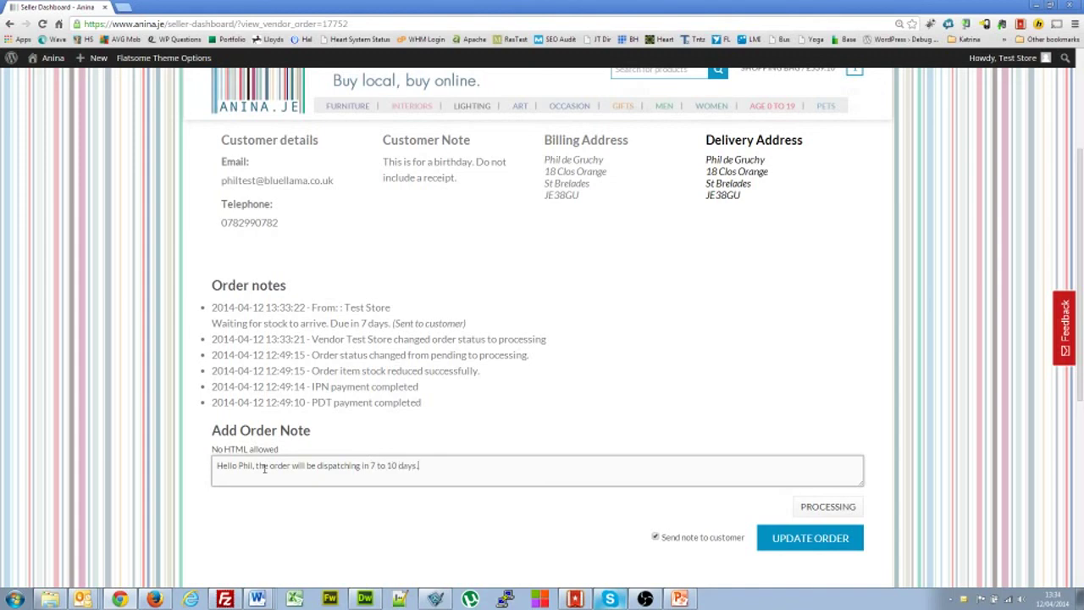
pyautogui.click(654, 537)
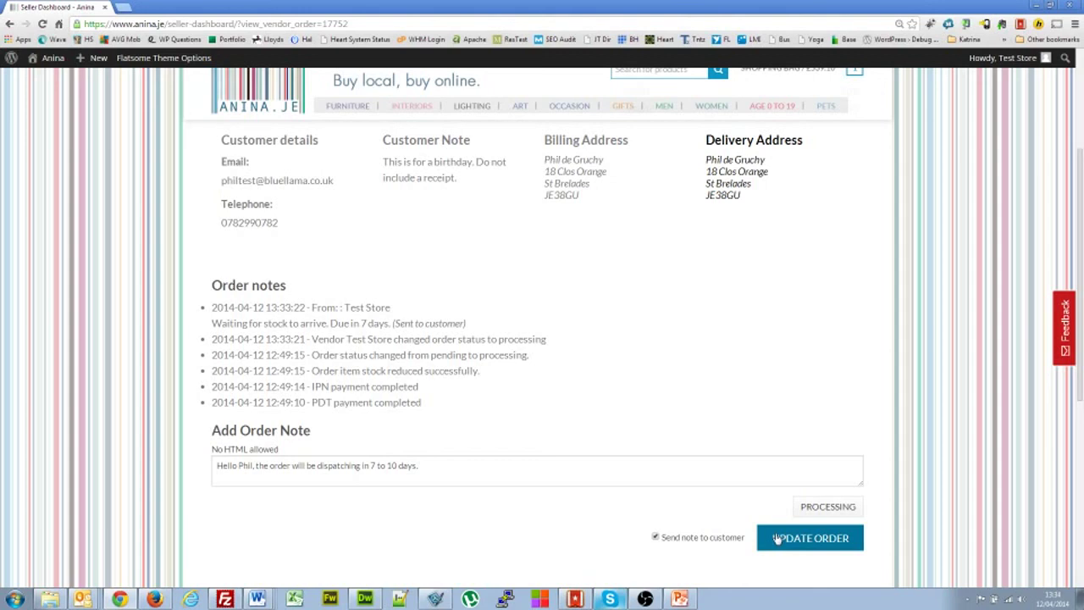
pyautogui.click(778, 538)
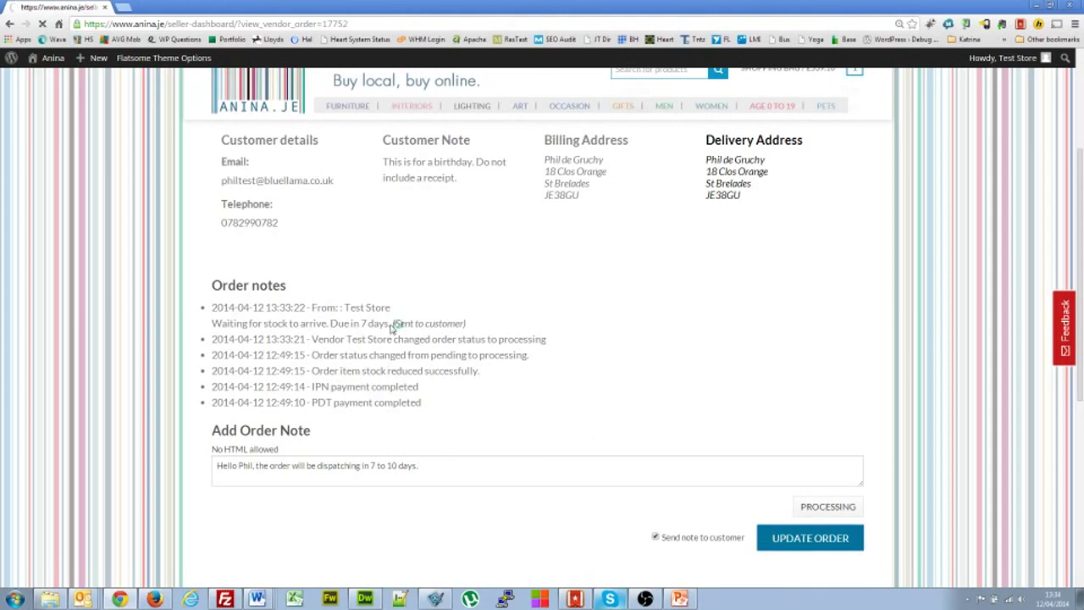
# - Check in Order notes that the new note was sent to the customer
pyautogui.scroll(-1, 453, 456)
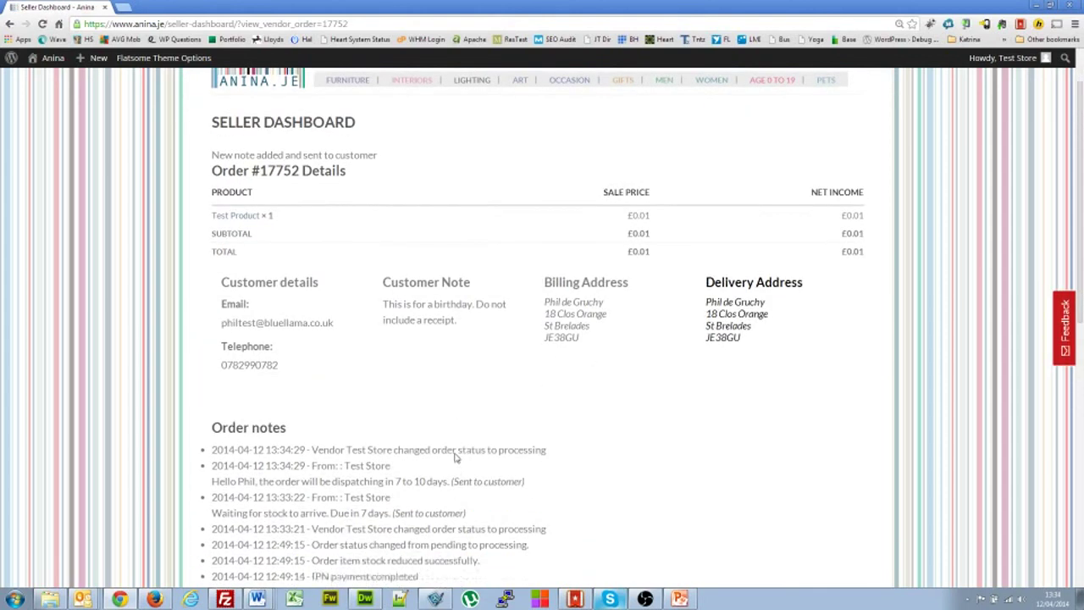
pyautogui.scroll(-1, 455, 457)
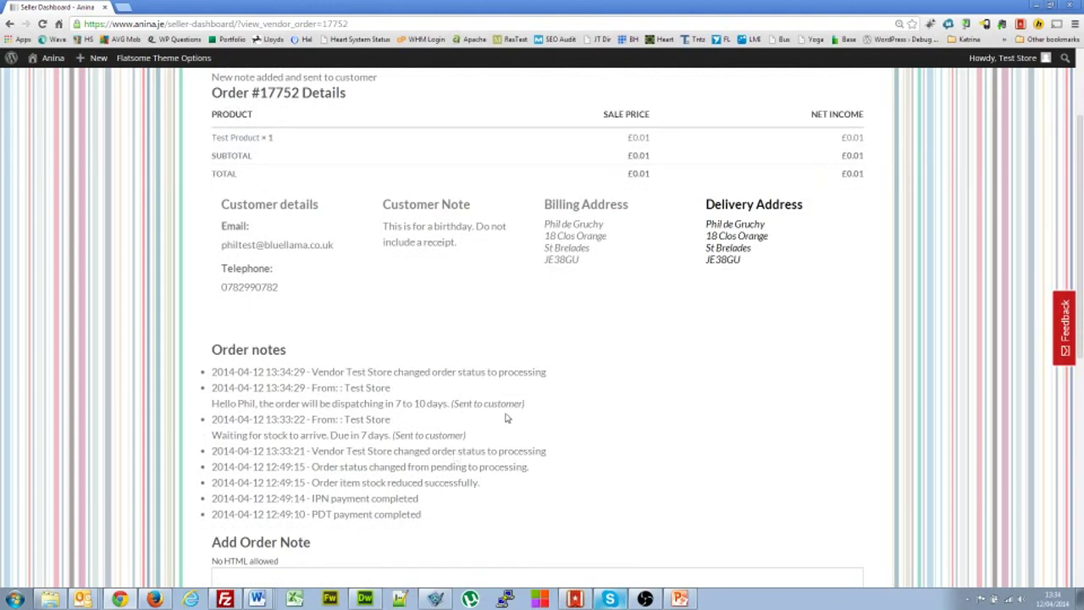
pyautogui.moveTo(527, 408); pyautogui.dragTo(449, 405)
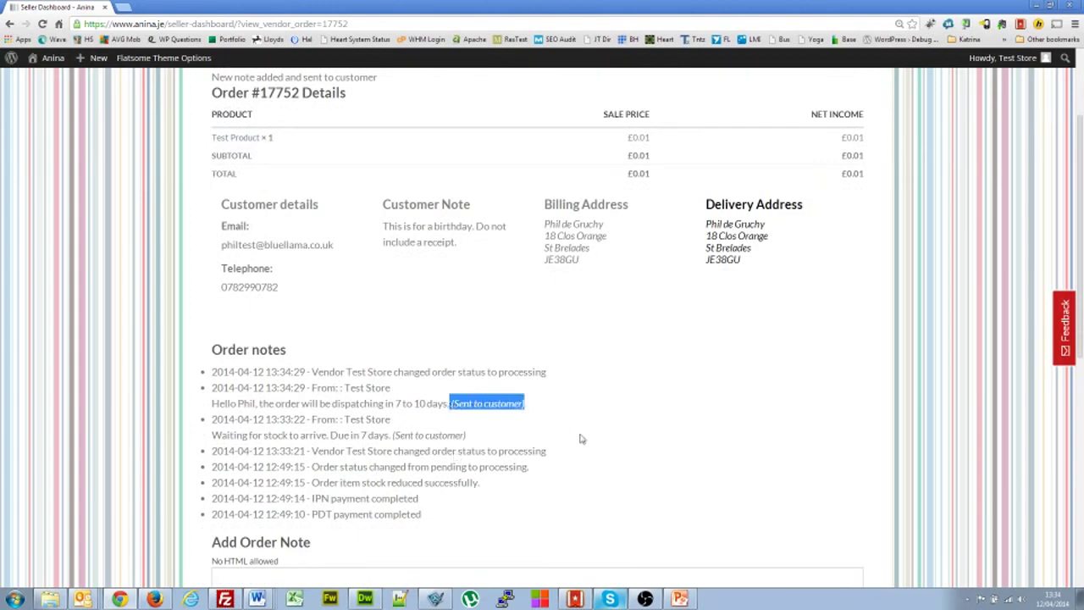
pyautogui.scroll(-1, 575, 445)
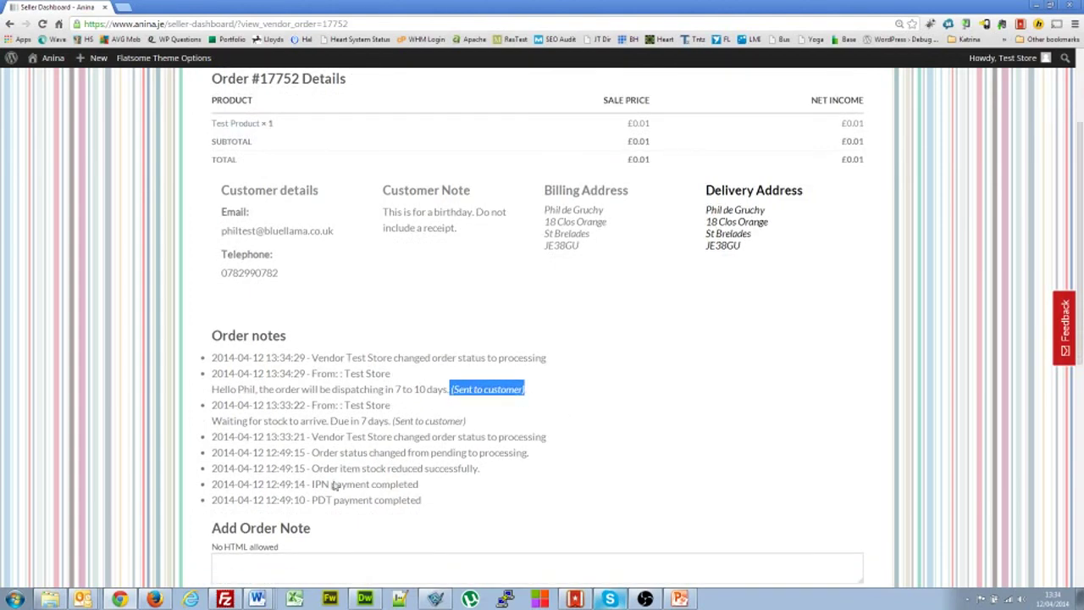
pyautogui.scroll(-2, 515, 459)
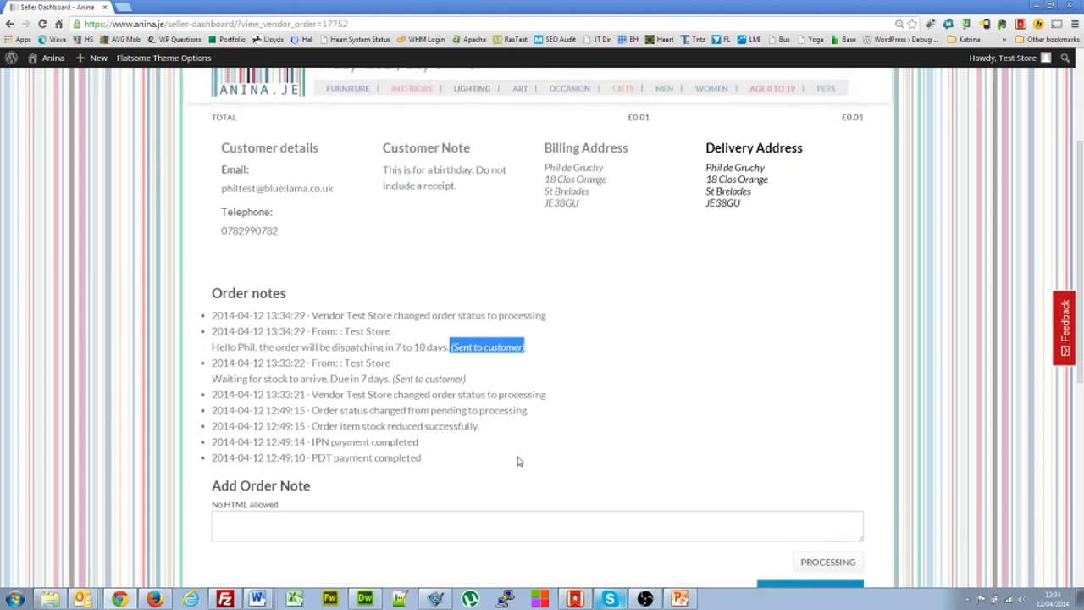
pyautogui.scroll(-1, 547, 438)
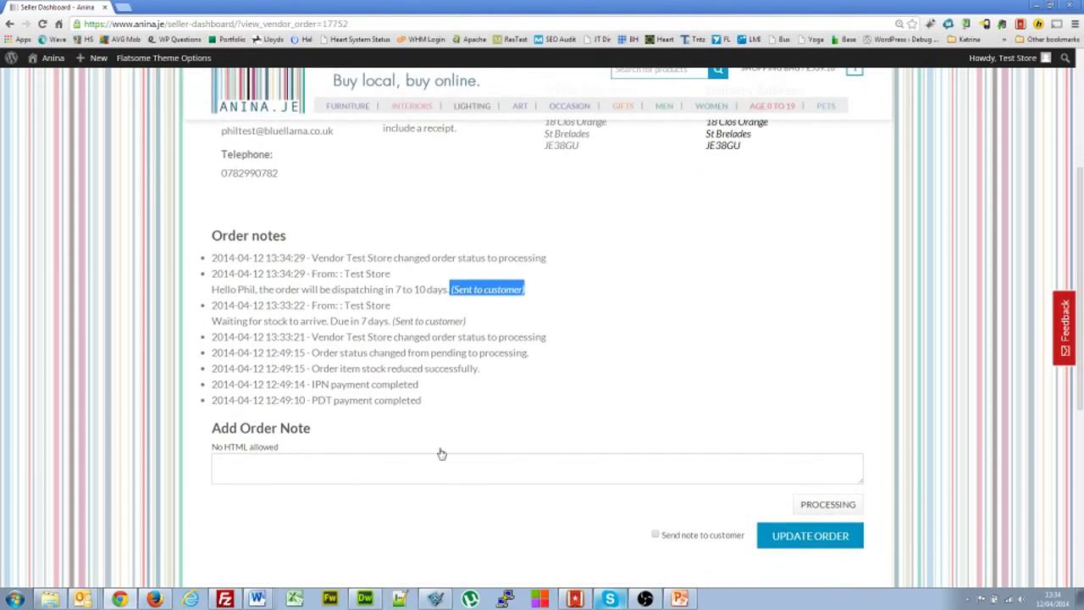
pyautogui.click(521, 464)
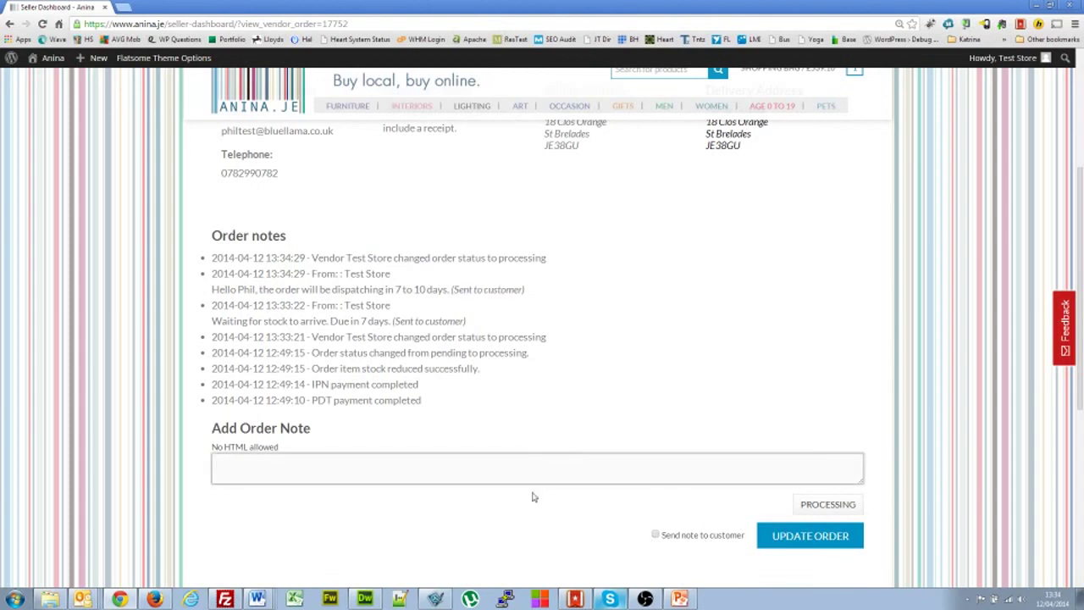
# - Set the order to Completed and send the customer the note 'Your order has been dispatched.'
pyautogui.write('Your order has been dispatched')
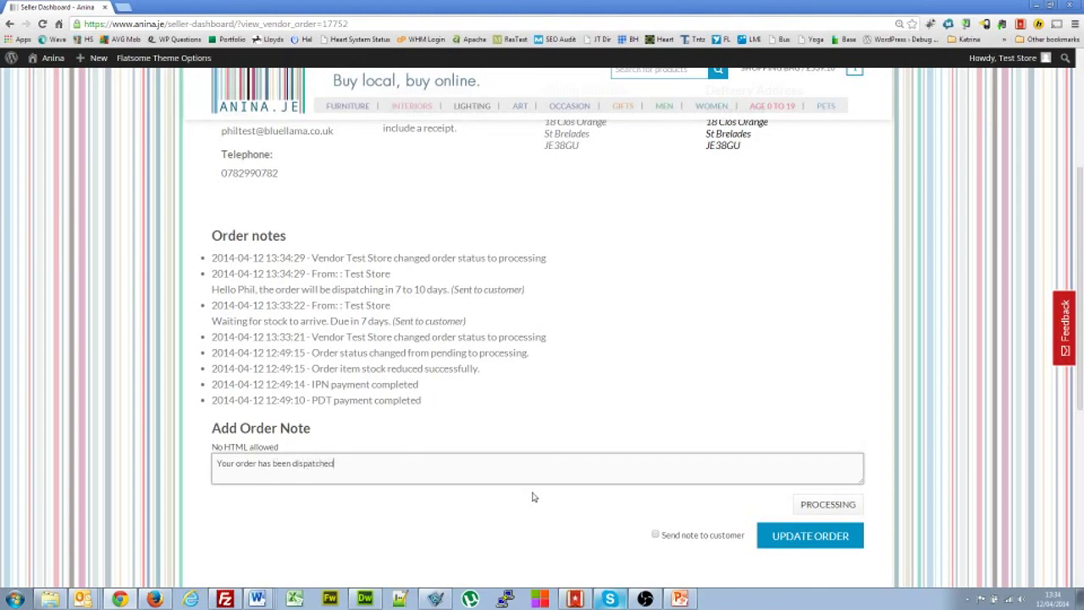
pyautogui.write('.')
pyautogui.click(827, 502)
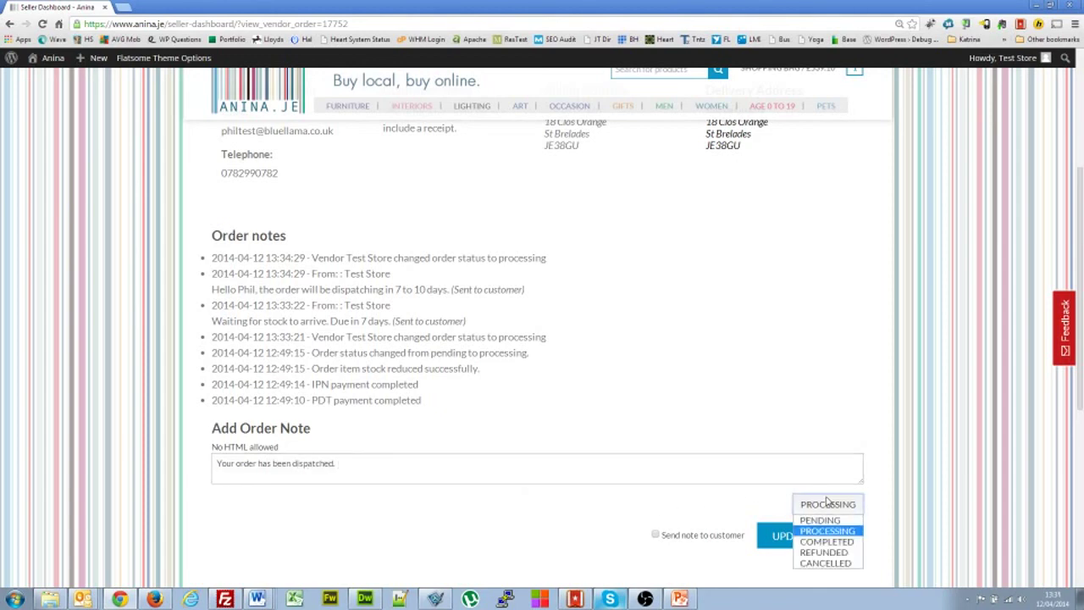
pyautogui.click(840, 542)
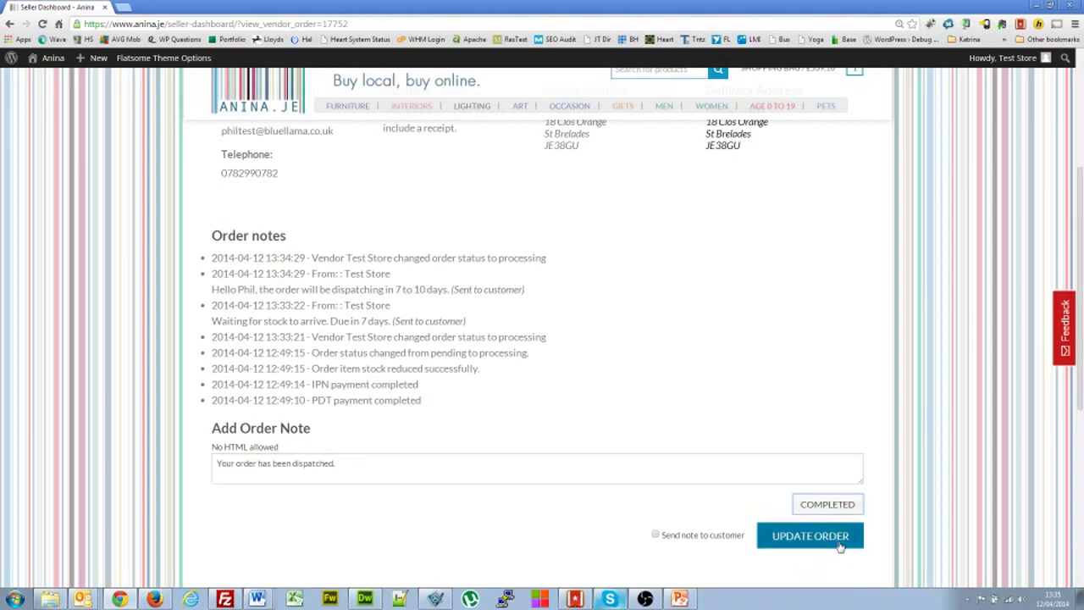
pyautogui.click(656, 536)
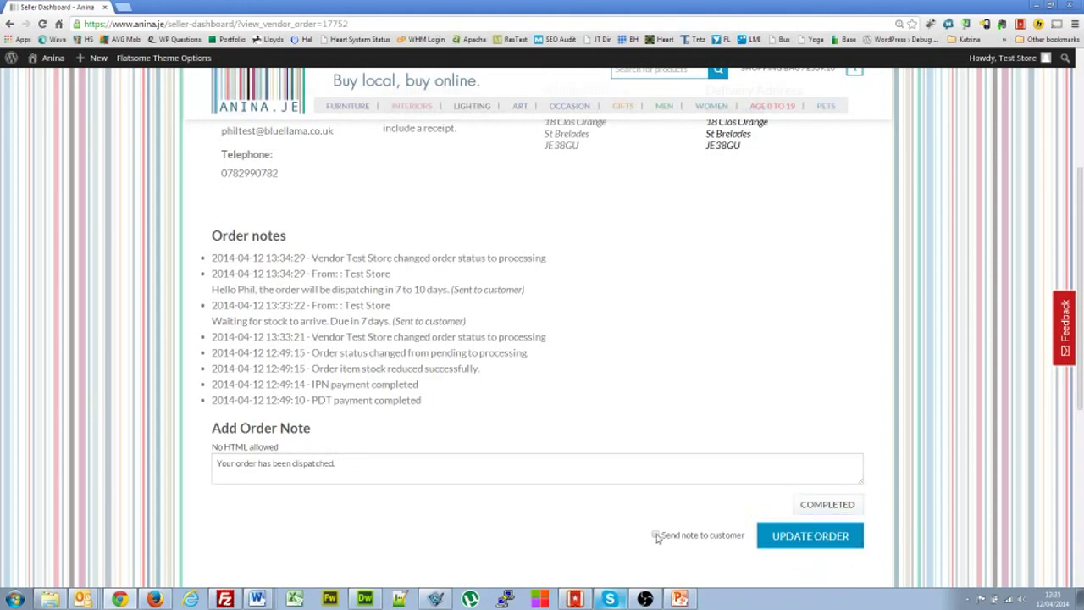
pyautogui.click(826, 537)
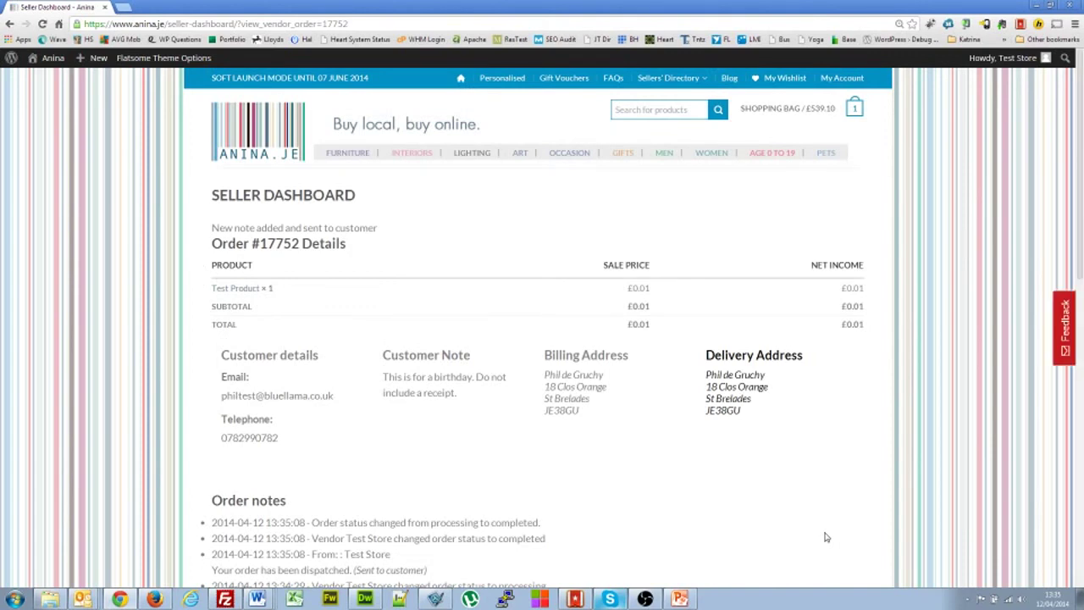
pyautogui.scroll(-5, 827, 537)
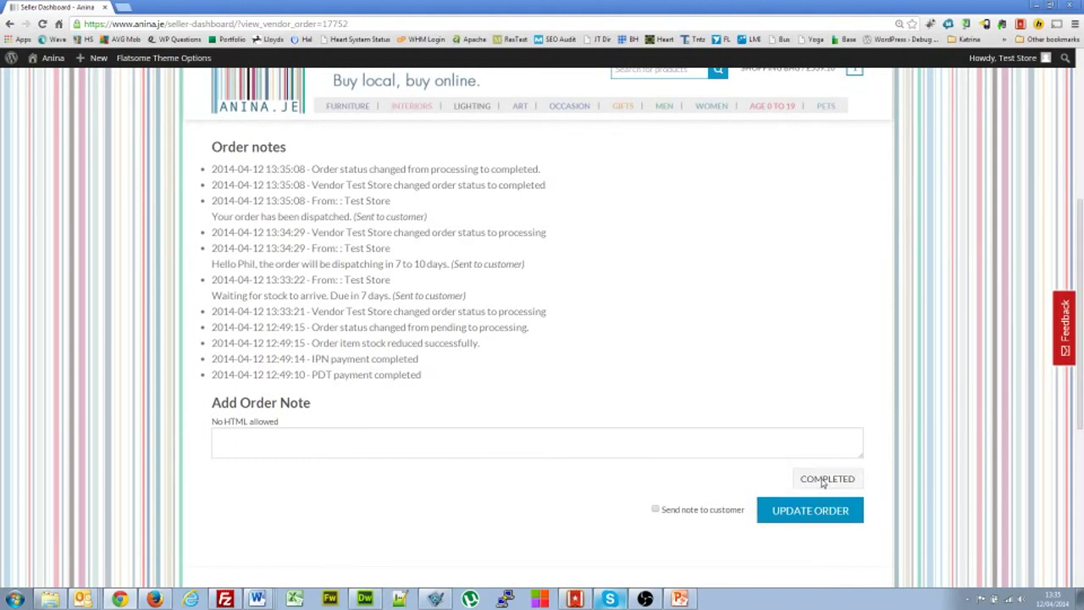
pyautogui.scroll(5, 607, 473)
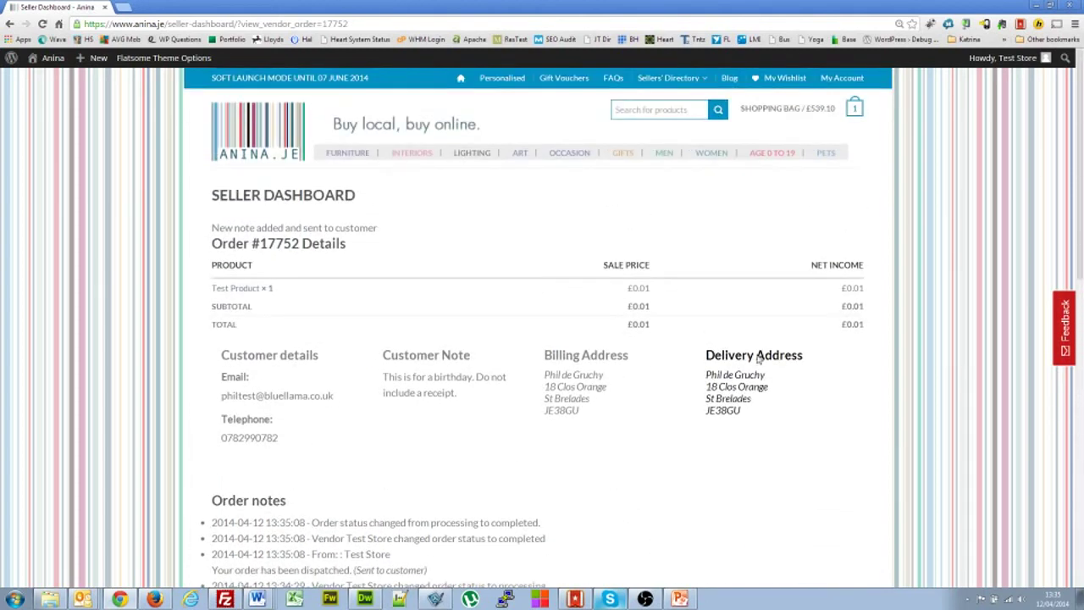
pyautogui.moveTo(762, 410); pyautogui.dragTo(705, 377)
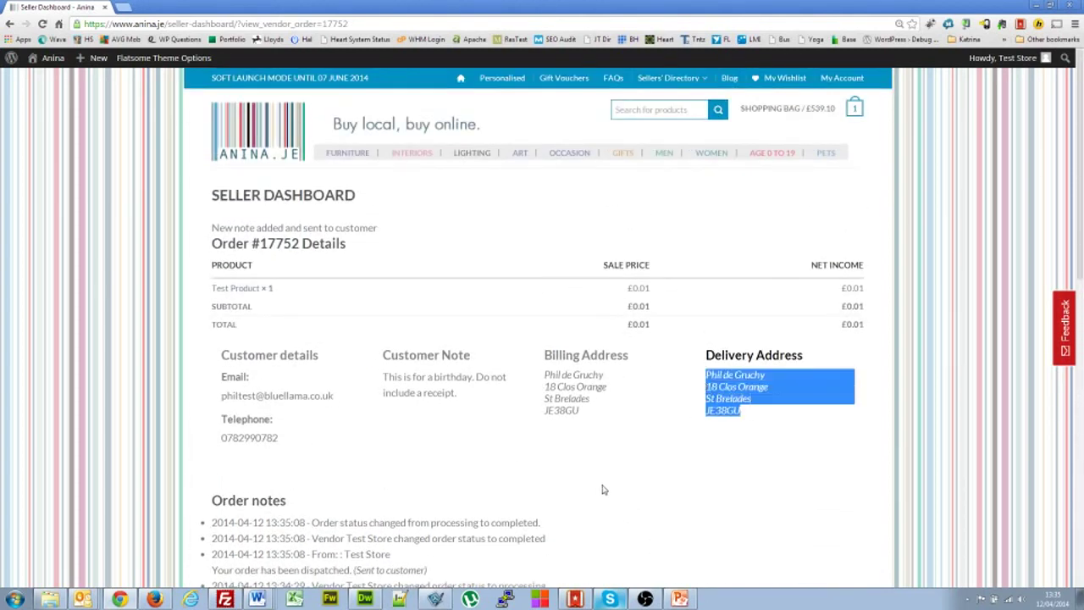
pyautogui.moveTo(469, 401); pyautogui.dragTo(389, 383)
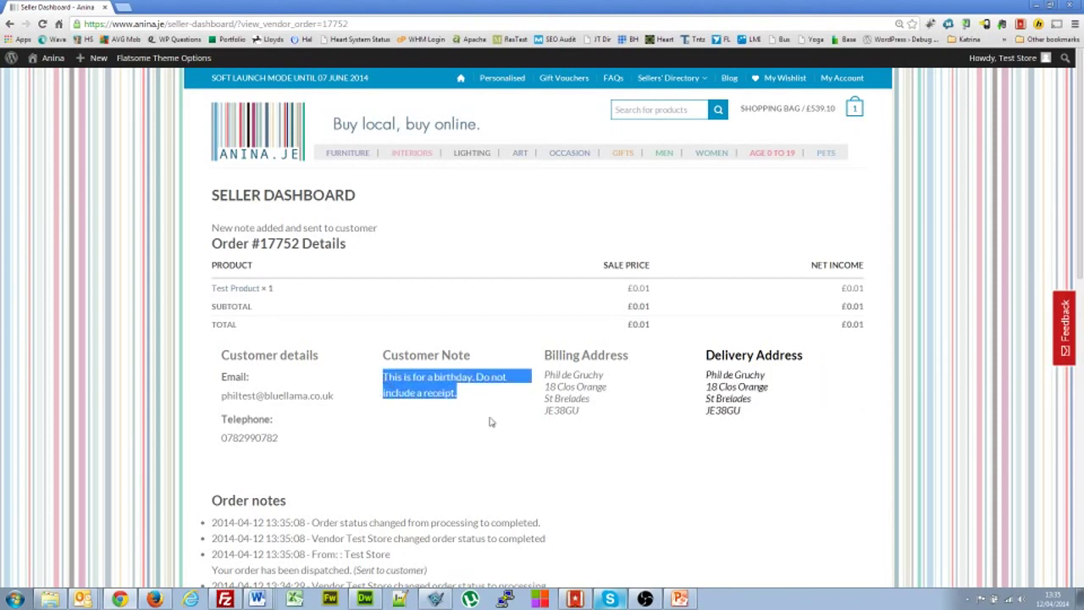
pyautogui.scroll(-5, 489, 421)
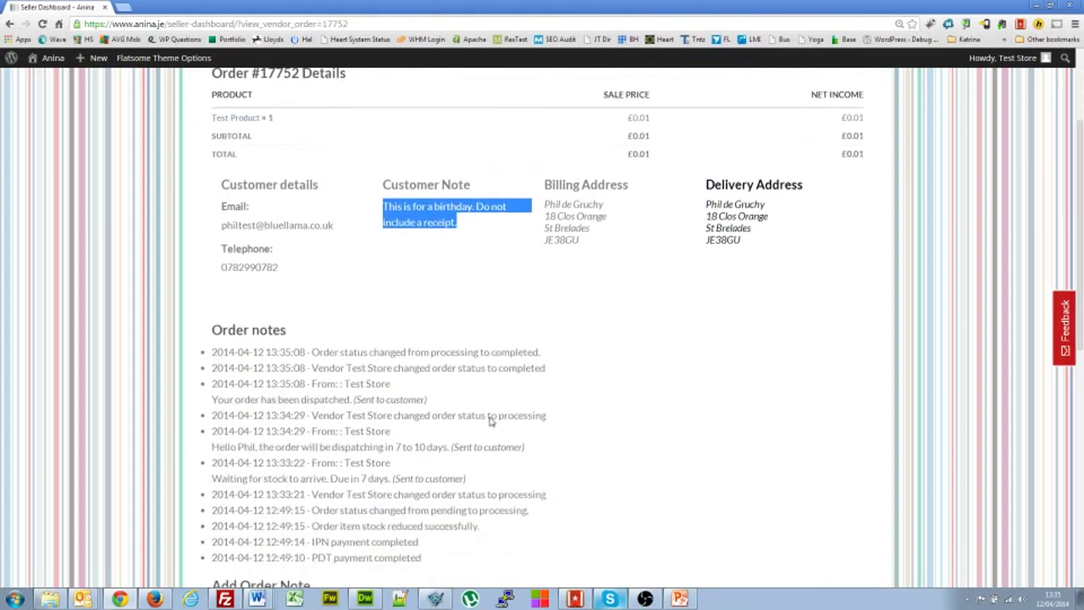
pyautogui.scroll(5, 488, 421)
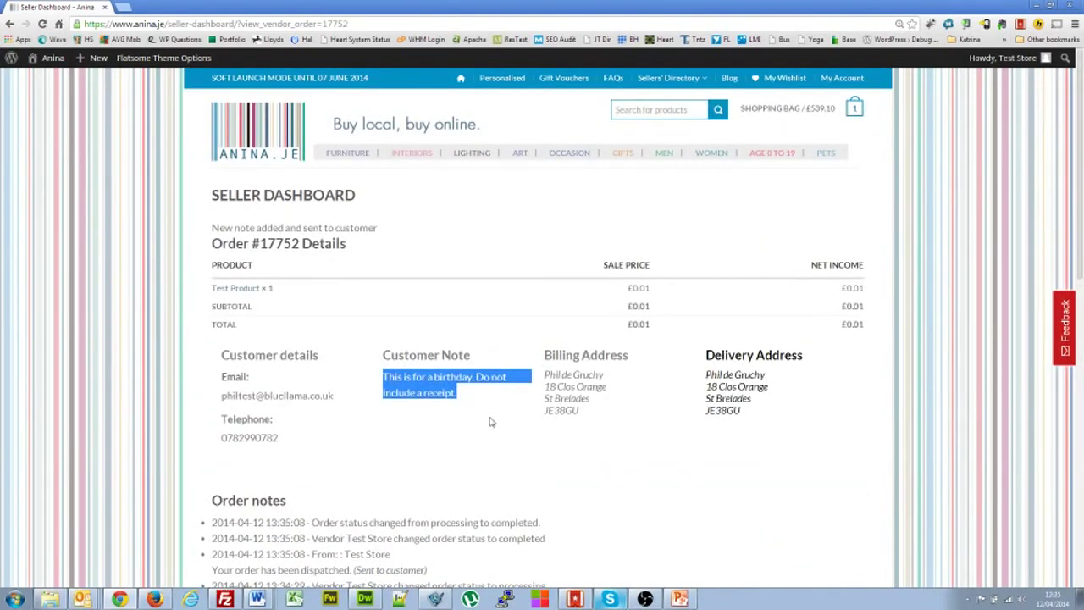
pyautogui.scroll(-1, 489, 421)
pyautogui.scroll(1, 489, 421)
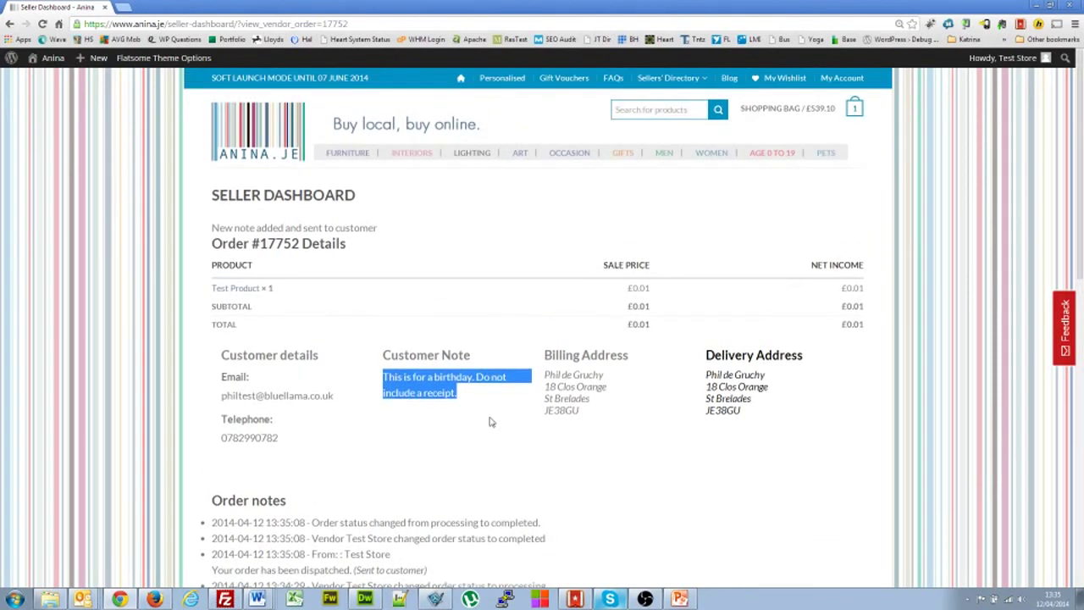